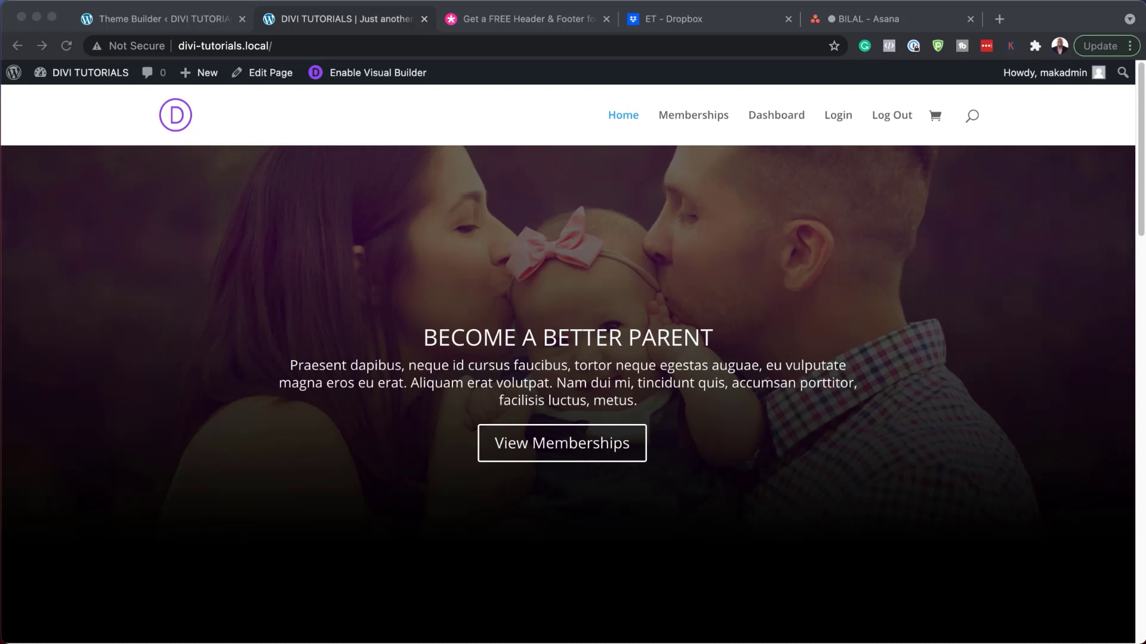
# Step: Review the home page's current header and footer, then switch to the free Life Coach header & footer post
pyautogui.scroll(-20, 573, 358)
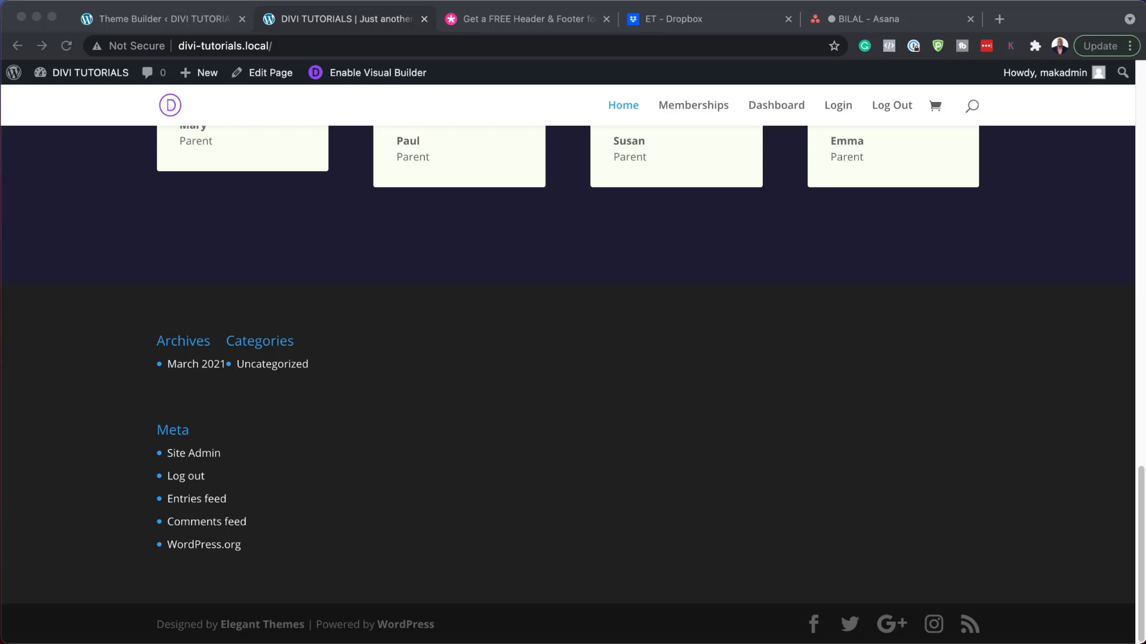
pyautogui.click(539, 17)
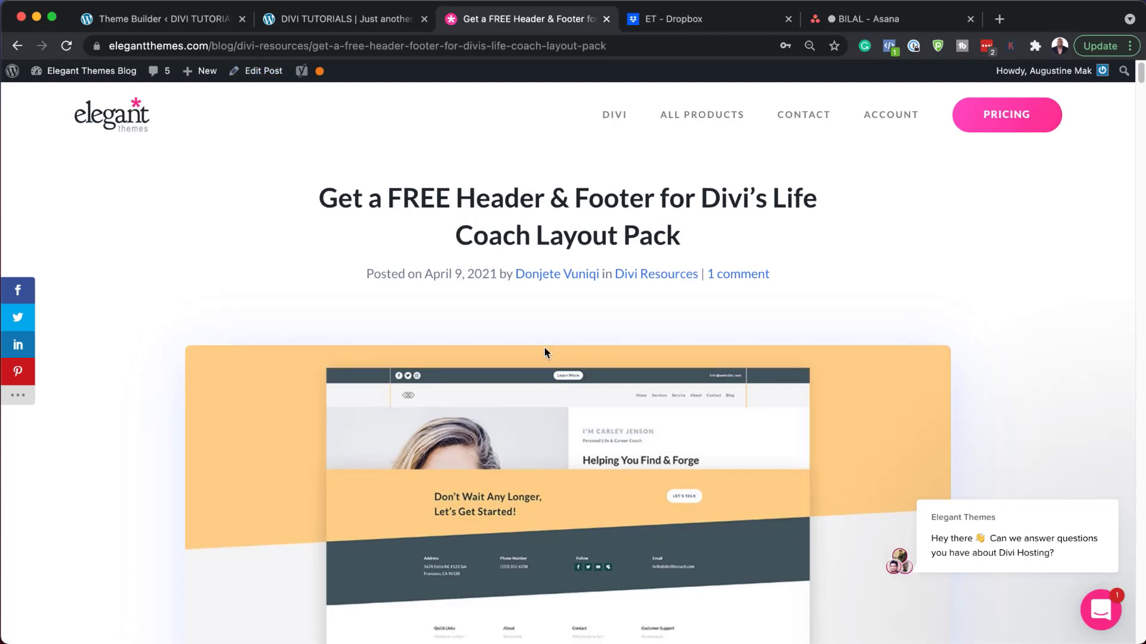
# Step: Submit an email address in the free download form and download the Life Coach header and footer zip
pyautogui.scroll(-12, 543, 346)
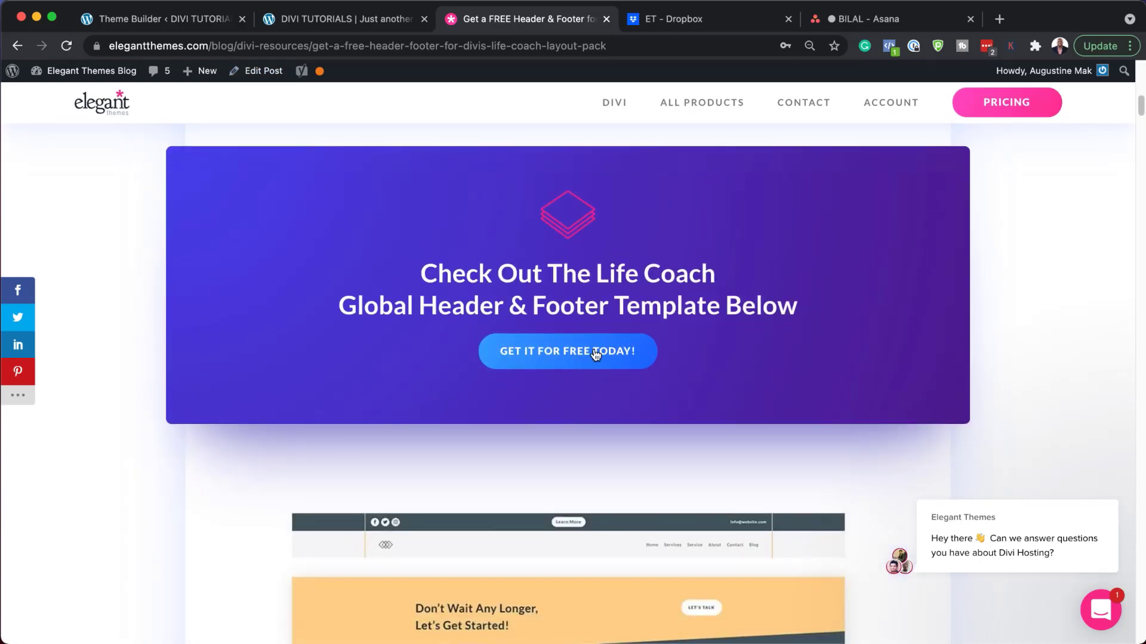
pyautogui.click(555, 361)
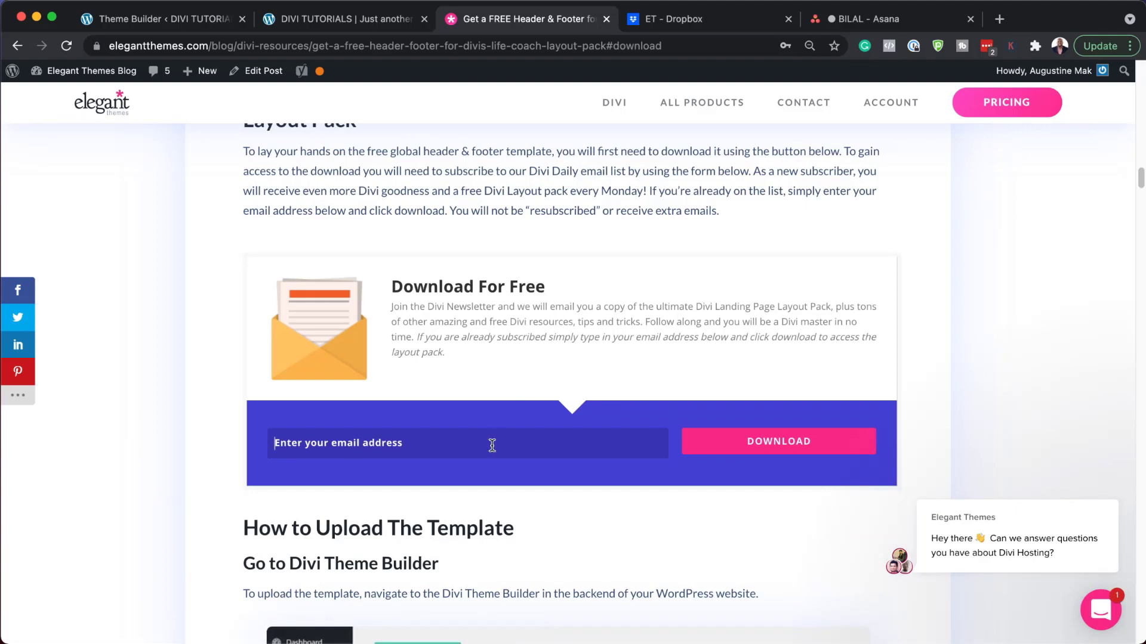
pyautogui.click(768, 447)
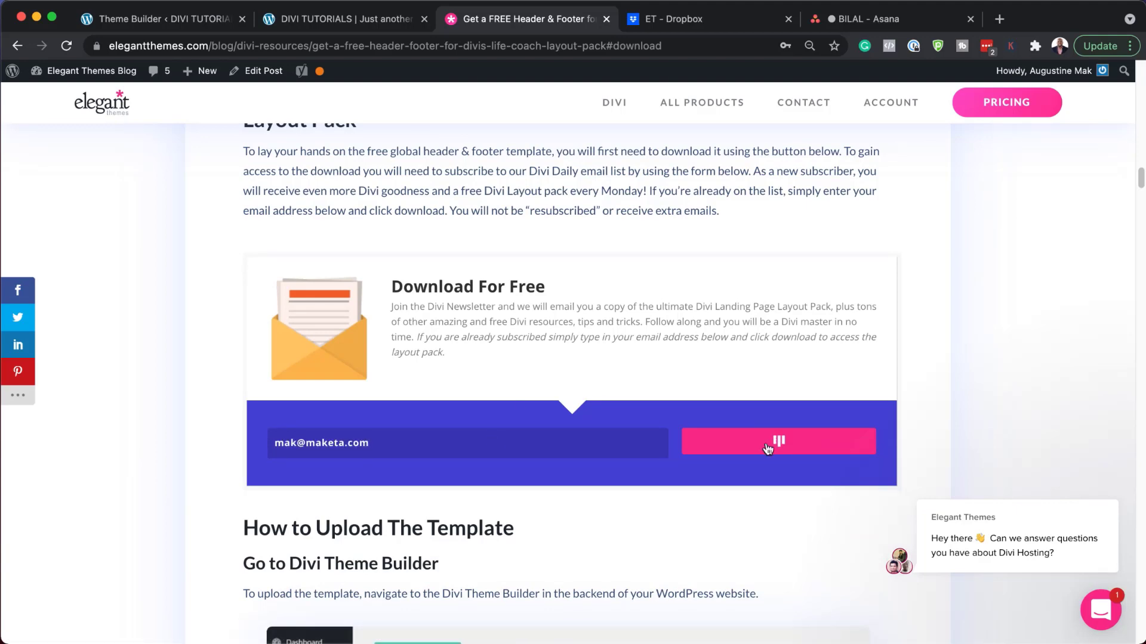
pyautogui.click(580, 252)
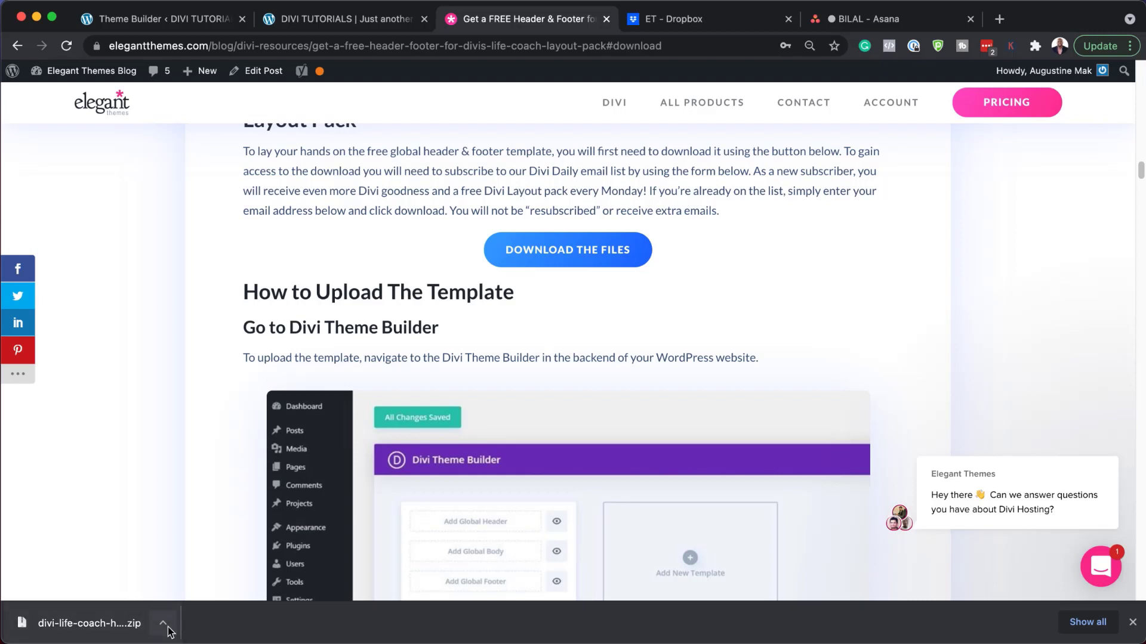
# Step: Show the downloaded zip in Finder and open the divi-life-coach-header-footer-template folder
pyautogui.click(164, 624)
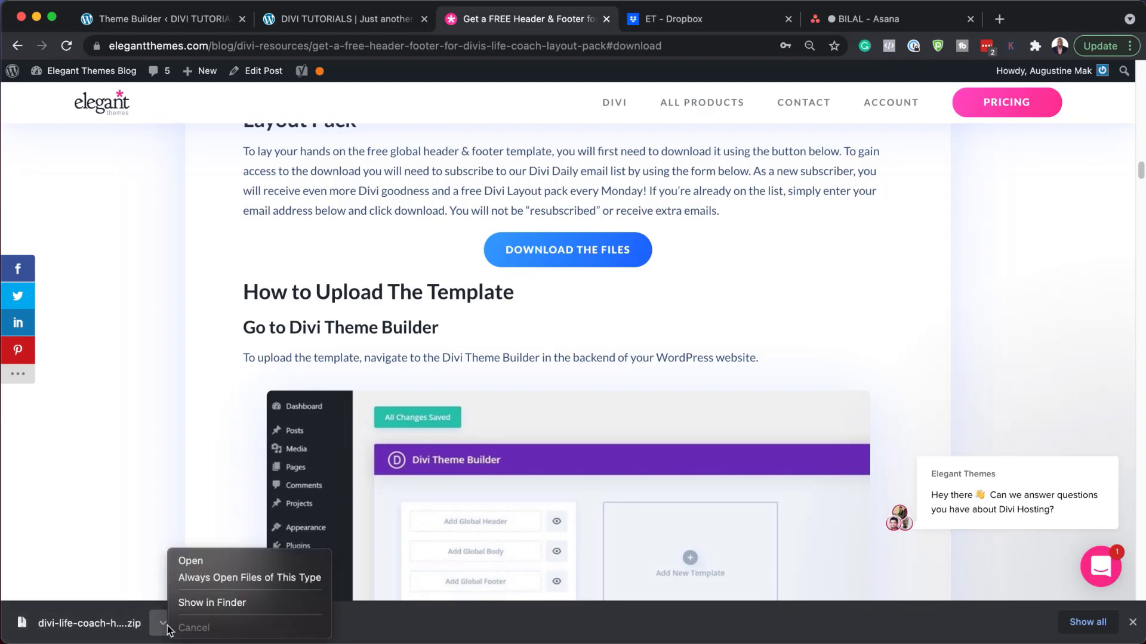
pyautogui.click(202, 604)
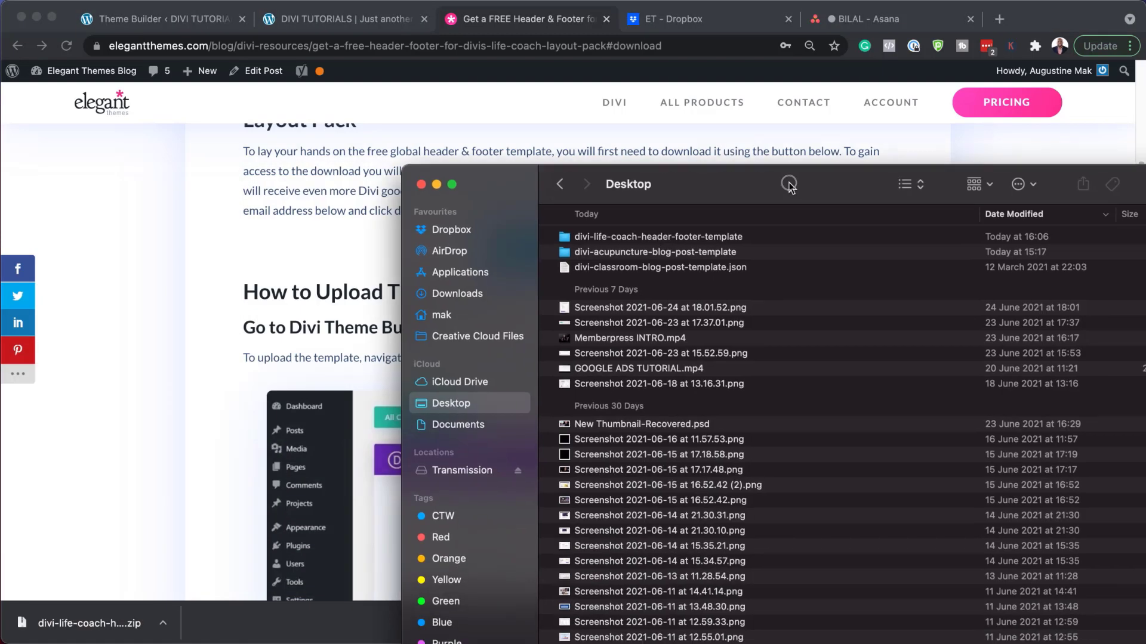
pyautogui.moveTo(788, 185); pyautogui.dragTo(569, 163)
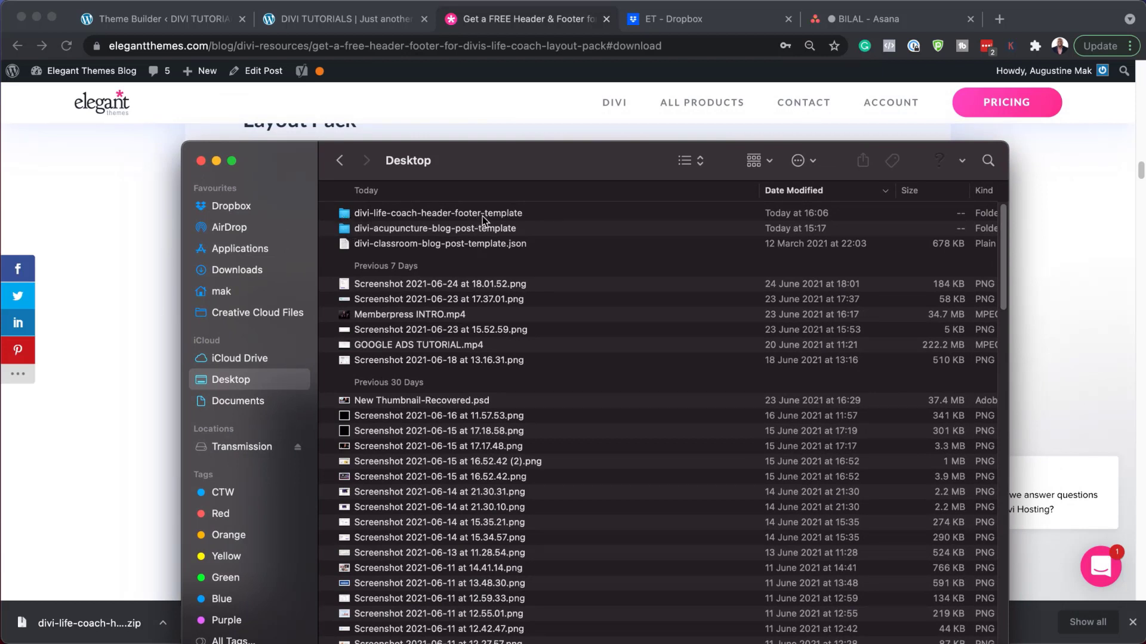
pyautogui.doubleClick(378, 214)
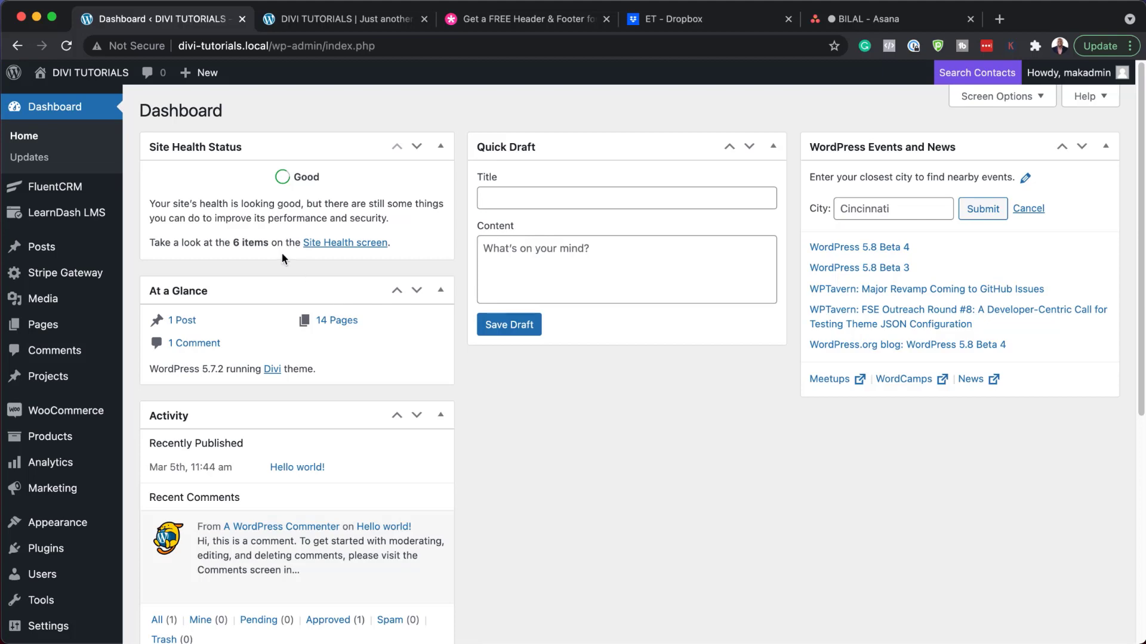
# Step: Import divi-life-coach-header-footer-template.json through the Theme Builder's Portability import dialog
pyautogui.scroll(-6, 98, 376)
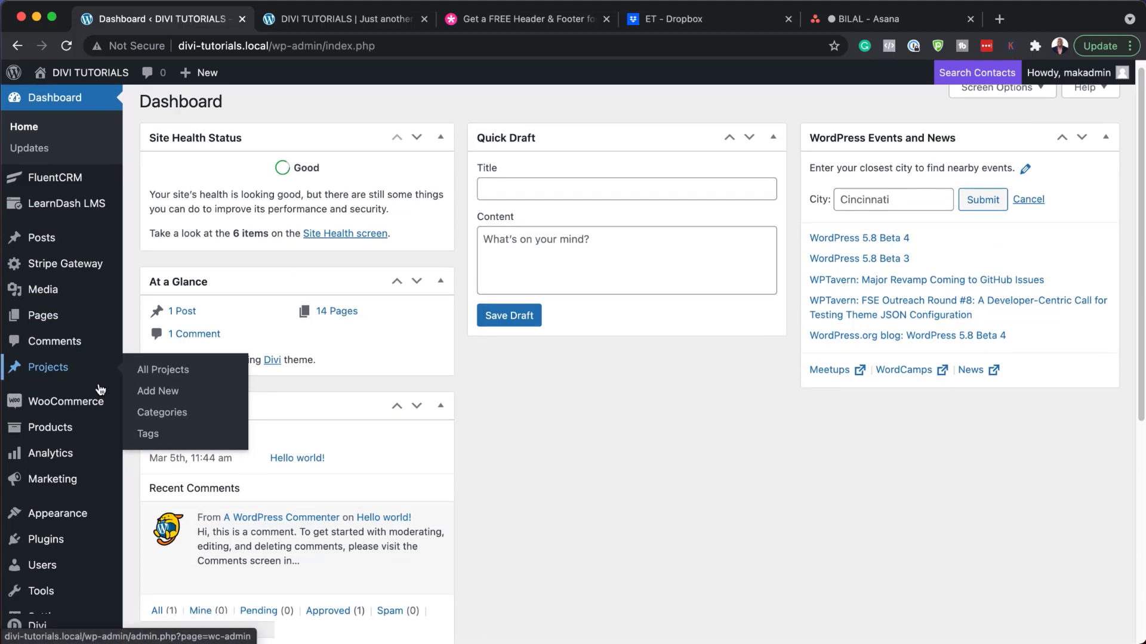
pyautogui.moveTo(54, 597)
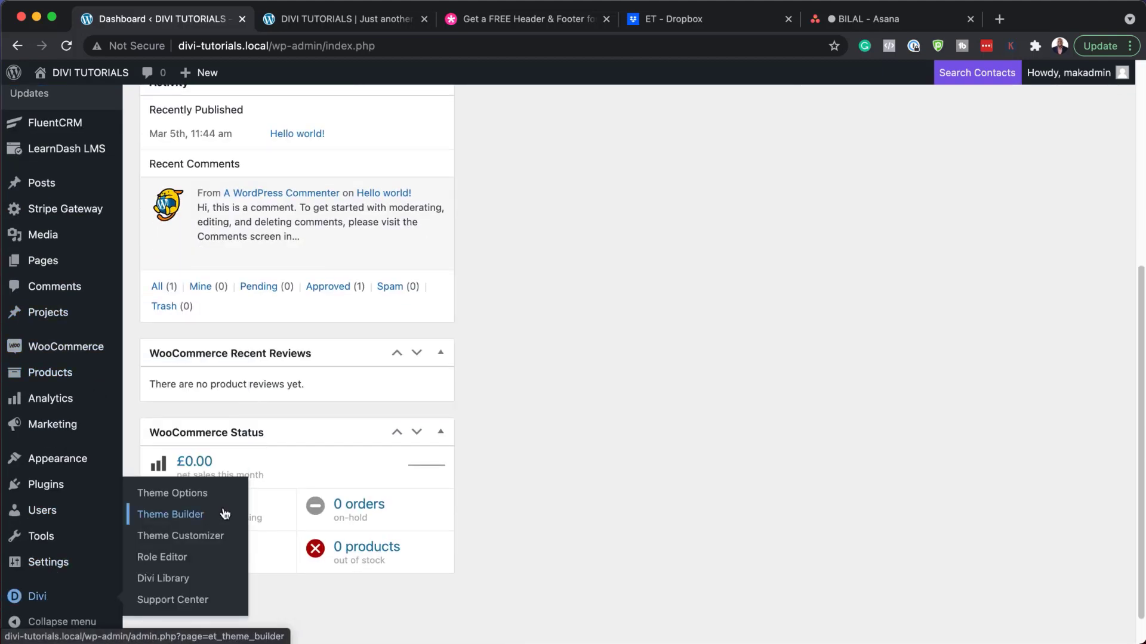
pyautogui.click(199, 519)
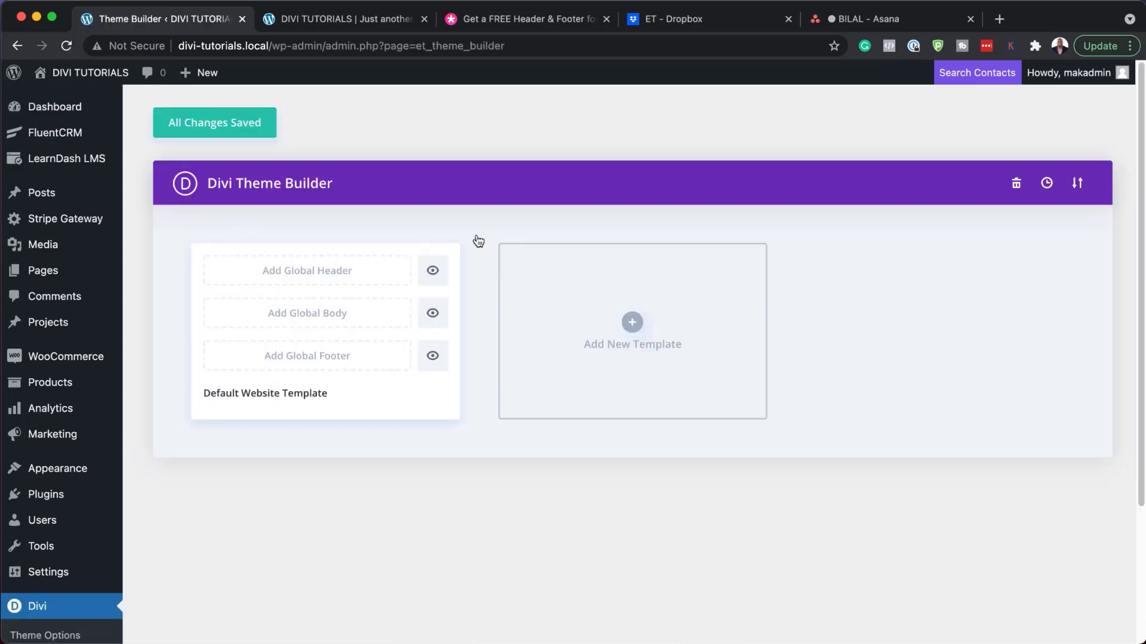
pyautogui.click(1077, 185)
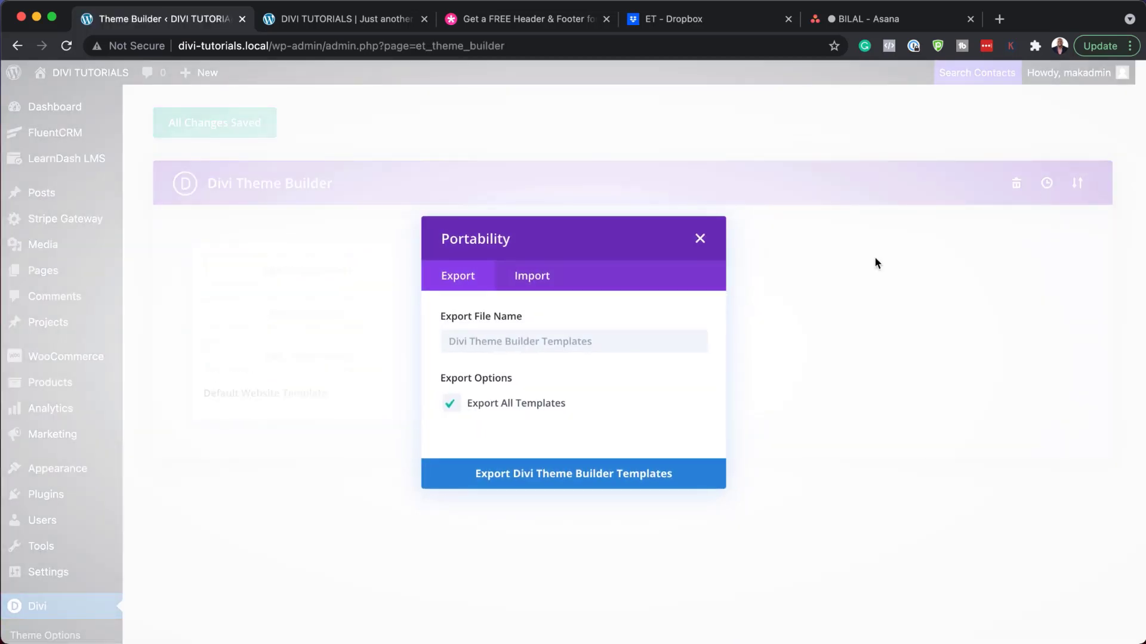
pyautogui.click(536, 280)
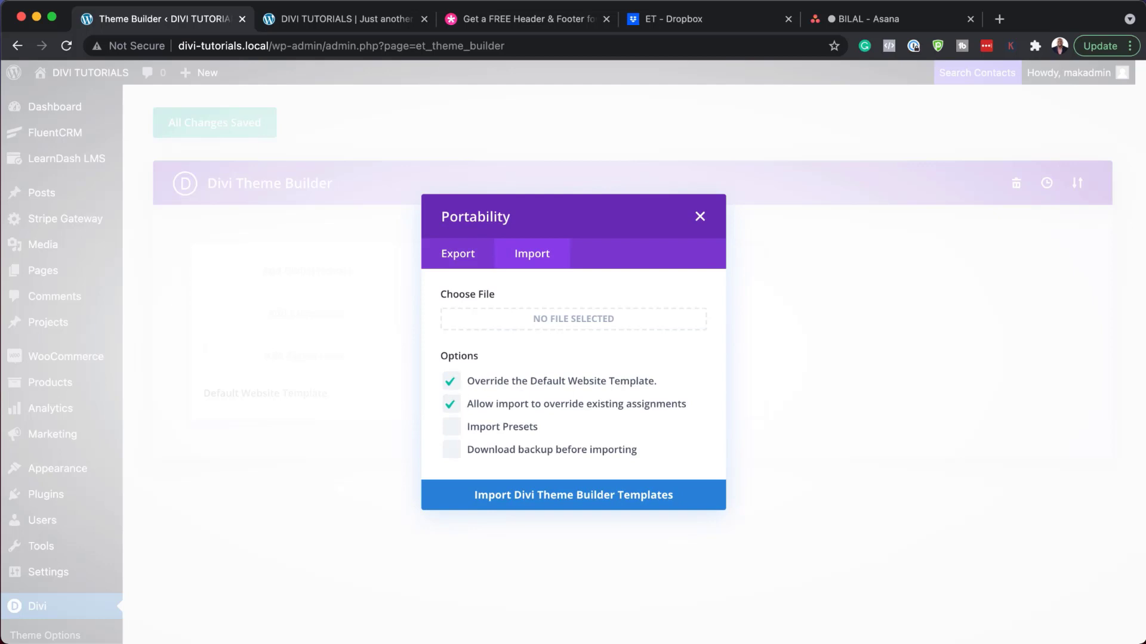
pyautogui.moveTo(0, 435); pyautogui.dragTo(457, 548)
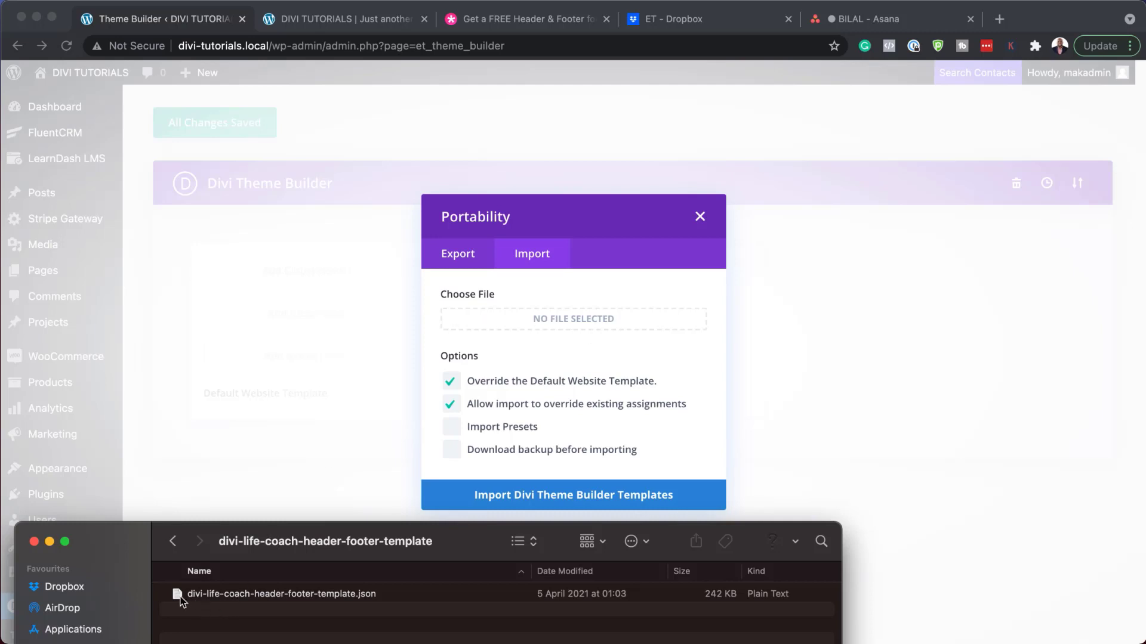
pyautogui.moveTo(181, 597); pyautogui.dragTo(515, 319)
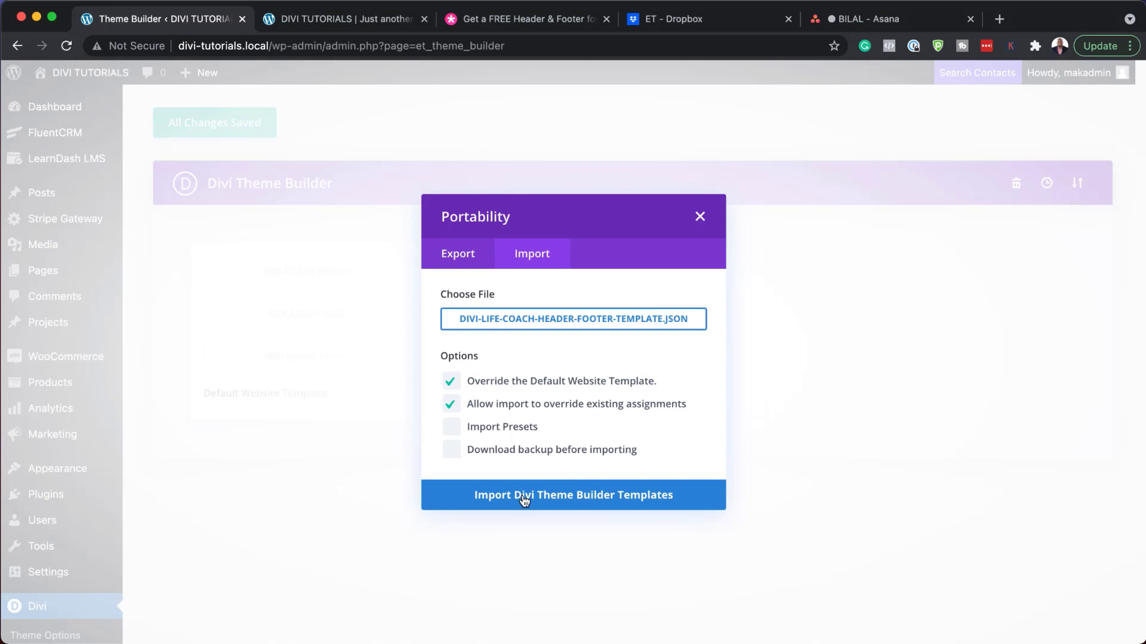
pyautogui.click(564, 496)
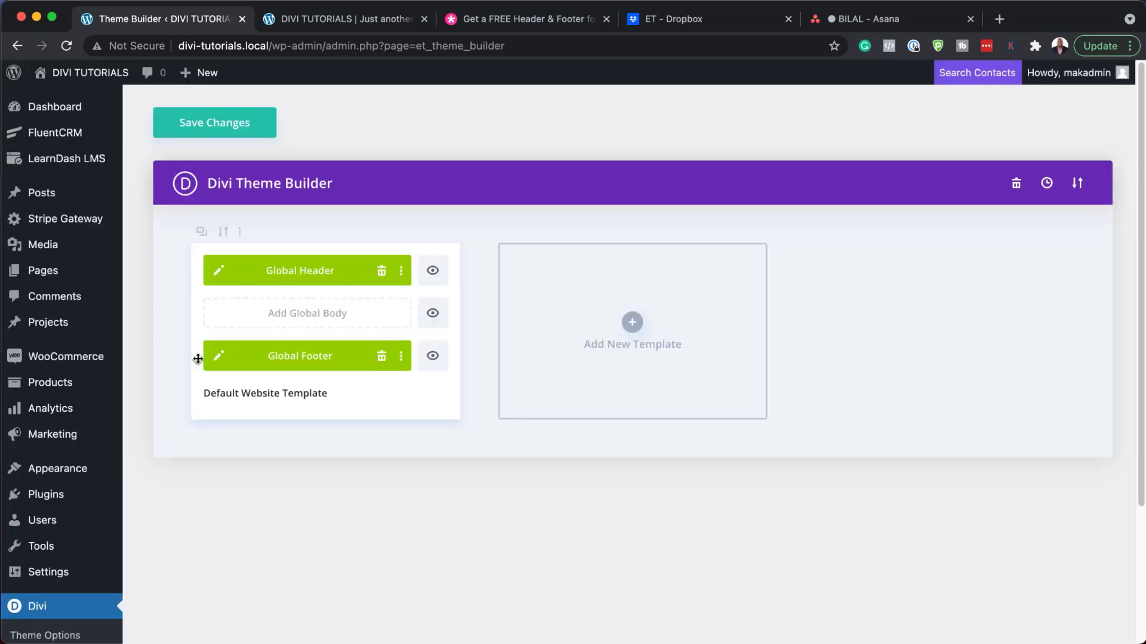
pyautogui.click(324, 22)
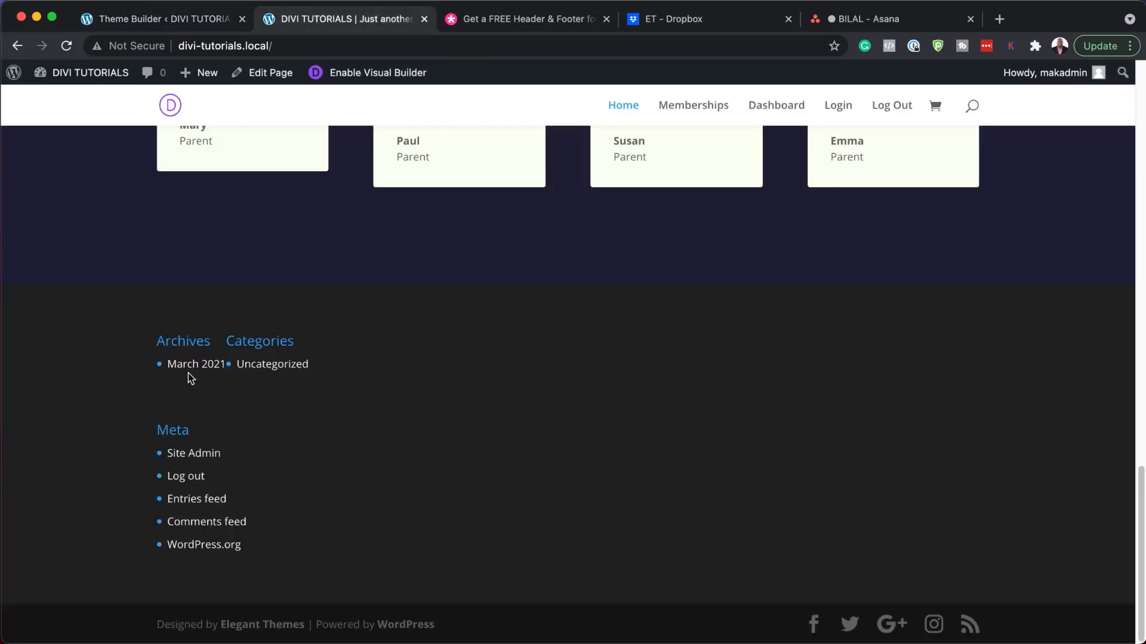
# Step: Save the imported Theme Builder template changes
pyautogui.scroll(15, 468, 452)
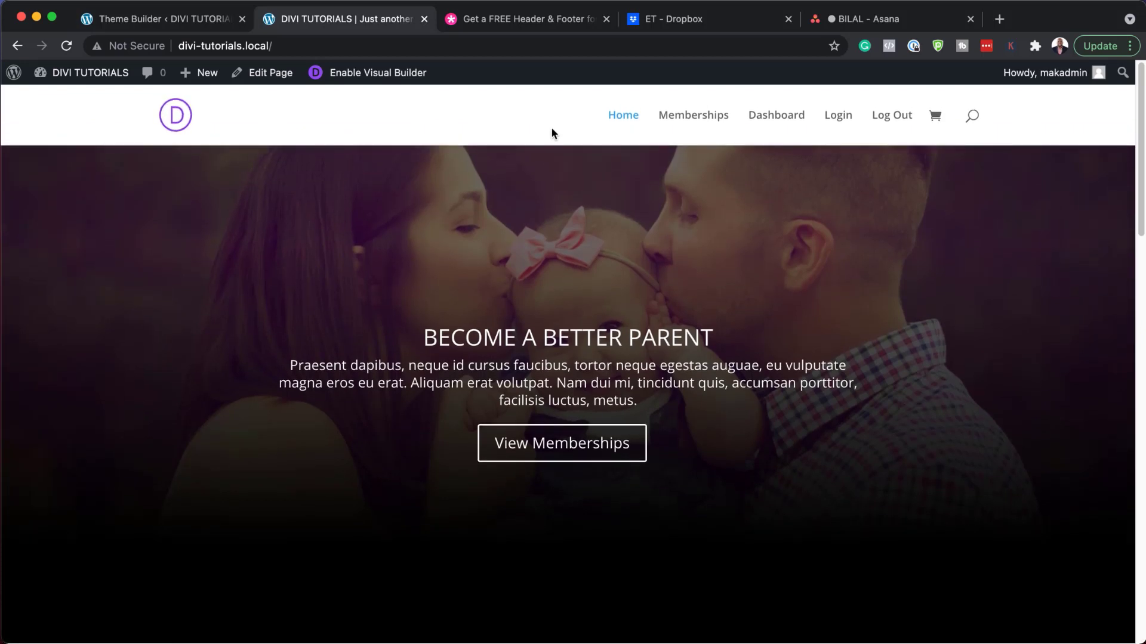
pyautogui.click(203, 16)
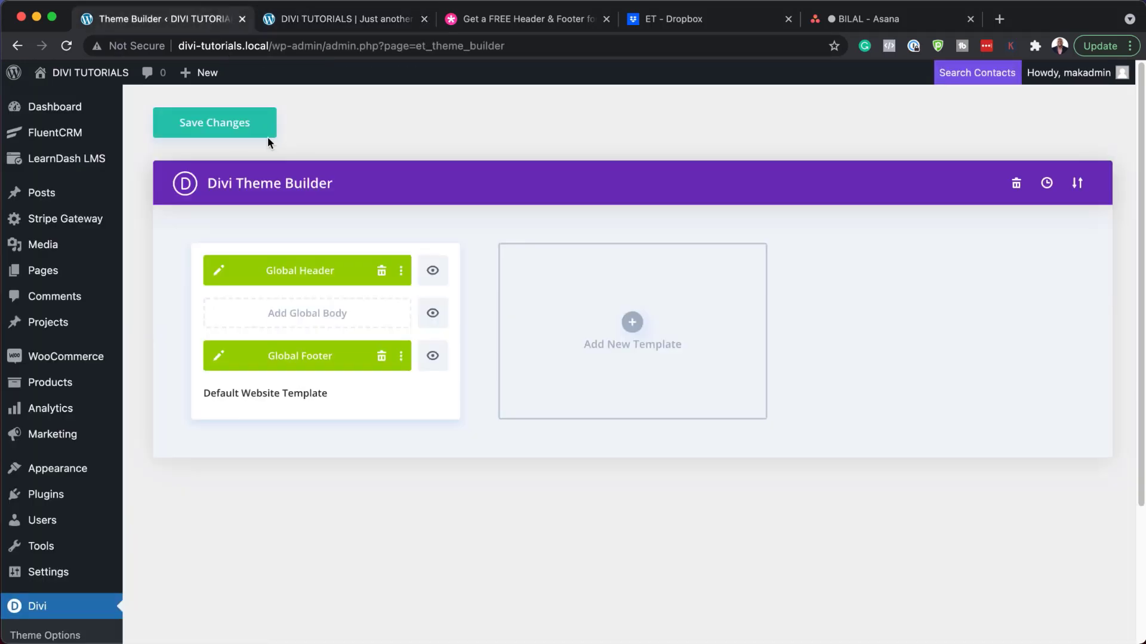
pyautogui.click(238, 127)
# Step: Reload the home page and scroll through the new Life Coach header and footer
pyautogui.click(343, 21)
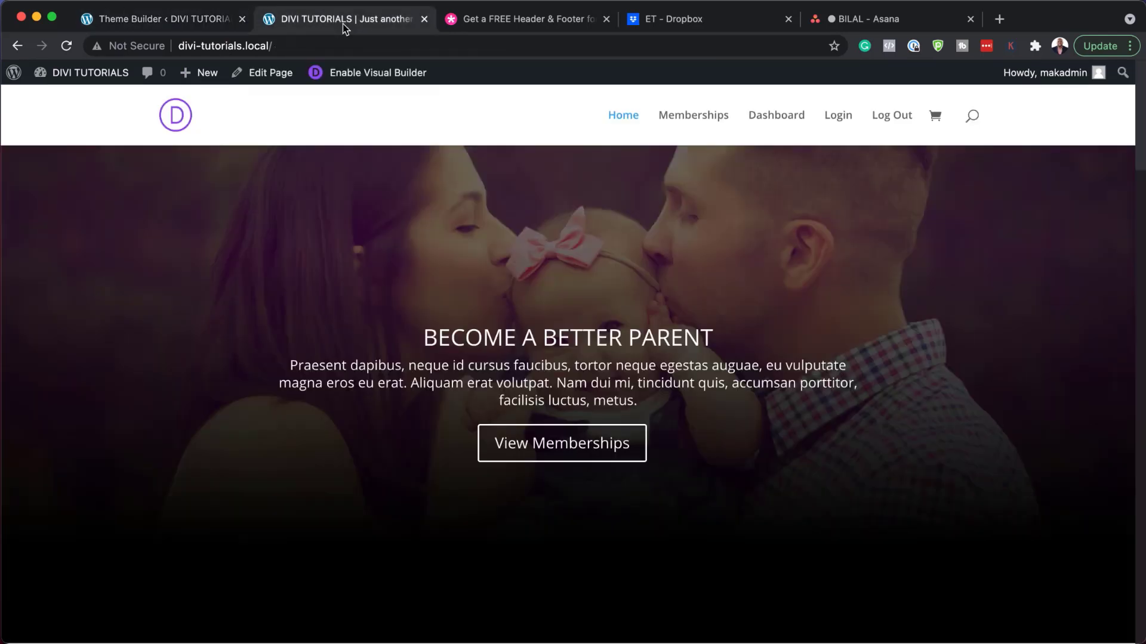
pyautogui.click(67, 45)
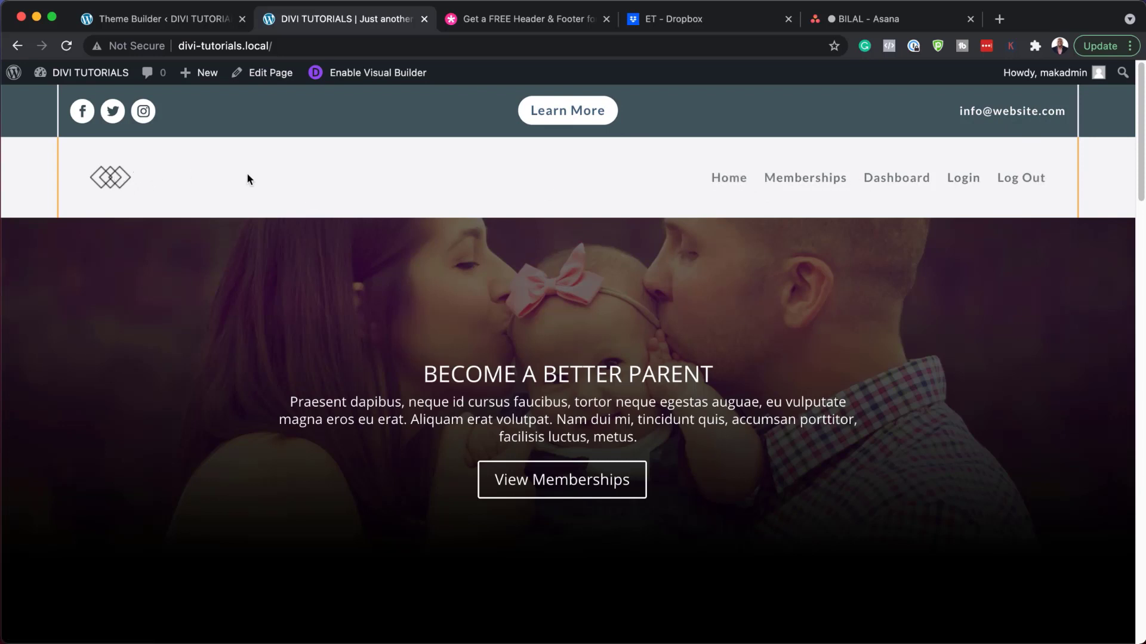
pyautogui.scroll(-20, 500, 349)
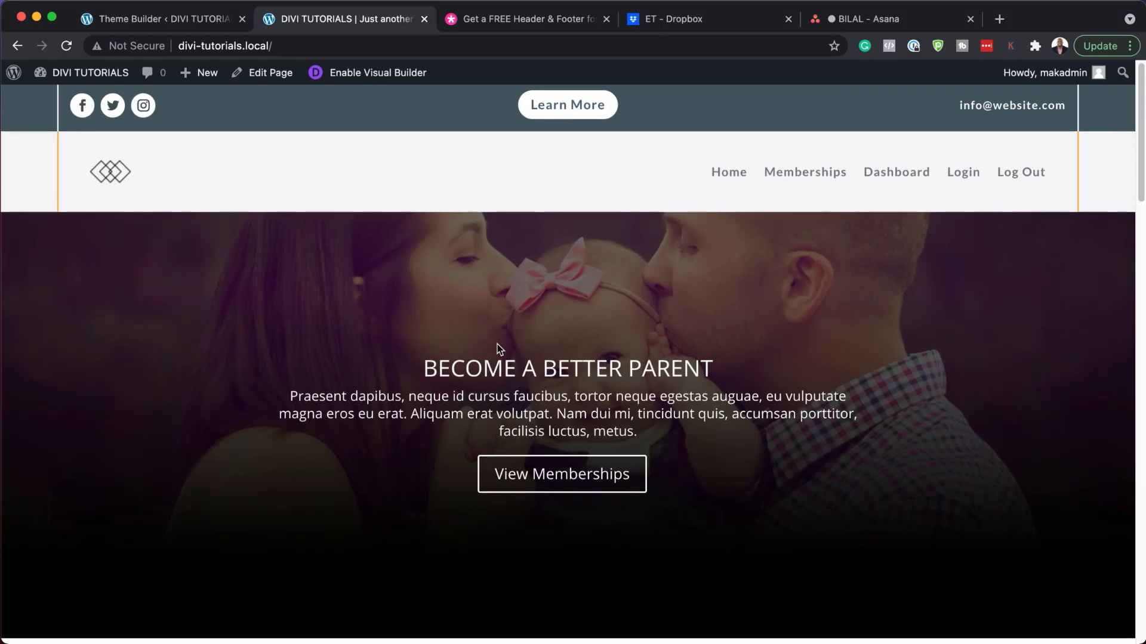
pyautogui.scroll(-7, 500, 349)
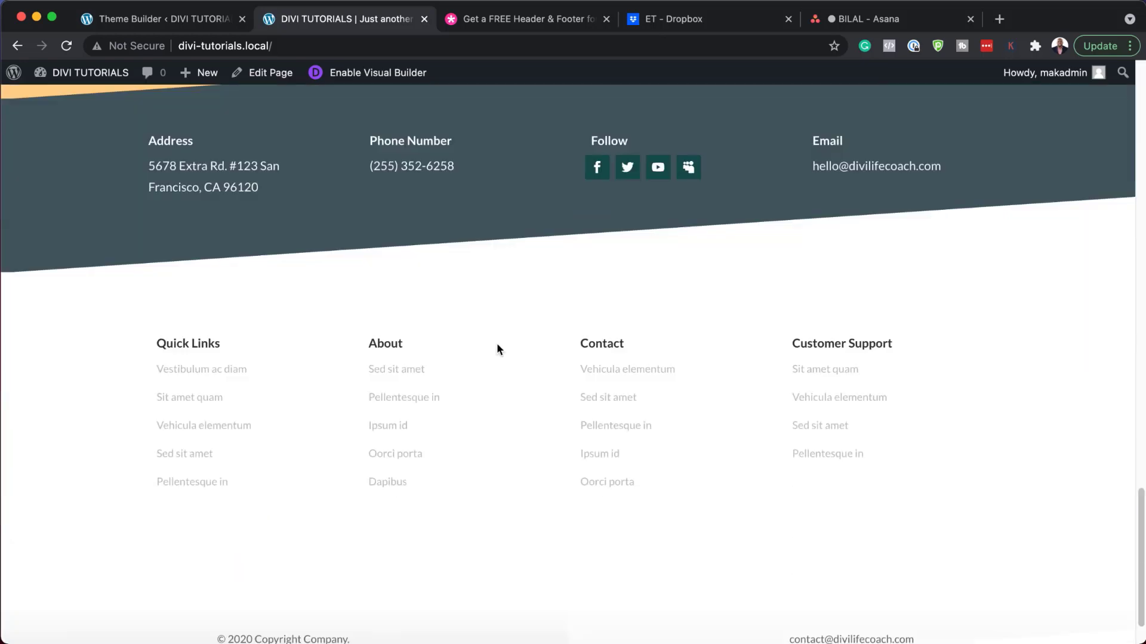
pyautogui.scroll(11, 500, 349)
pyautogui.scroll(-5, 500, 349)
pyautogui.scroll(-2, 500, 349)
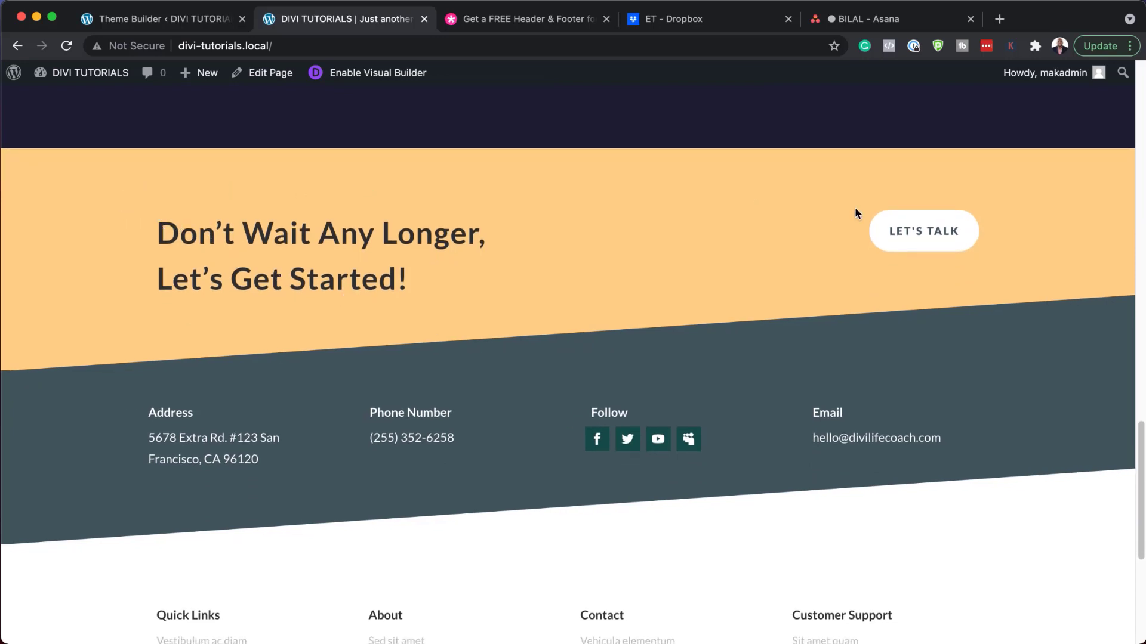
pyautogui.scroll(-5, 716, 298)
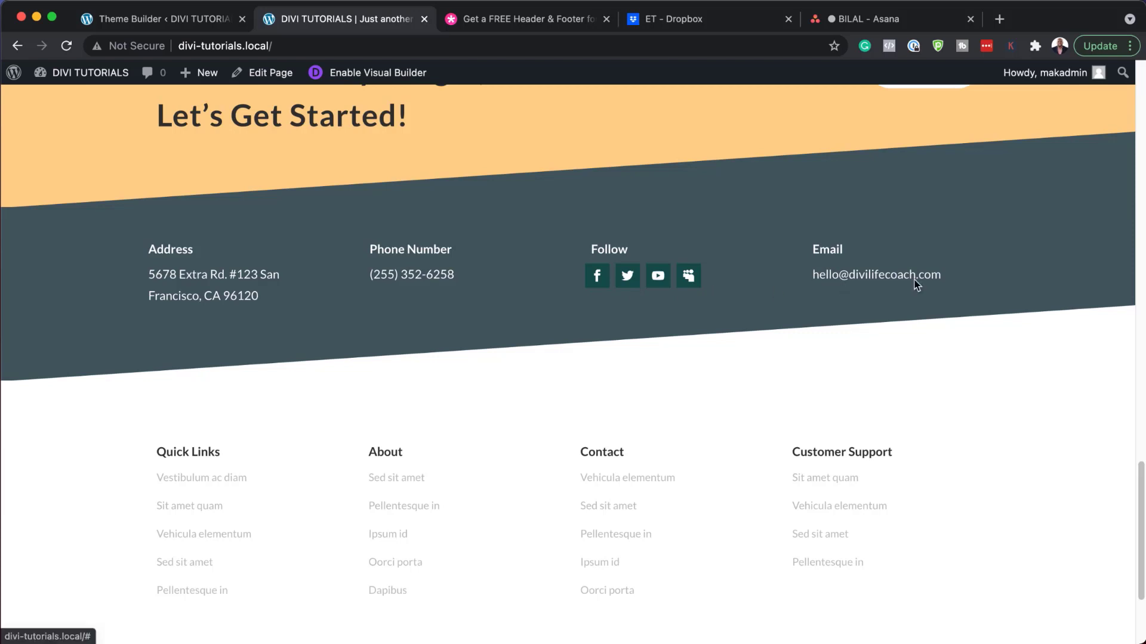
pyautogui.scroll(-5, 499, 460)
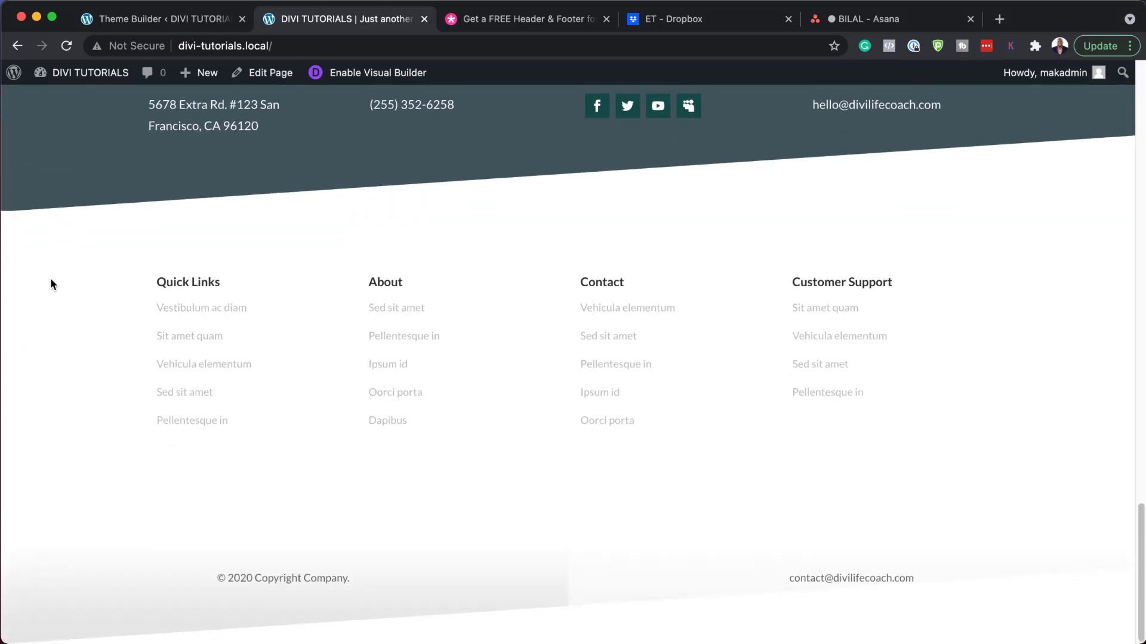
pyautogui.scroll(5, 744, 470)
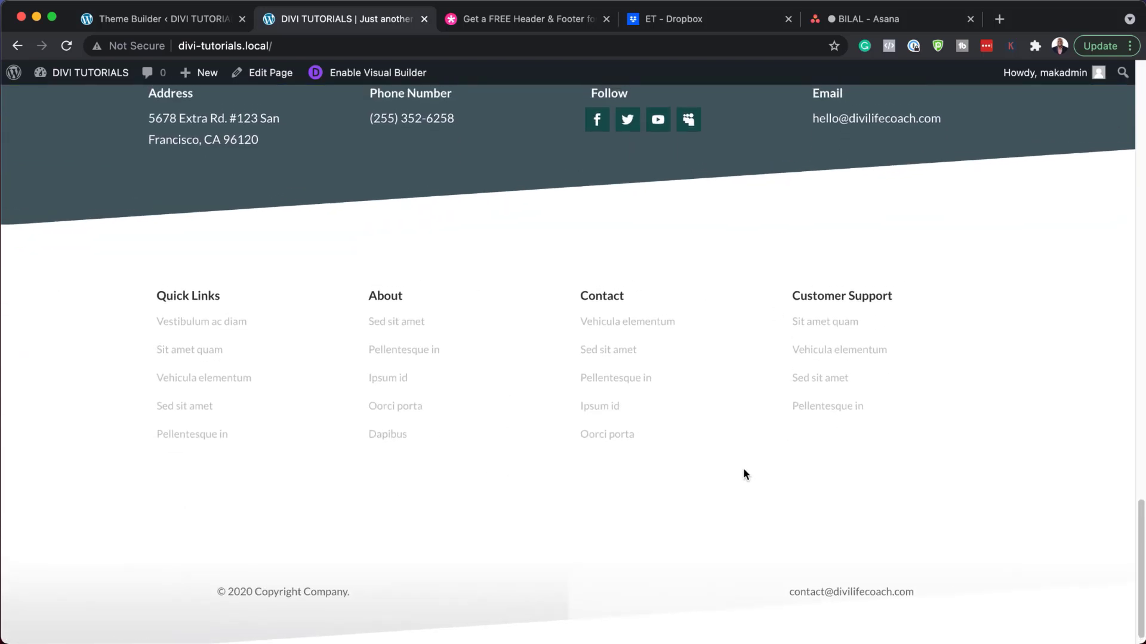
pyautogui.scroll(12, 745, 473)
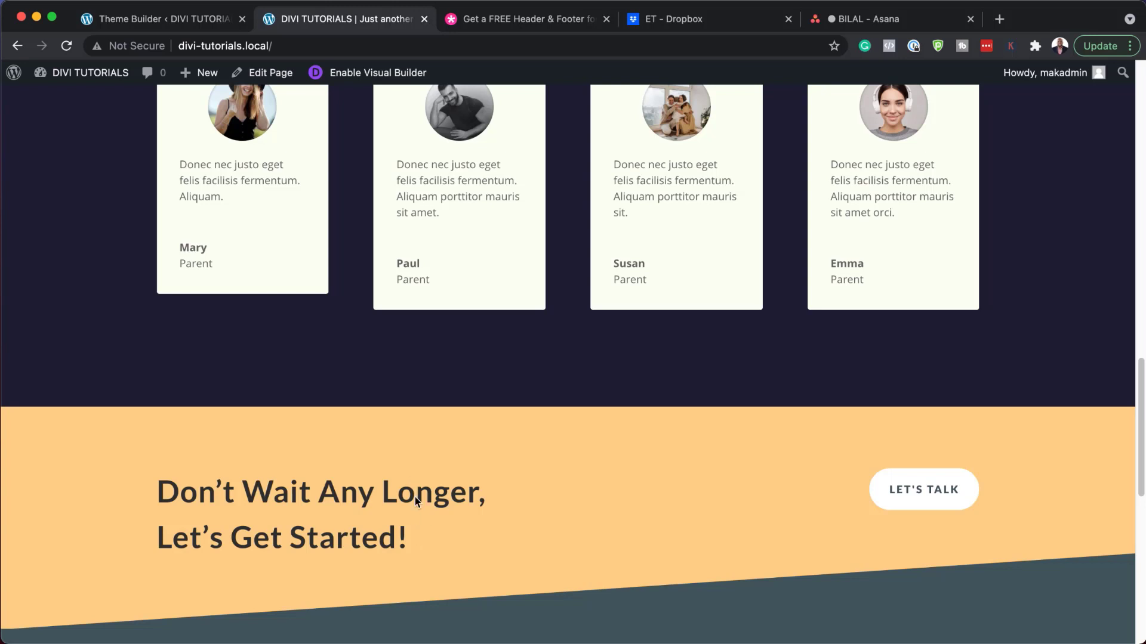
# Step: Open the Global Header layout in the editor and bring up its top section's settings
pyautogui.click(154, 25)
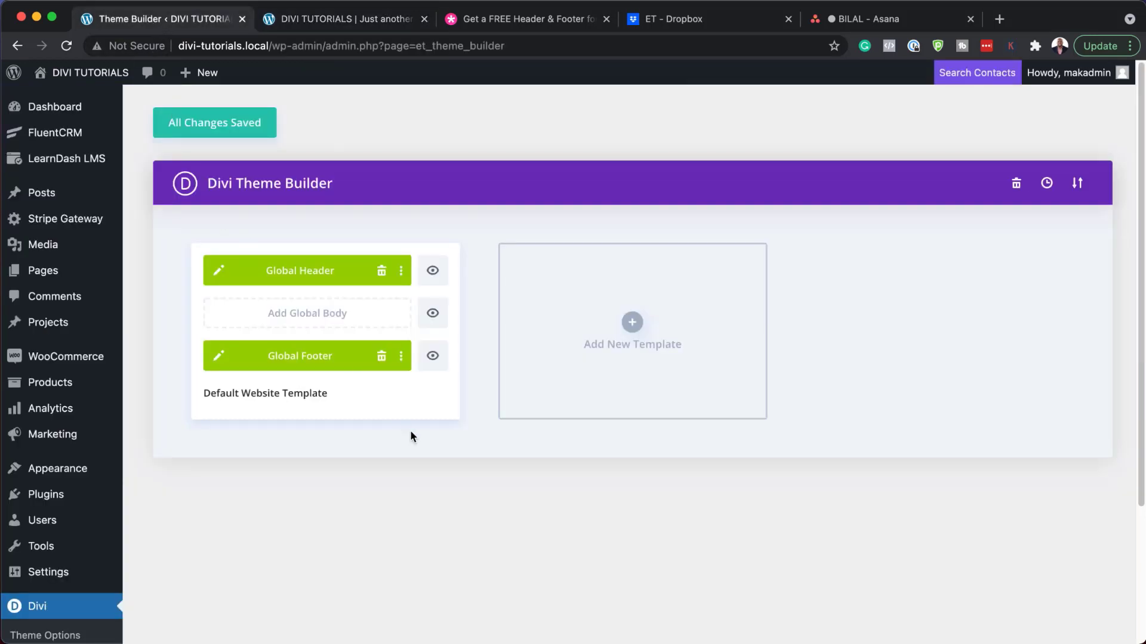
pyautogui.click(220, 273)
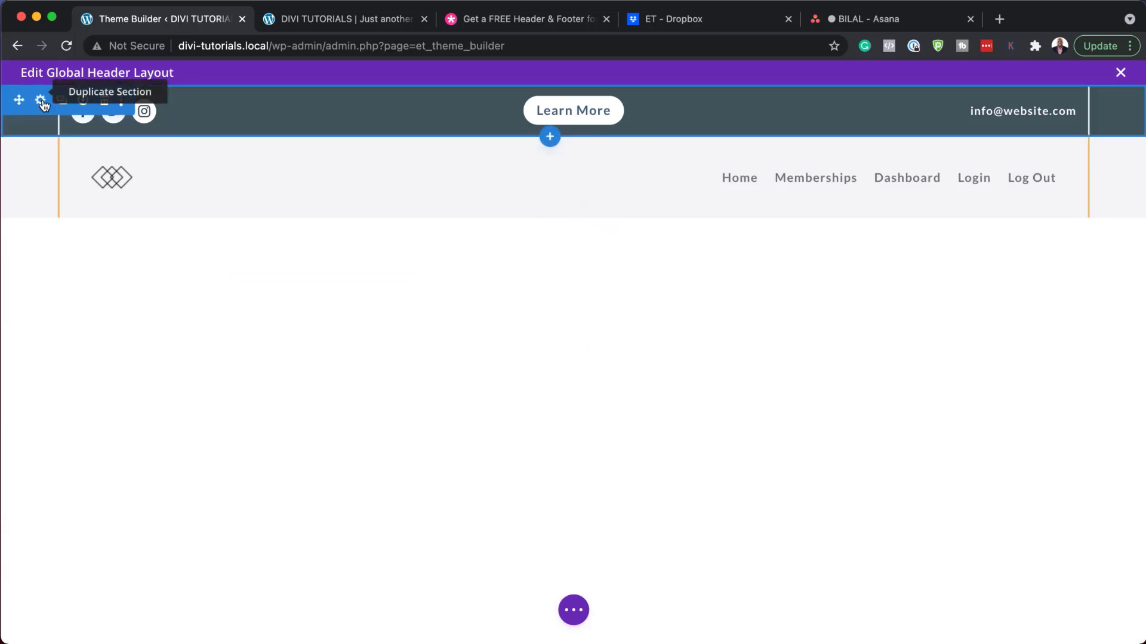
pyautogui.click(41, 102)
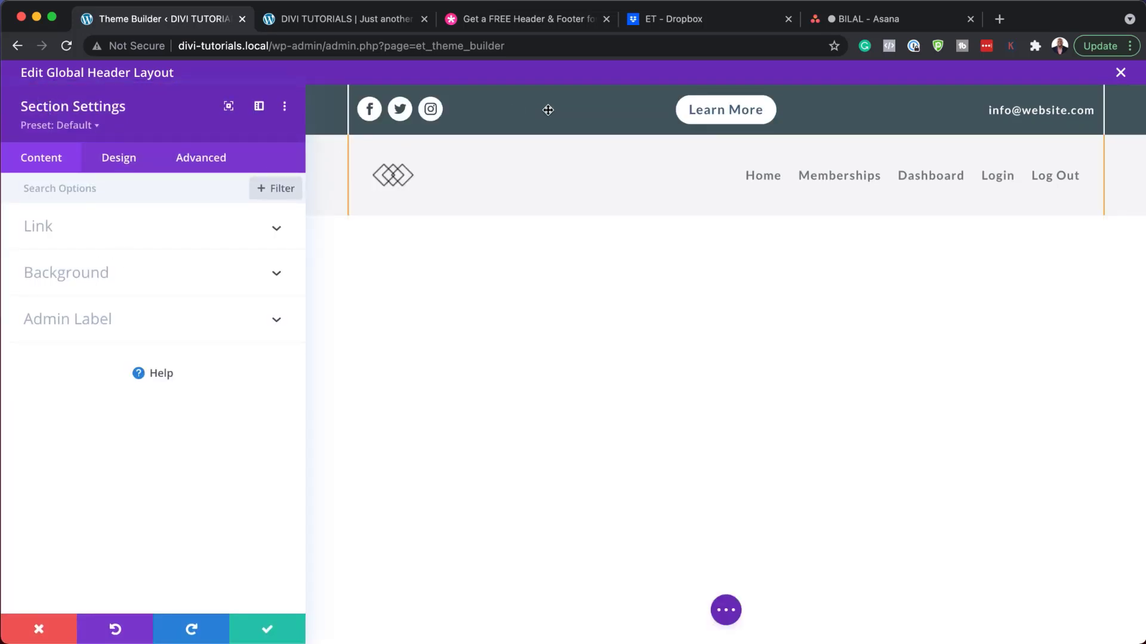
# Step: Try orange and purple top-bar backgrounds, then discard the colour change
pyautogui.click(75, 273)
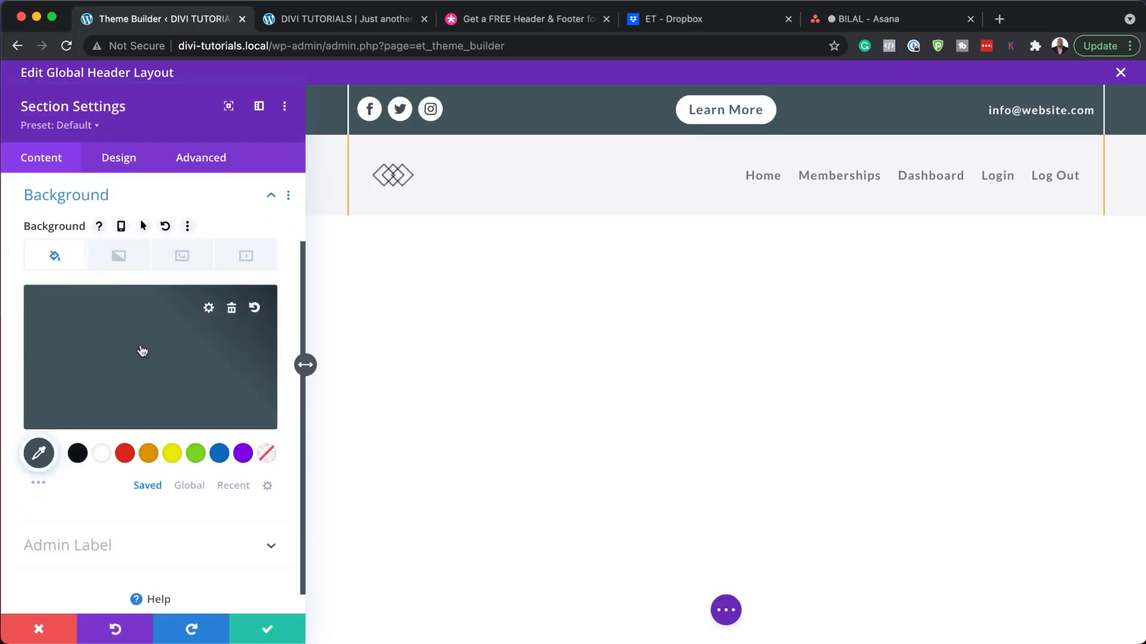
pyautogui.click(219, 455)
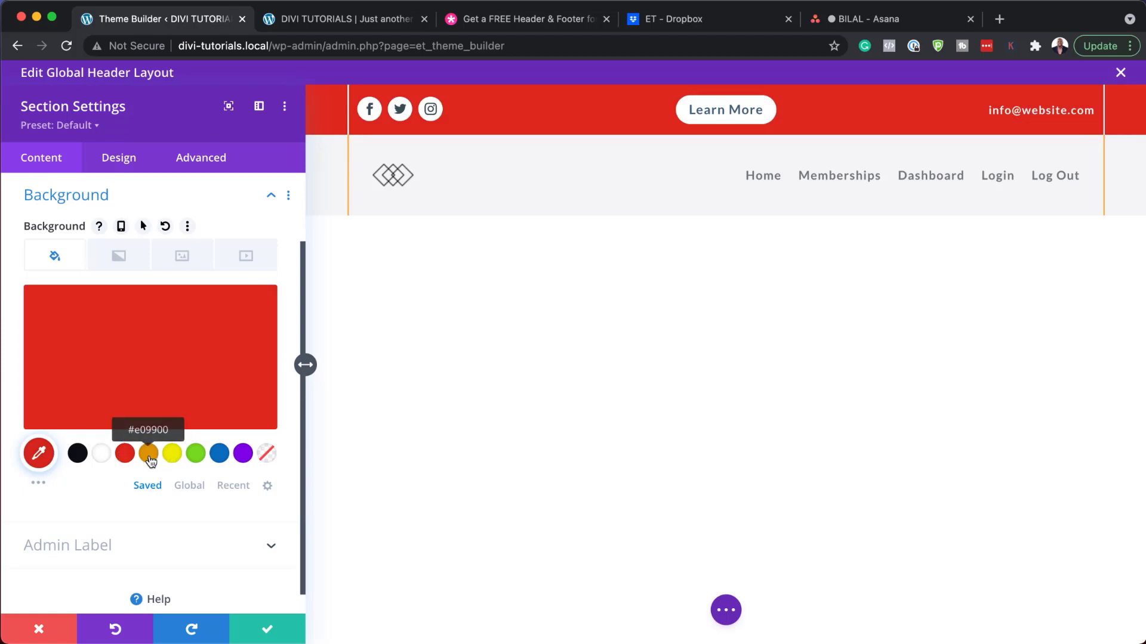
pyautogui.click(149, 456)
pyautogui.click(243, 456)
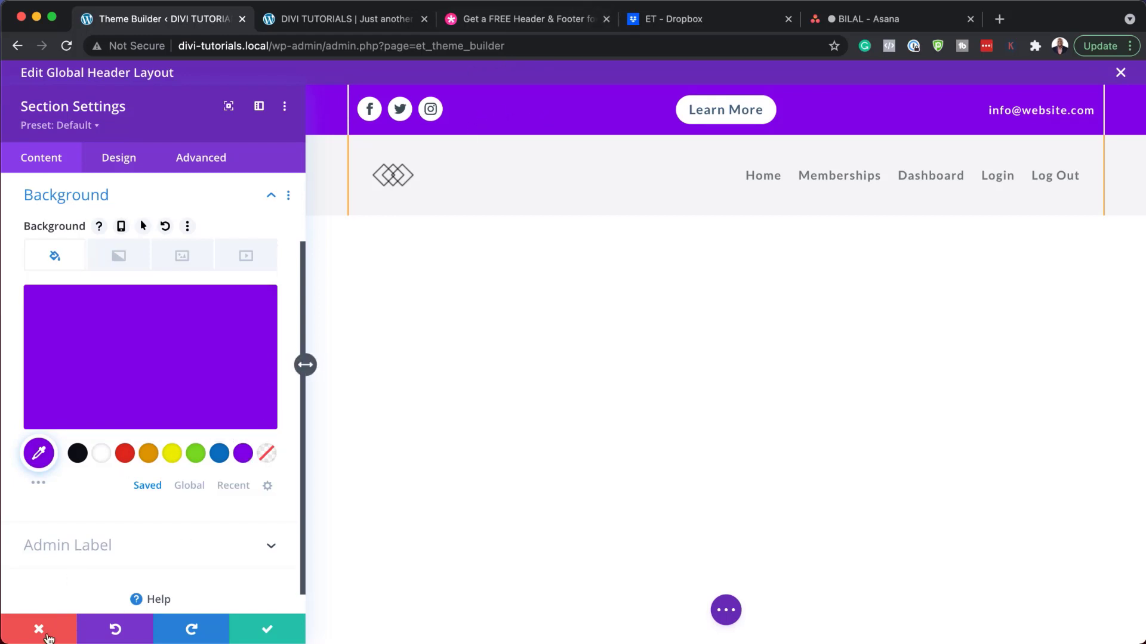
pyautogui.click(39, 630)
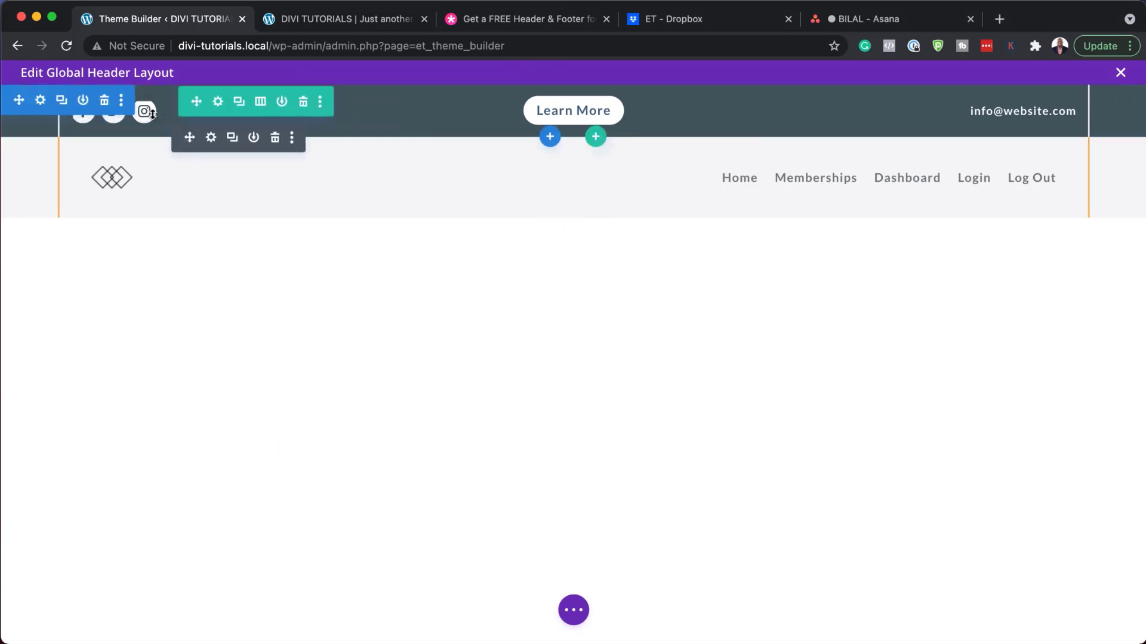
pyautogui.click(212, 139)
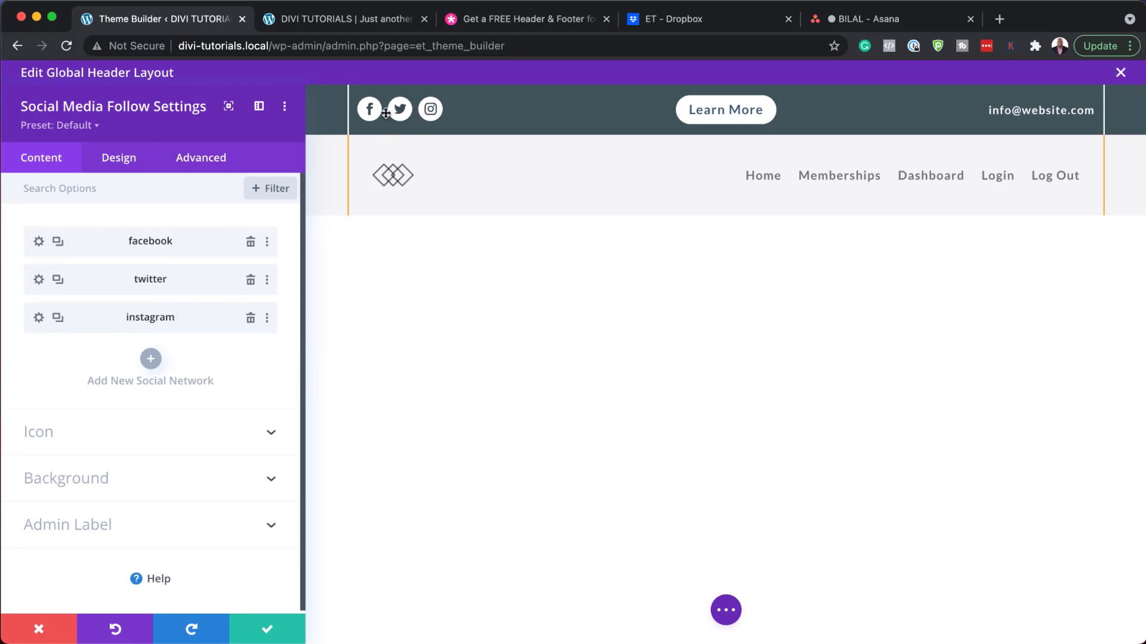
pyautogui.click(39, 242)
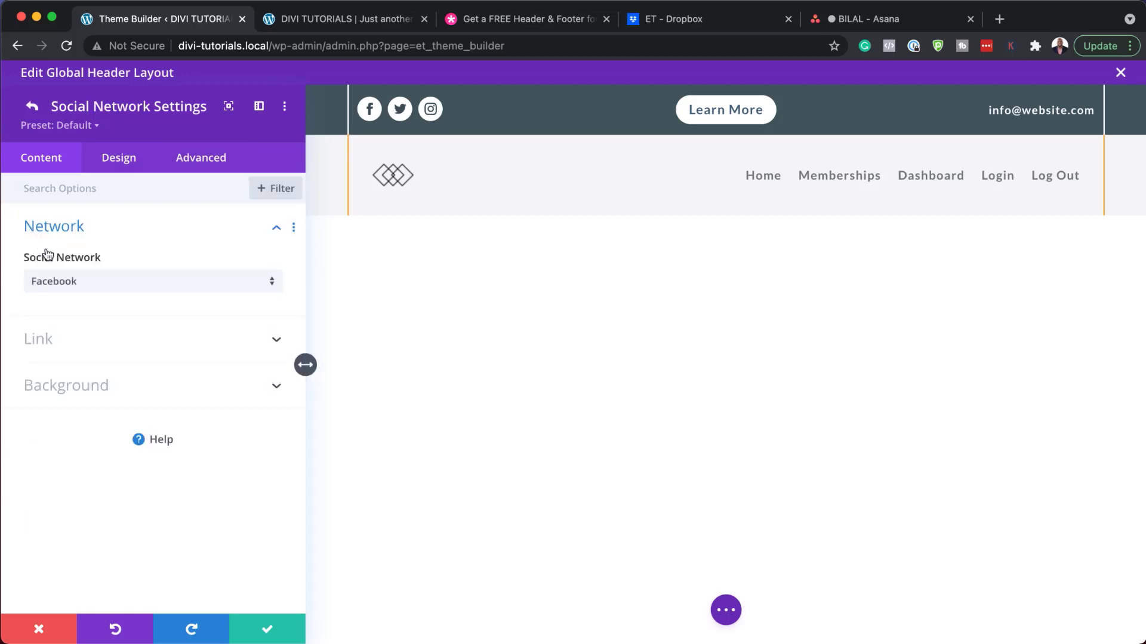
pyautogui.click(67, 349)
pyautogui.click(52, 336)
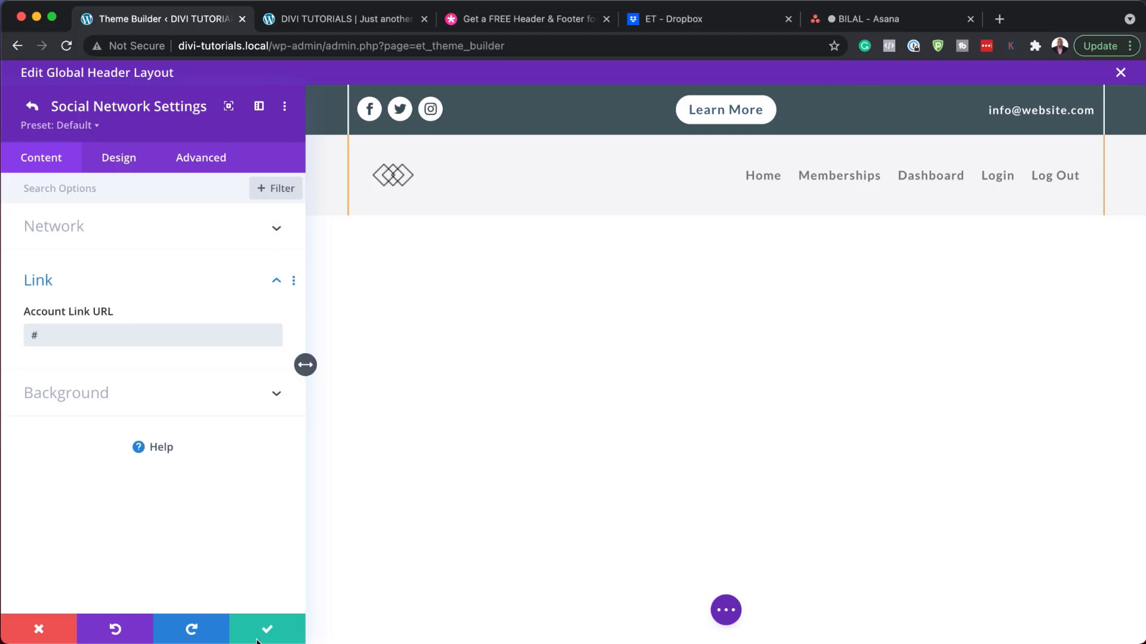
pyautogui.click(32, 107)
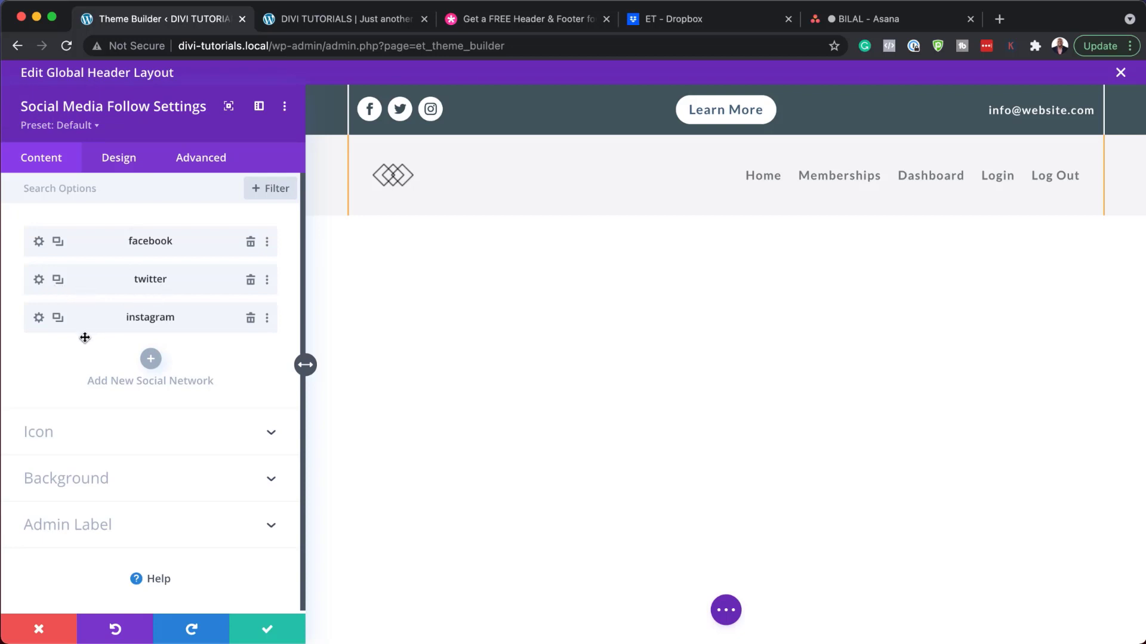
pyautogui.click(58, 318)
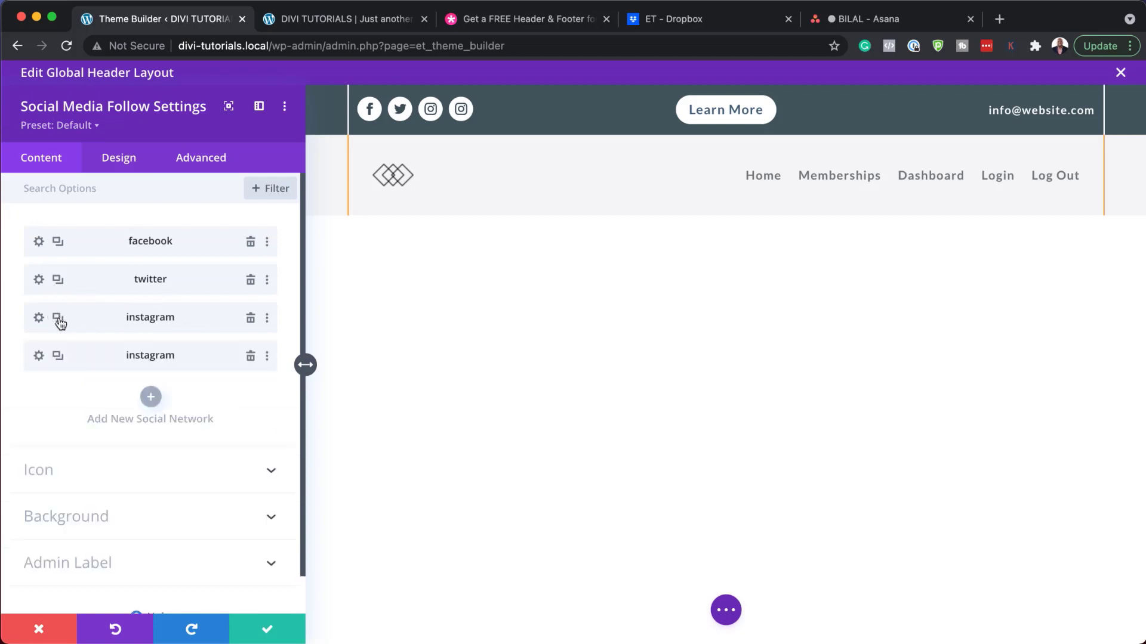
pyautogui.click(39, 357)
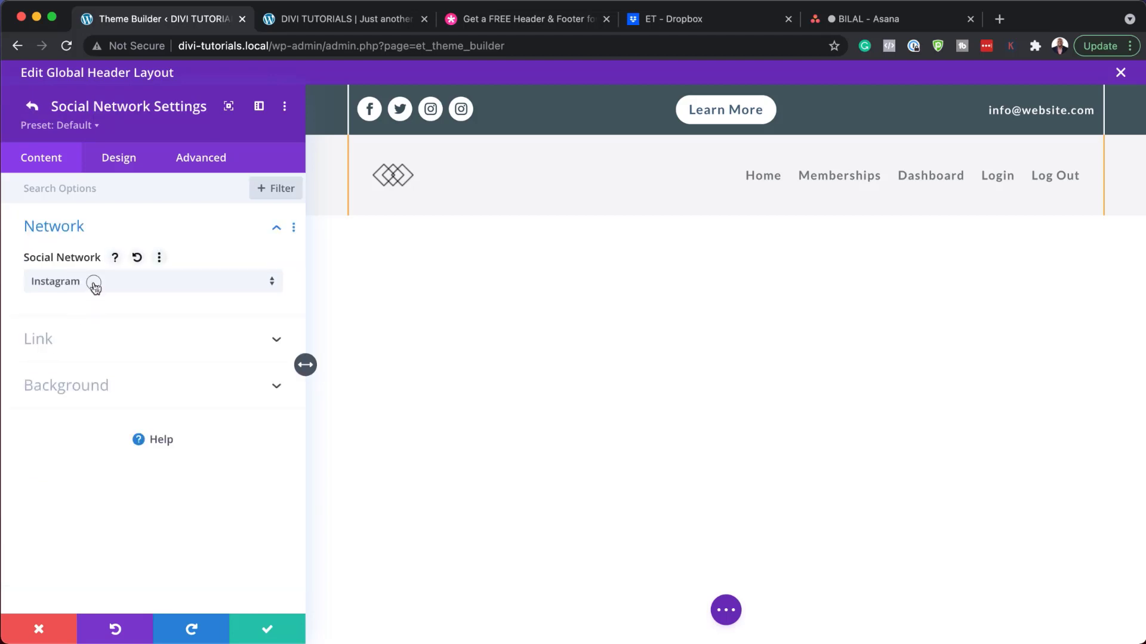
pyautogui.click(94, 285)
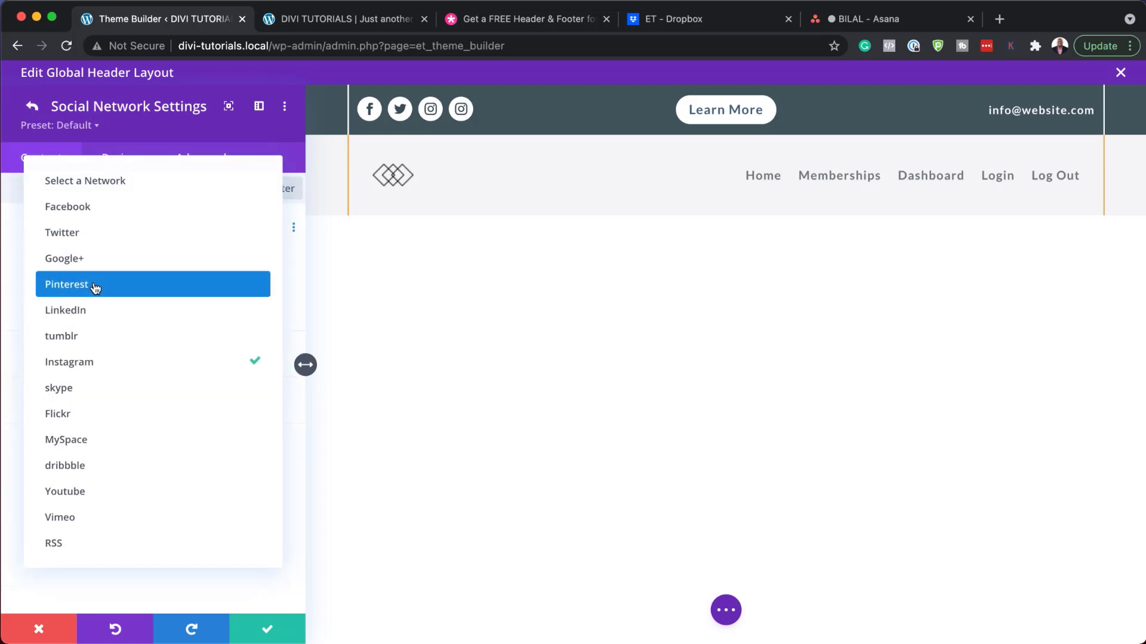
pyautogui.click(122, 311)
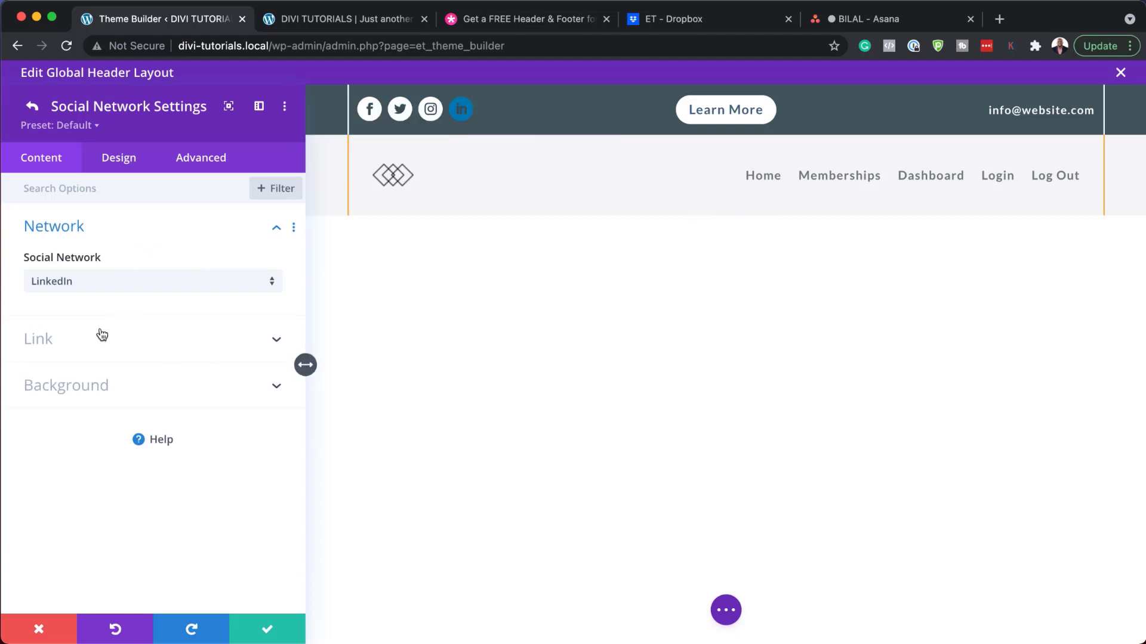
pyautogui.click(128, 165)
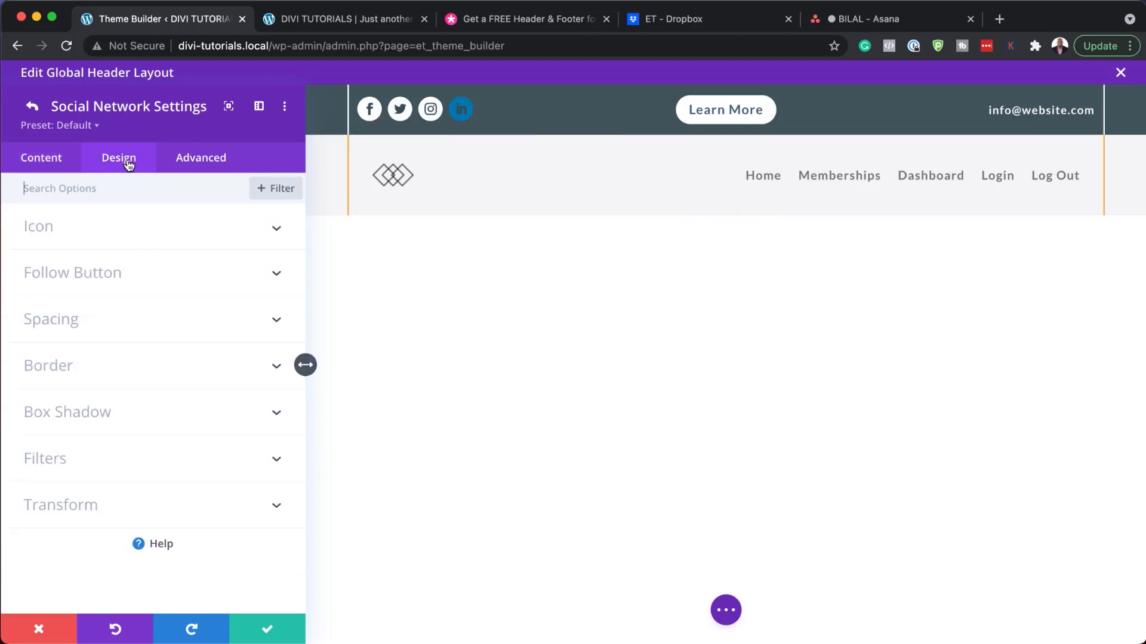
pyautogui.click(136, 228)
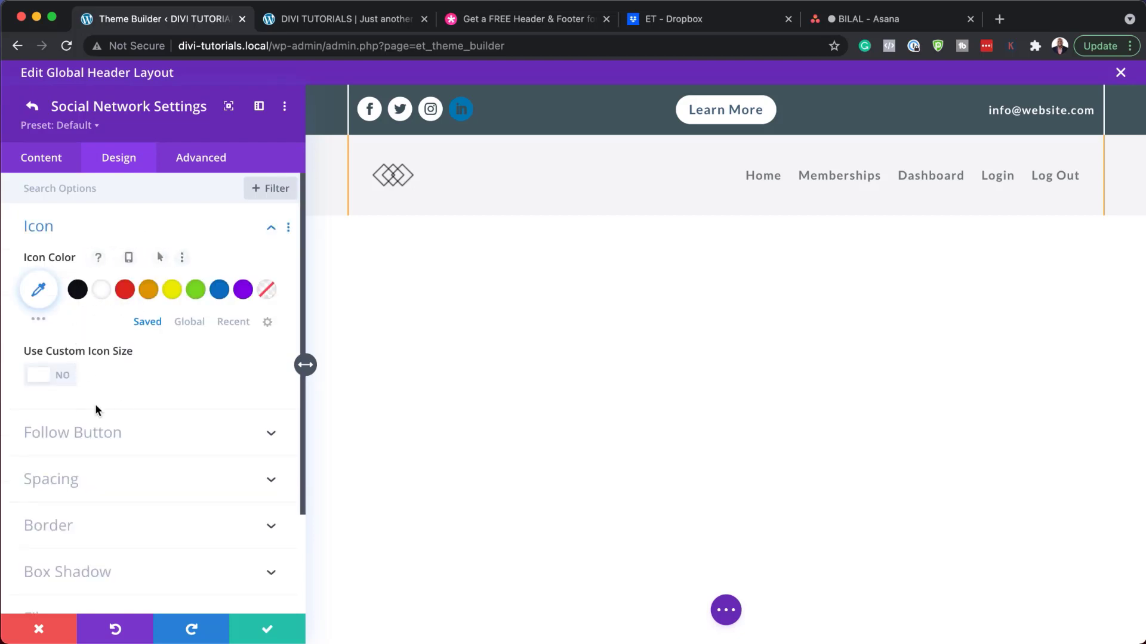
pyautogui.click(64, 378)
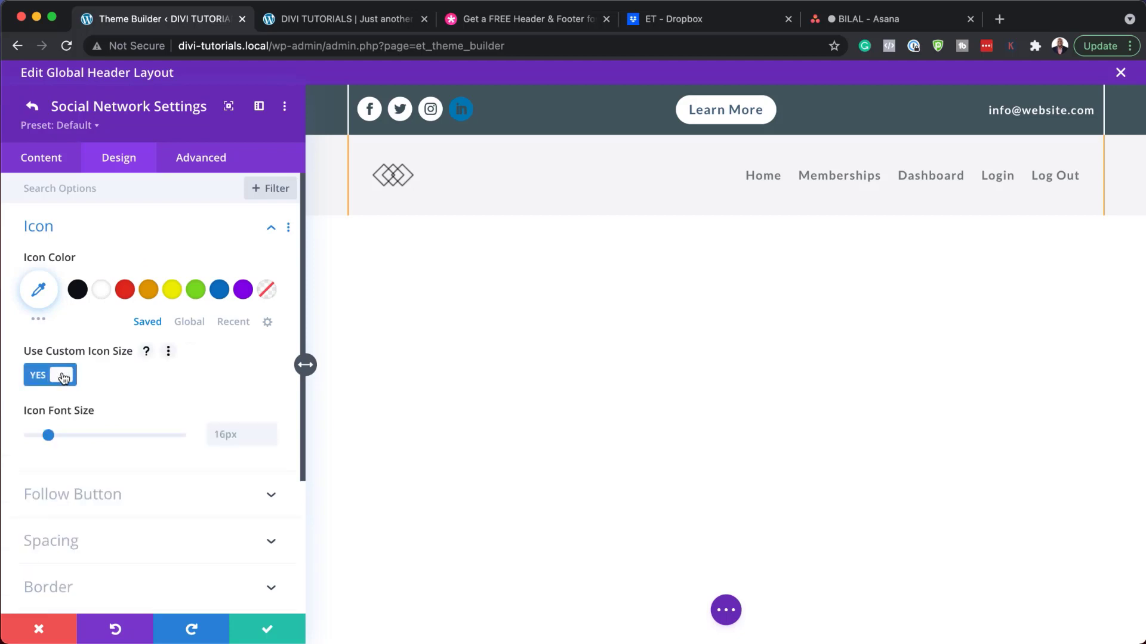
pyautogui.click(38, 629)
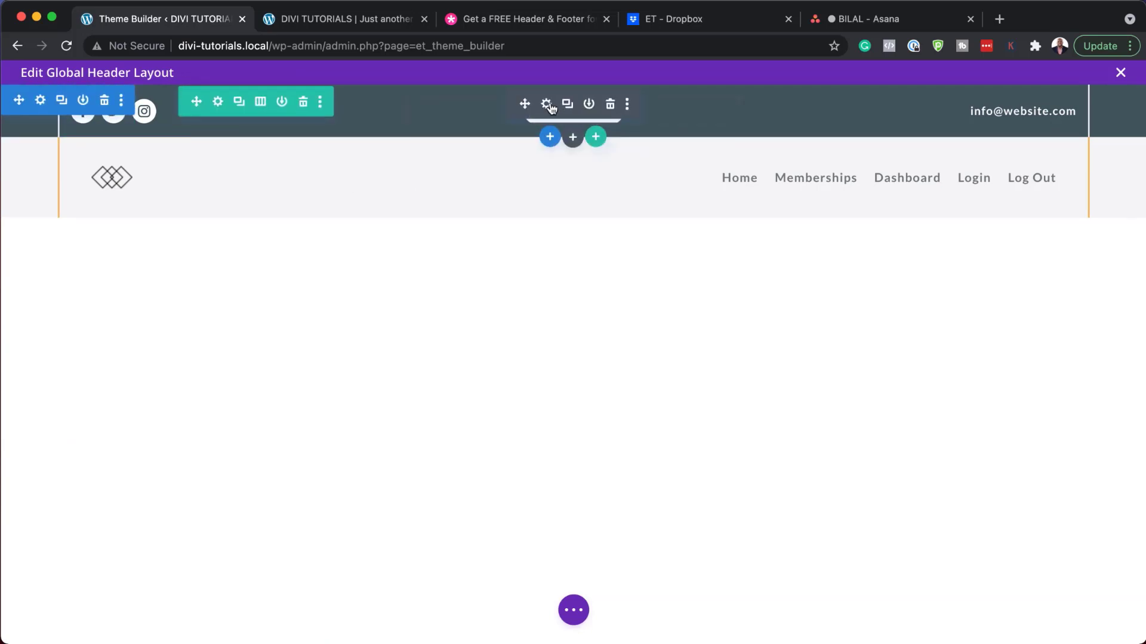
pyautogui.click(548, 105)
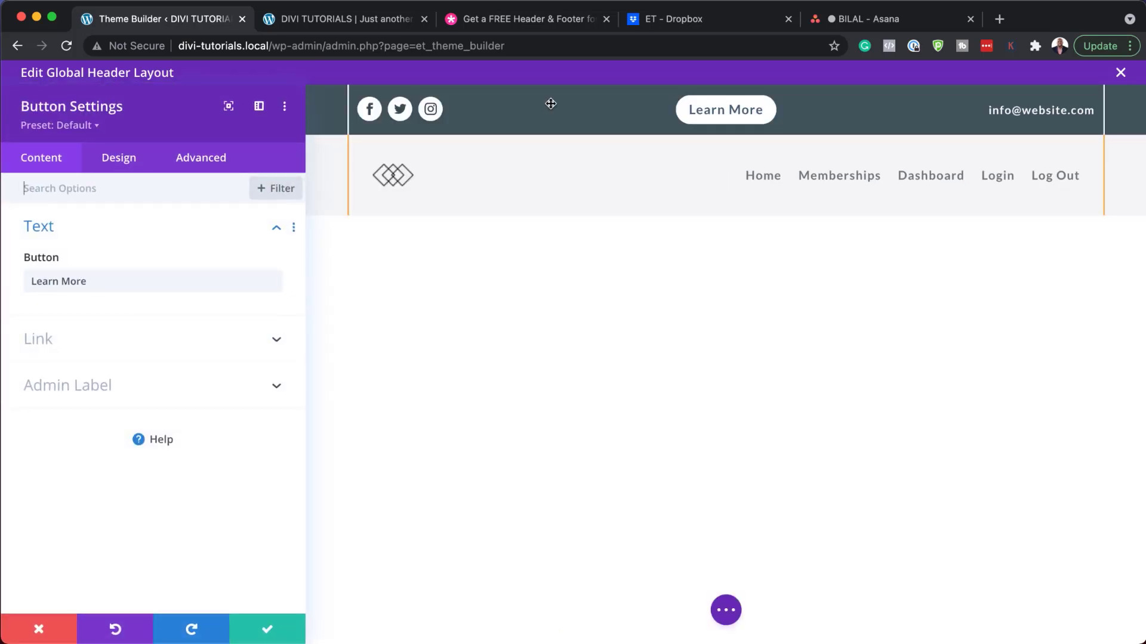
# Step: Review the Learn More button's text in its settings
pyautogui.click(102, 282)
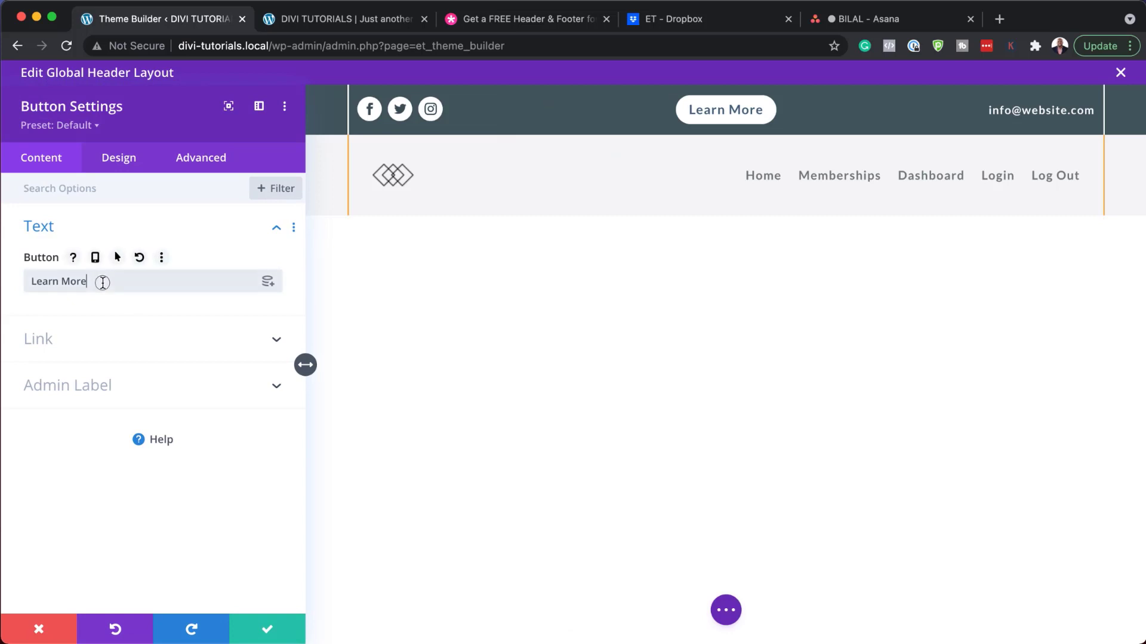
pyautogui.moveTo(102, 282); pyautogui.dragTo(26, 281)
pyautogui.click(105, 281)
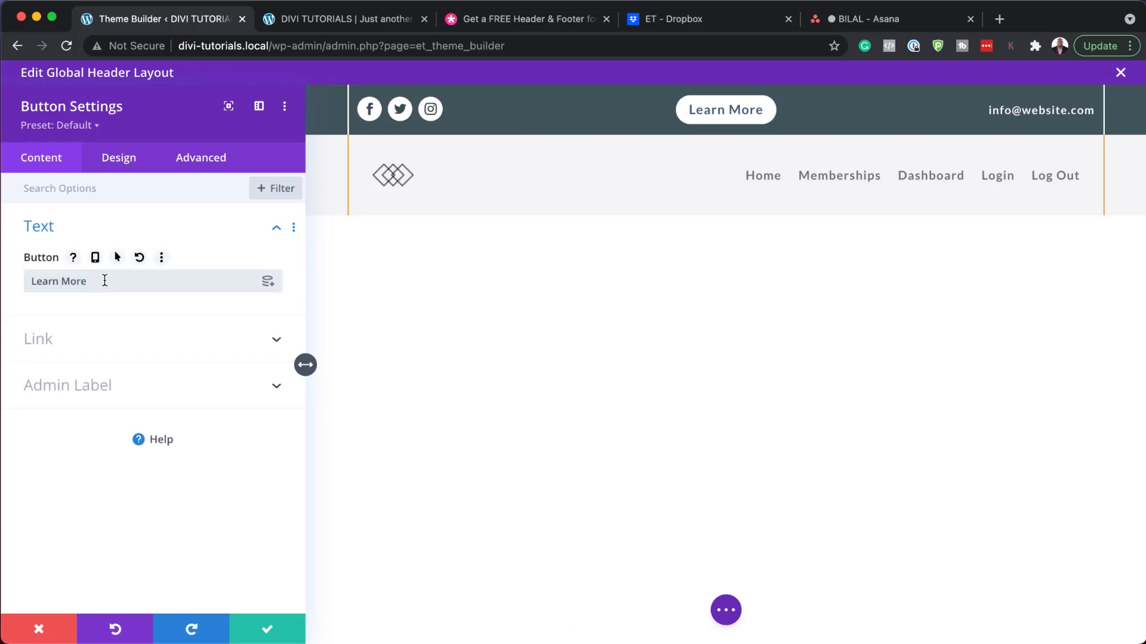
# Step: Set the Learn More button's link URL to '#'
pyautogui.click(48, 340)
pyautogui.click(51, 336)
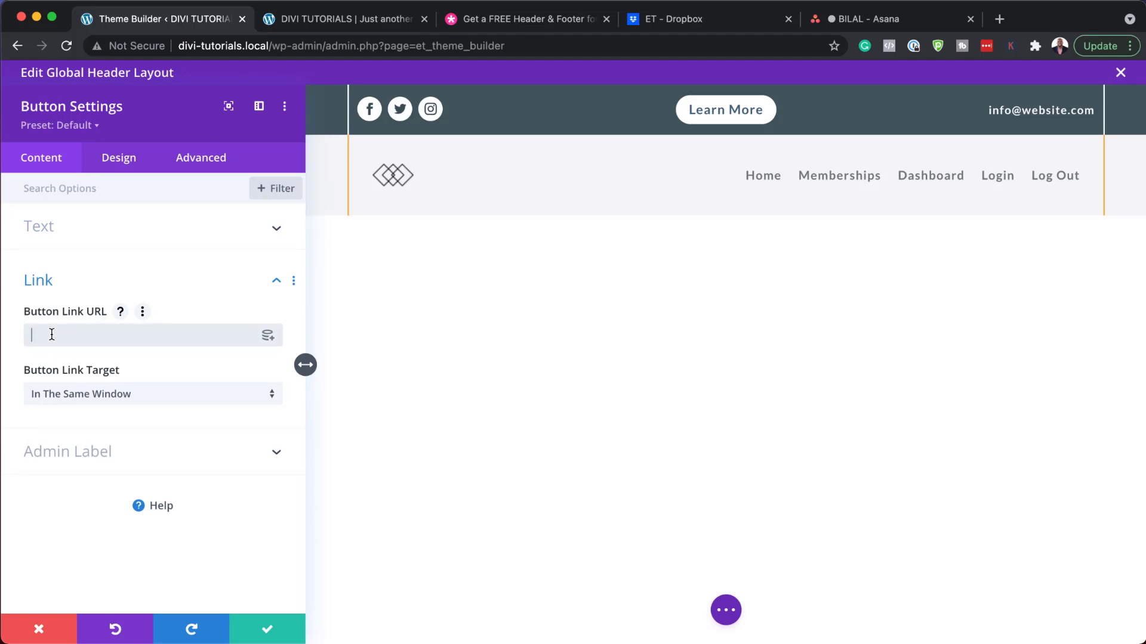
pyautogui.write('#')
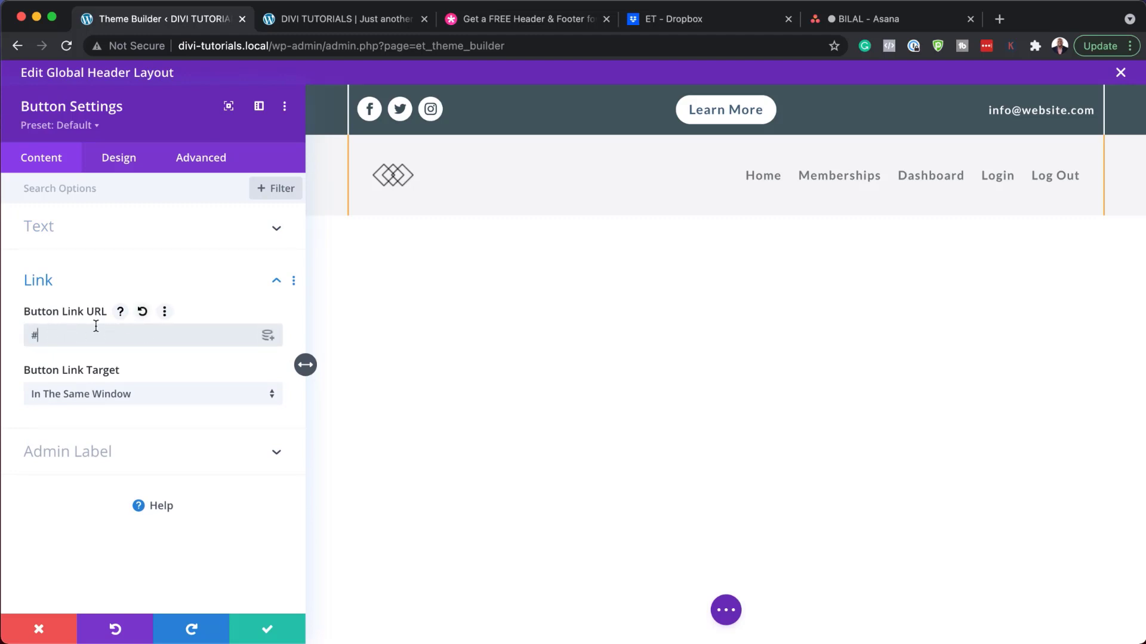
pyautogui.click(129, 161)
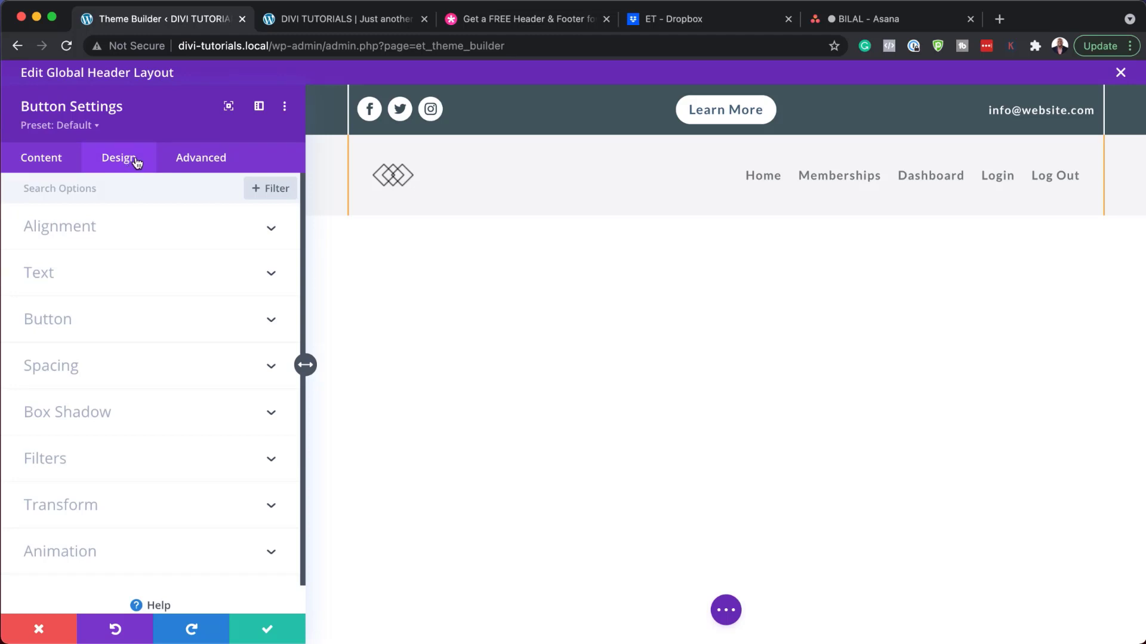
# Step: Try black button text with an orange, then yellow, button background
pyautogui.click(73, 323)
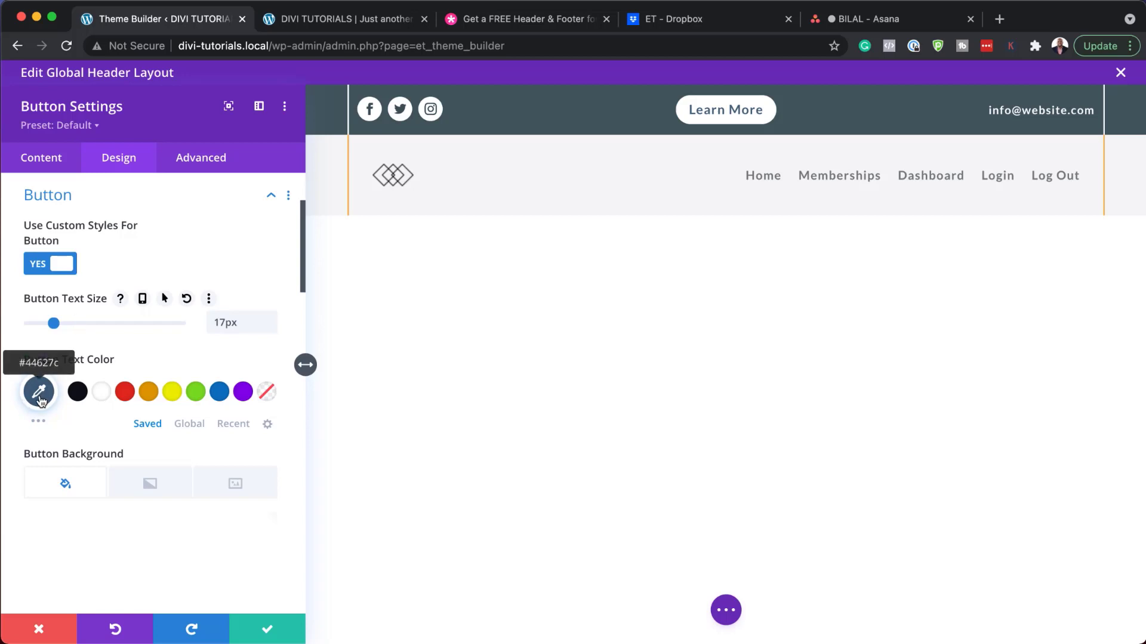
pyautogui.click(78, 394)
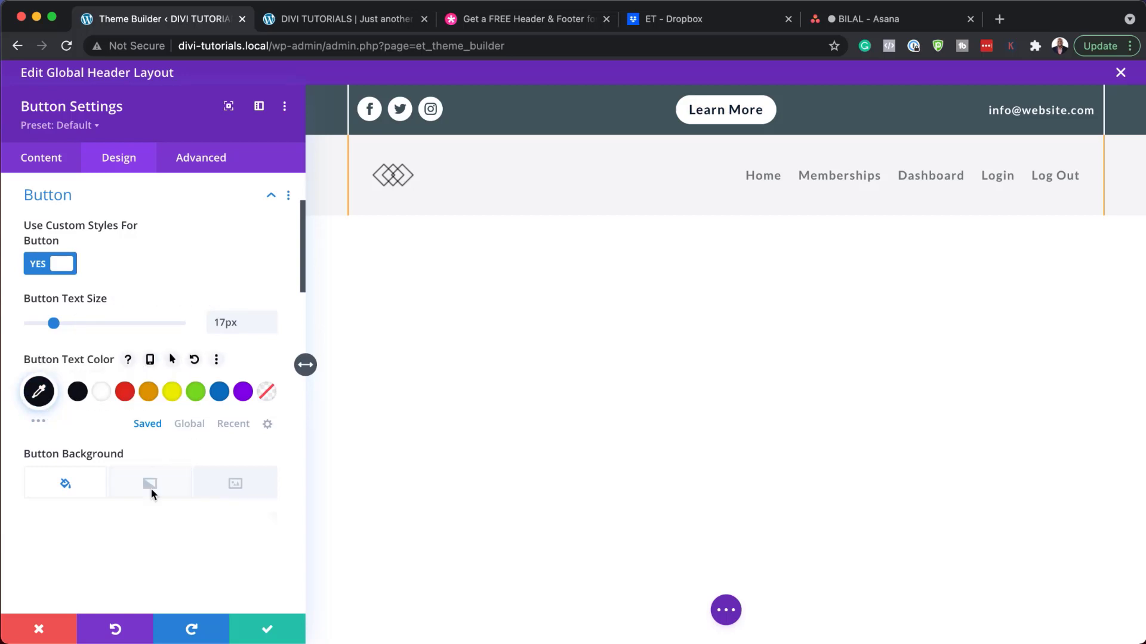
pyautogui.scroll(-5, 152, 487)
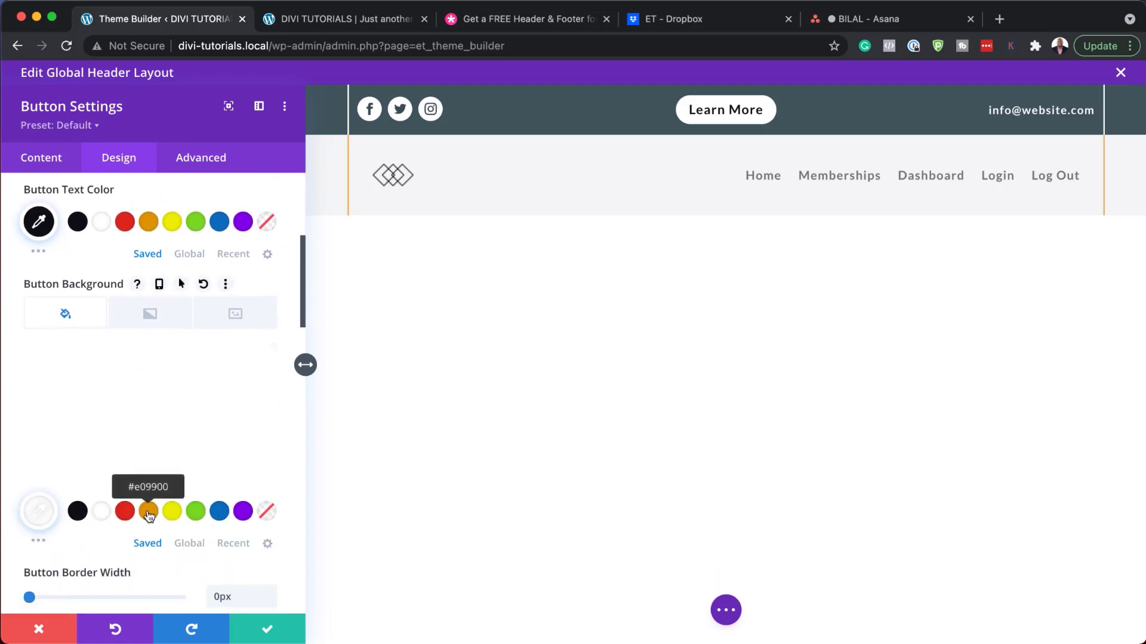
pyautogui.click(149, 513)
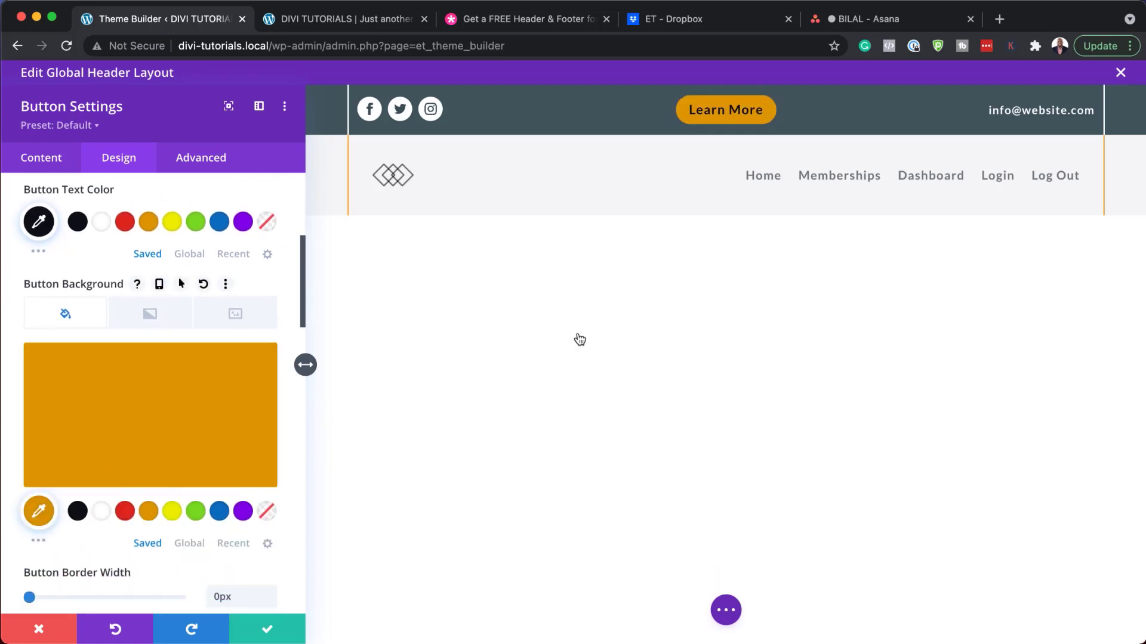
pyautogui.click(172, 511)
pyautogui.scroll(1, 204, 404)
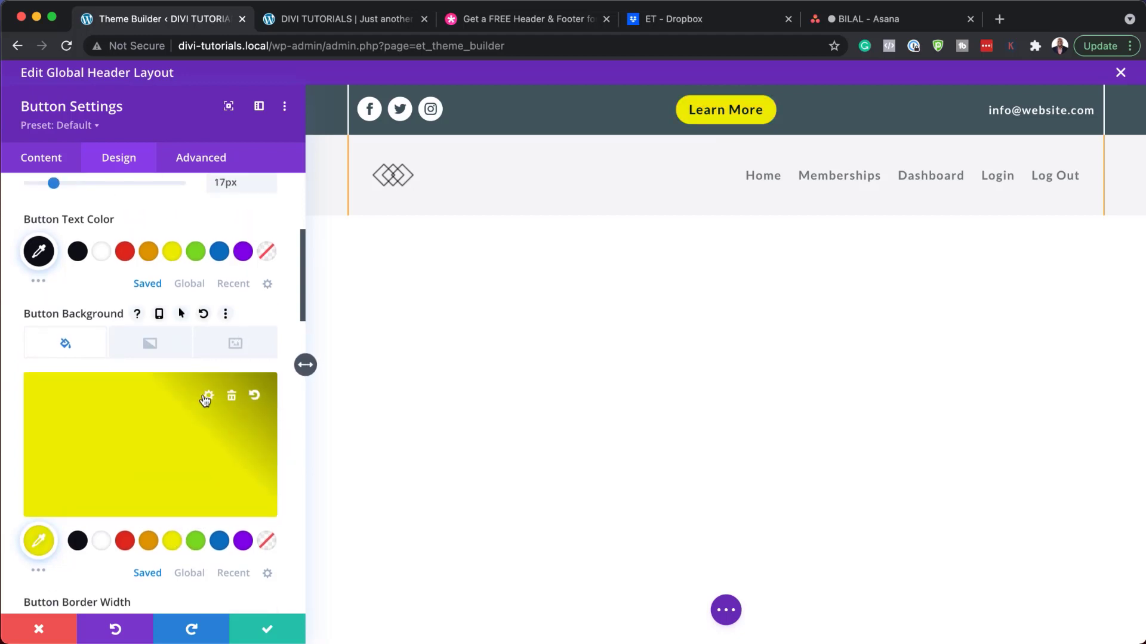
pyautogui.scroll(-10, 203, 400)
pyautogui.scroll(-5, 203, 399)
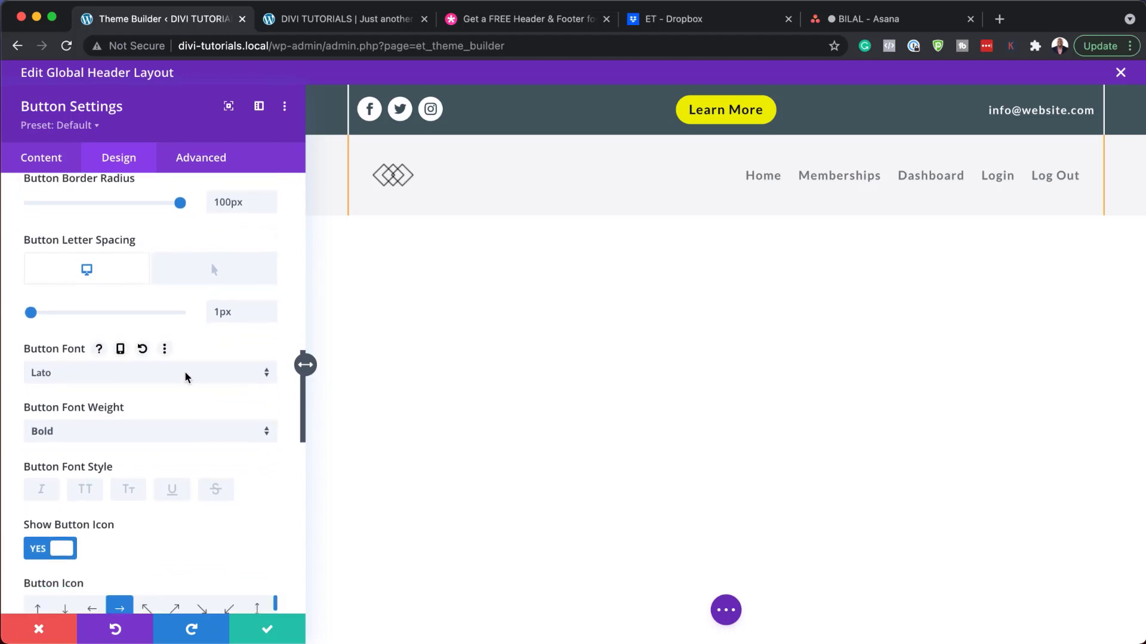
# Step: Set the button font to Montserrat and letter spacing to 0px, then discard all button changes
pyautogui.click(187, 377)
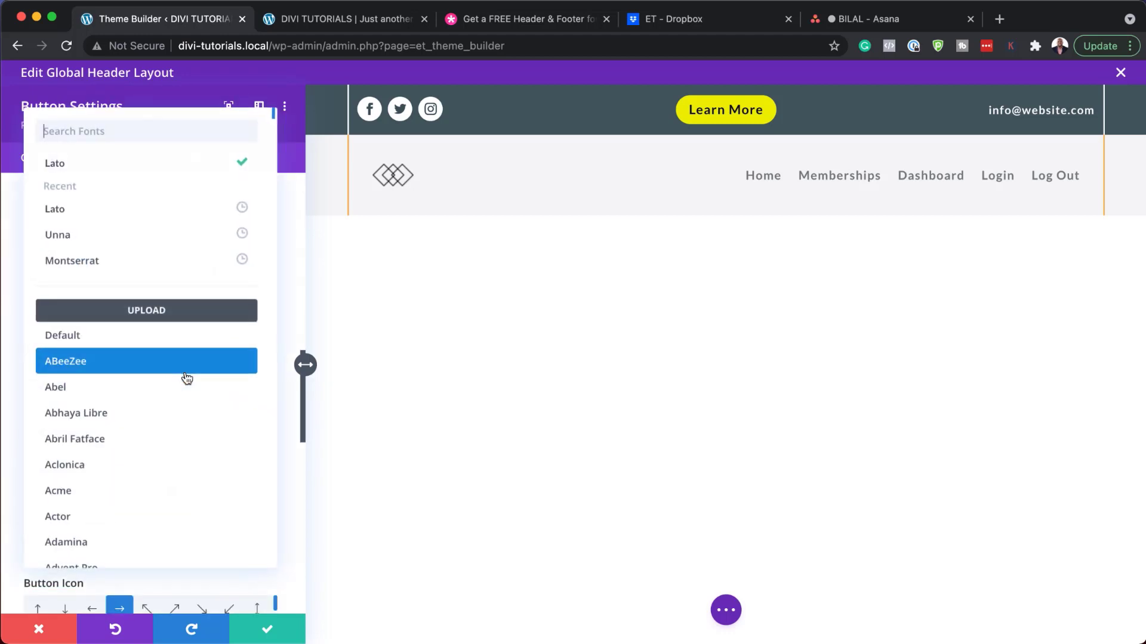
pyautogui.click(164, 262)
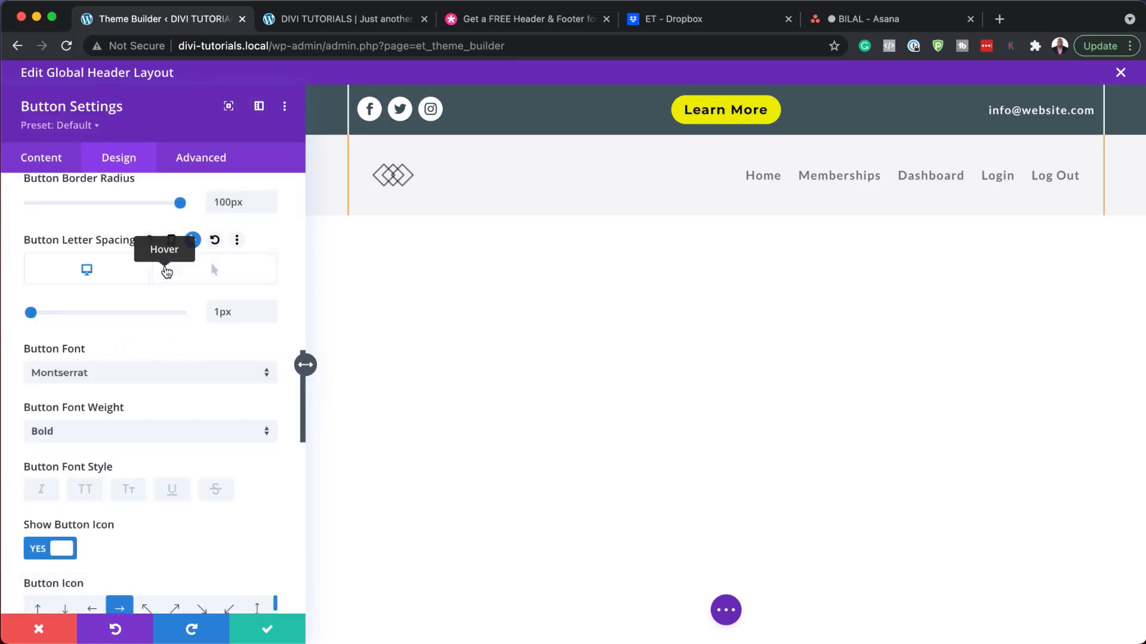
pyautogui.scroll(-2, 207, 511)
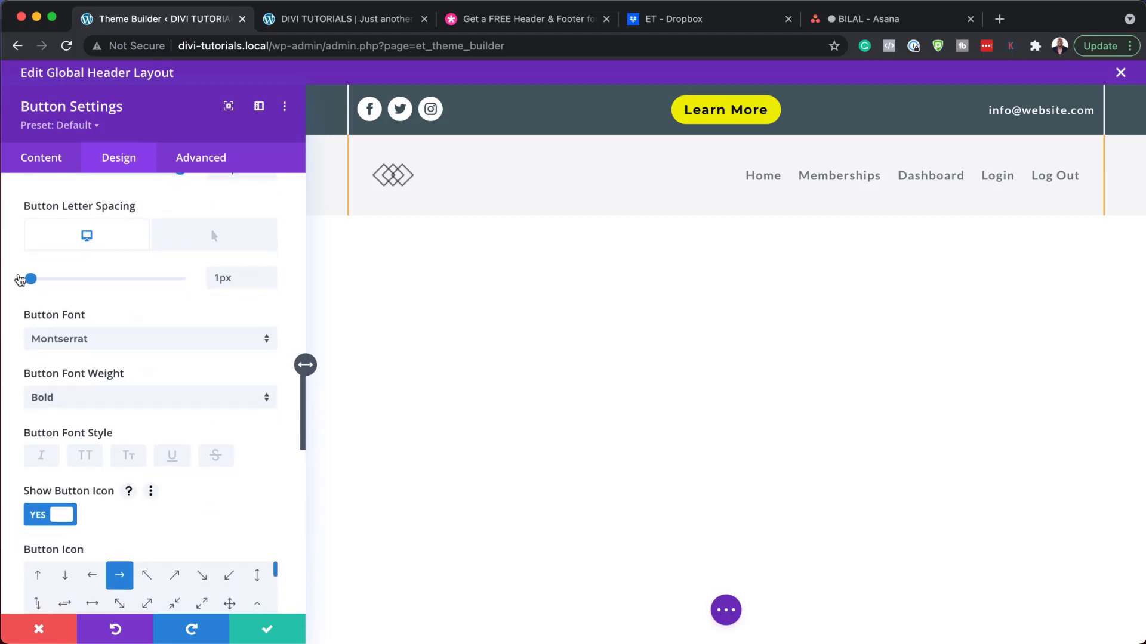
pyautogui.moveTo(31, 278); pyautogui.dragTo(2, 277)
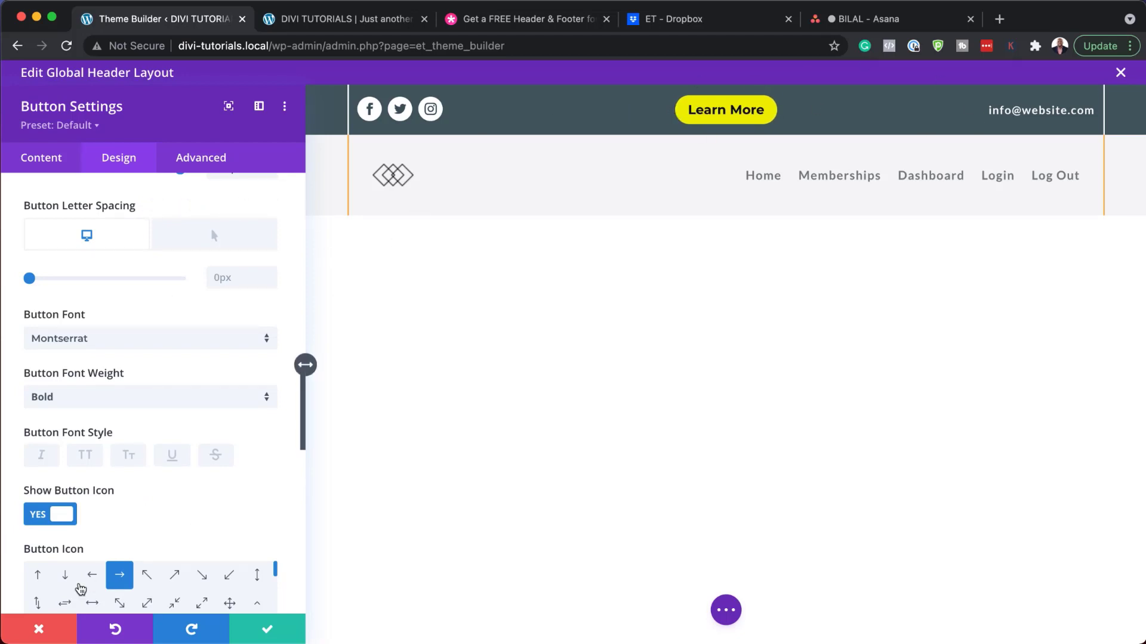
pyautogui.click(39, 629)
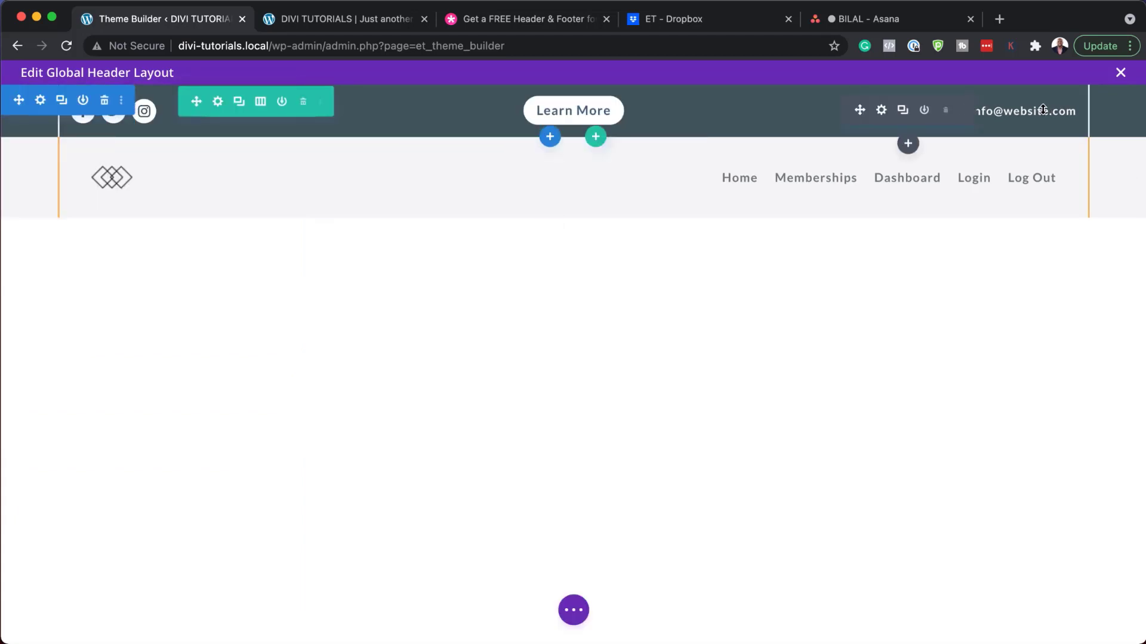
pyautogui.click(882, 111)
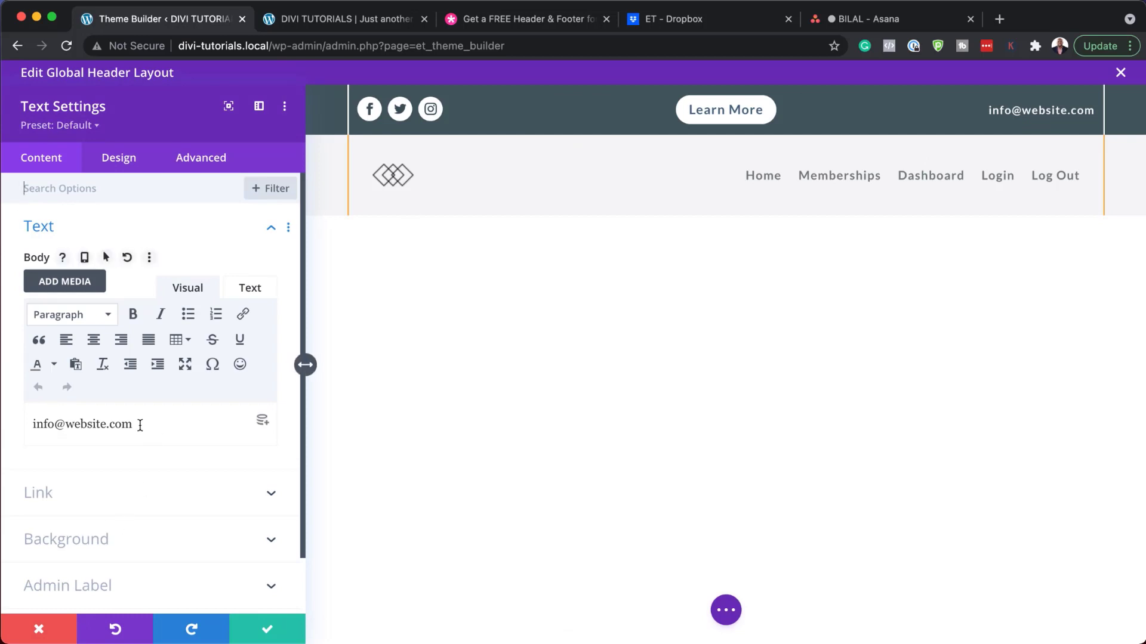
pyautogui.moveTo(141, 424); pyautogui.dragTo(24, 430)
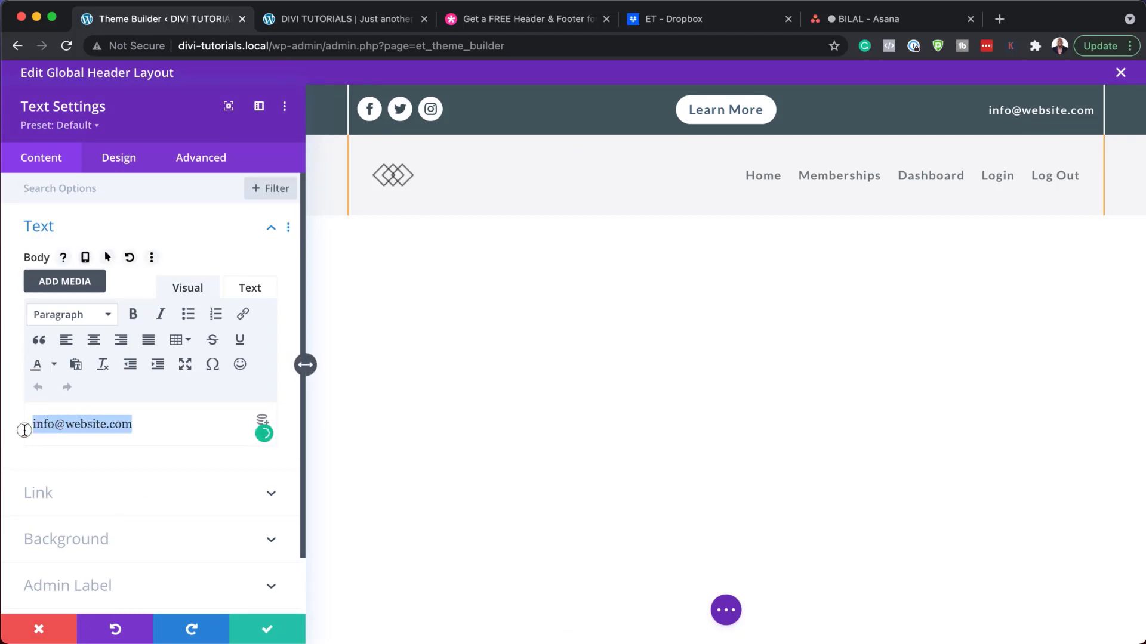
pyautogui.click(54, 426)
pyautogui.doubleClick(54, 426)
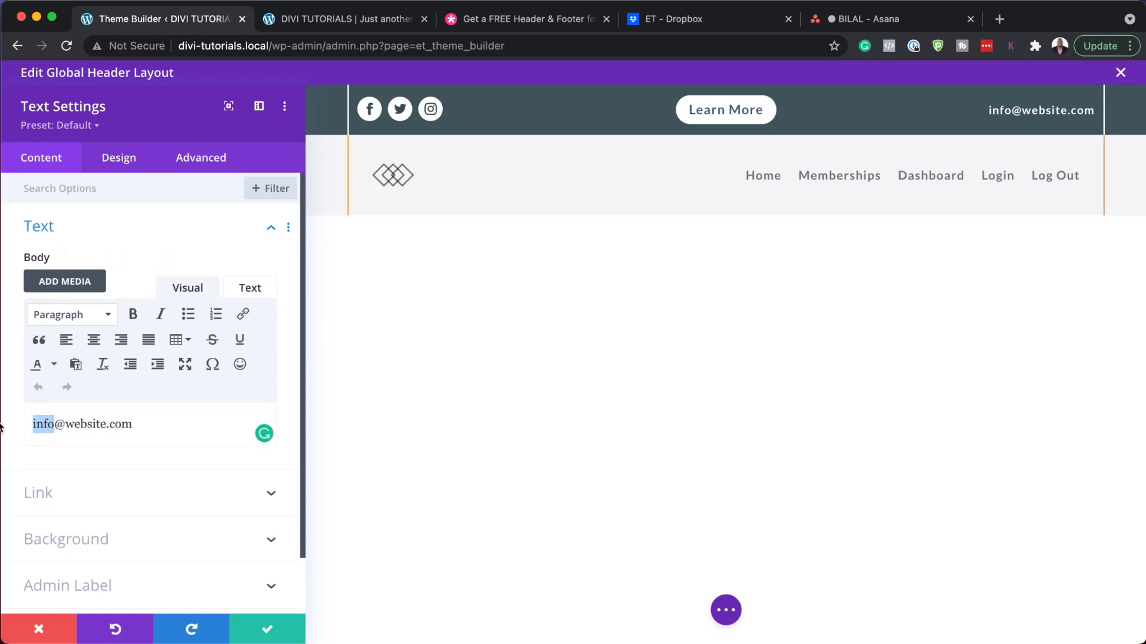
pyautogui.write('mak')
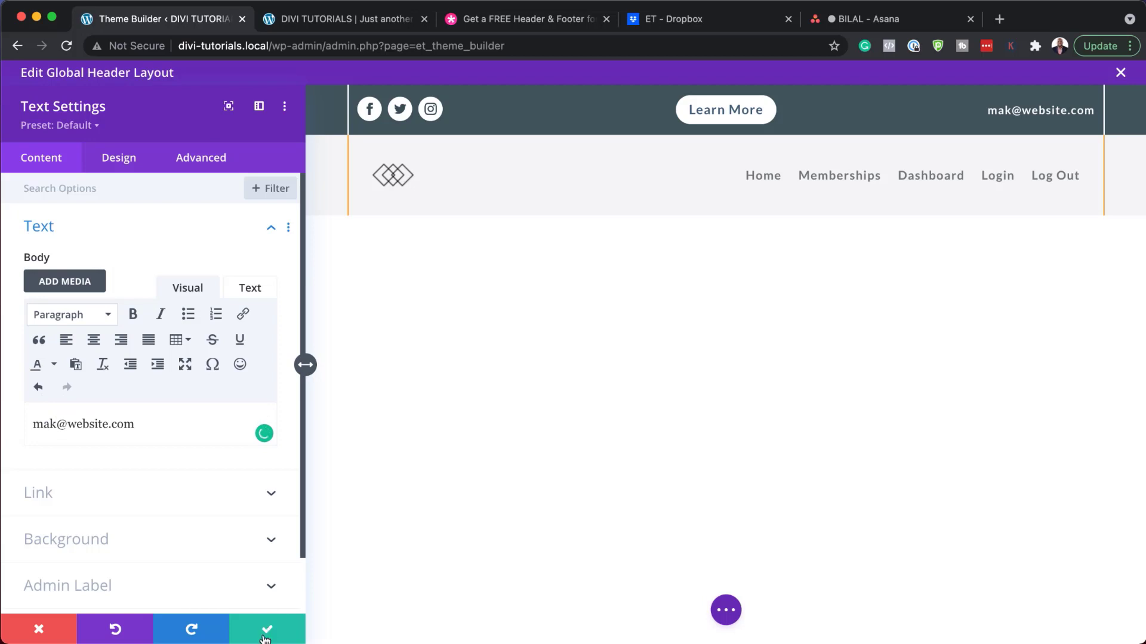
pyautogui.click(41, 633)
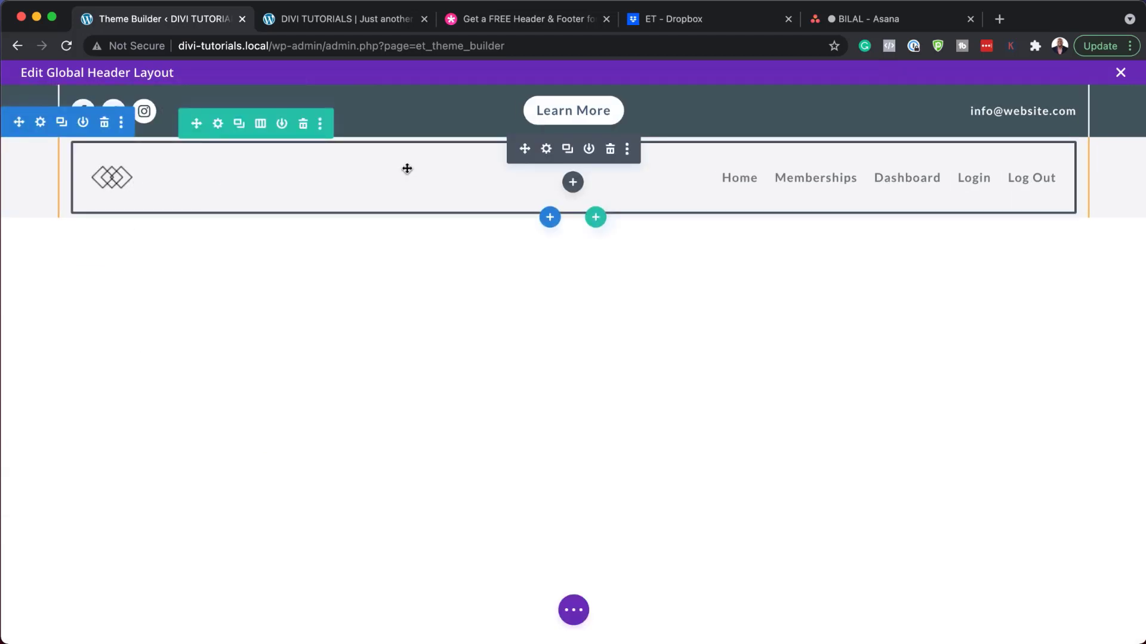
# Step: Open the navigation menu's settings and browse the logo image chooser without replacing the logo
pyautogui.click(546, 149)
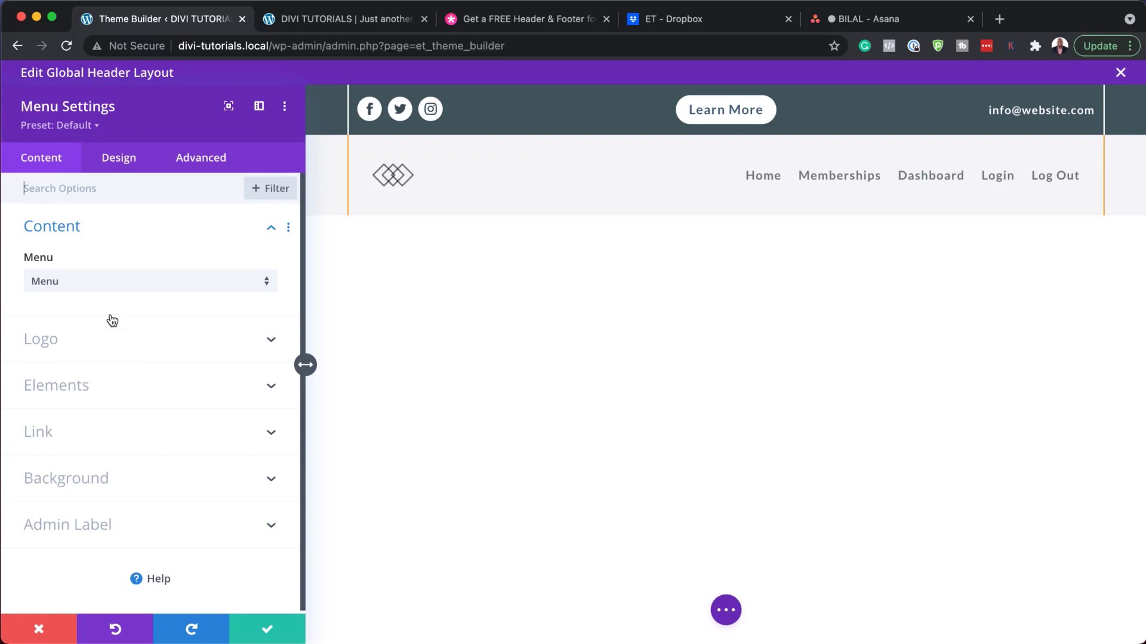
pyautogui.click(127, 339)
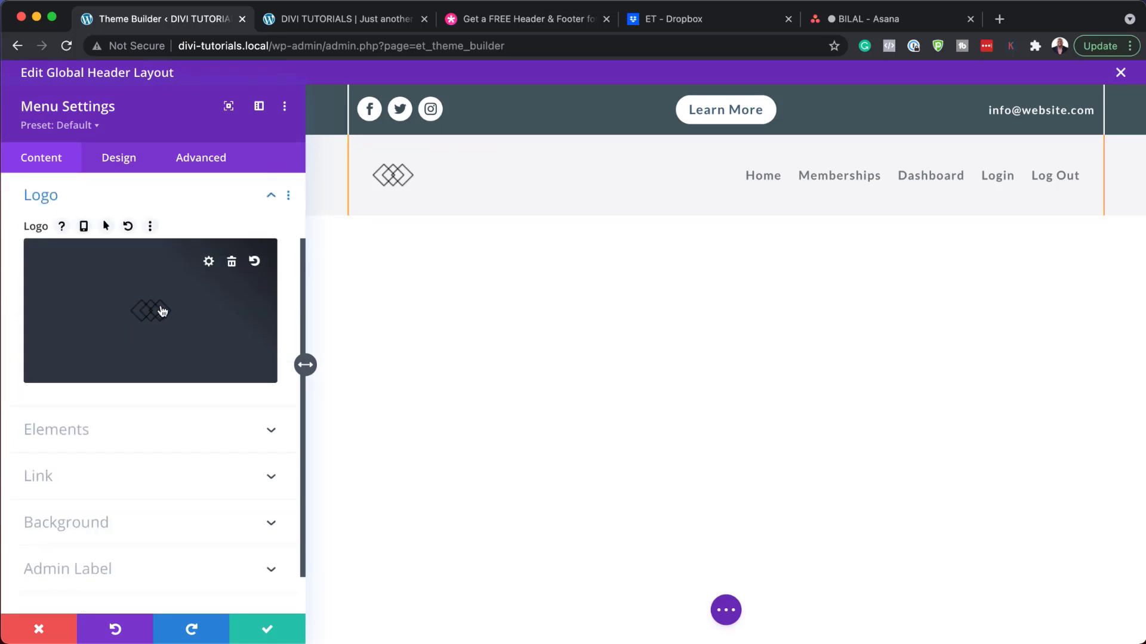
pyautogui.click(178, 318)
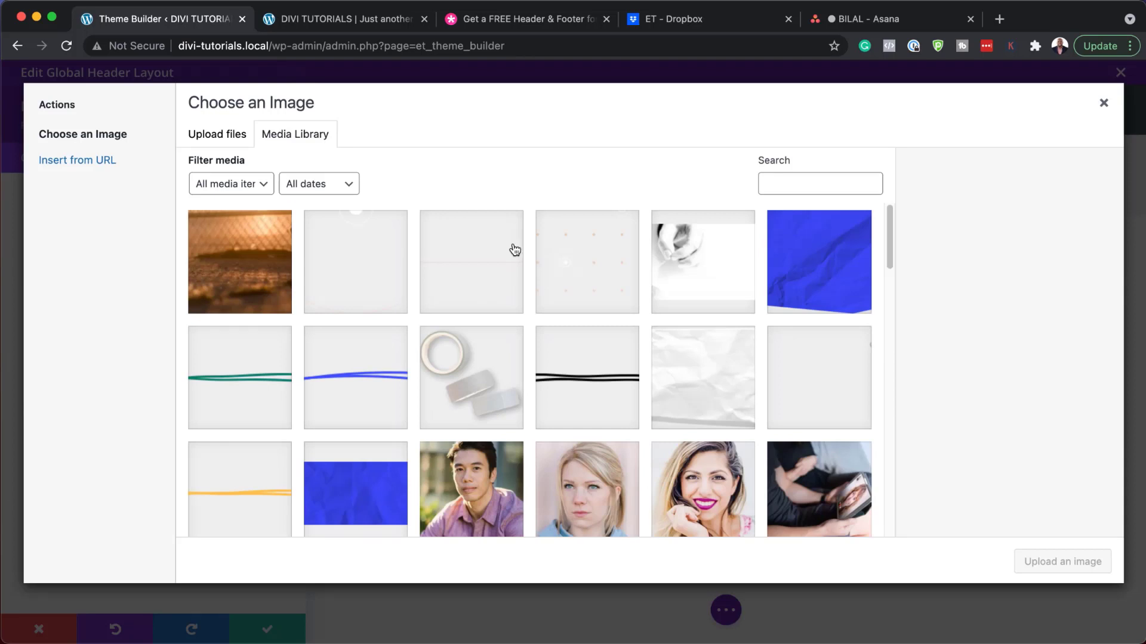
pyautogui.scroll(-3, 494, 335)
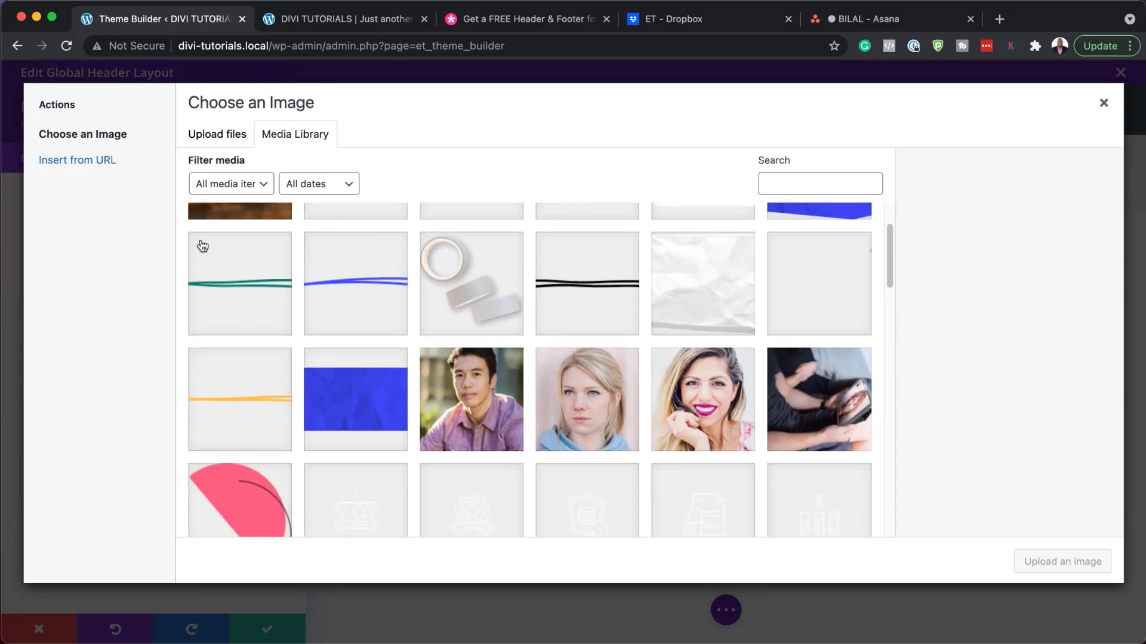
pyautogui.click(225, 136)
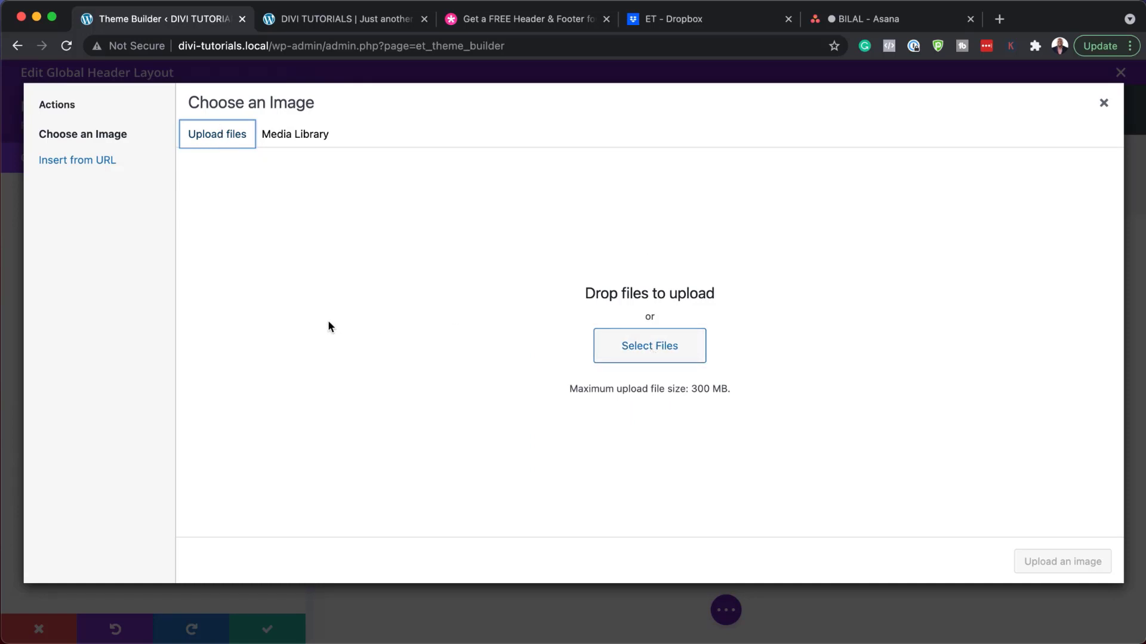
pyautogui.click(1103, 105)
pyautogui.moveTo(379, 175)
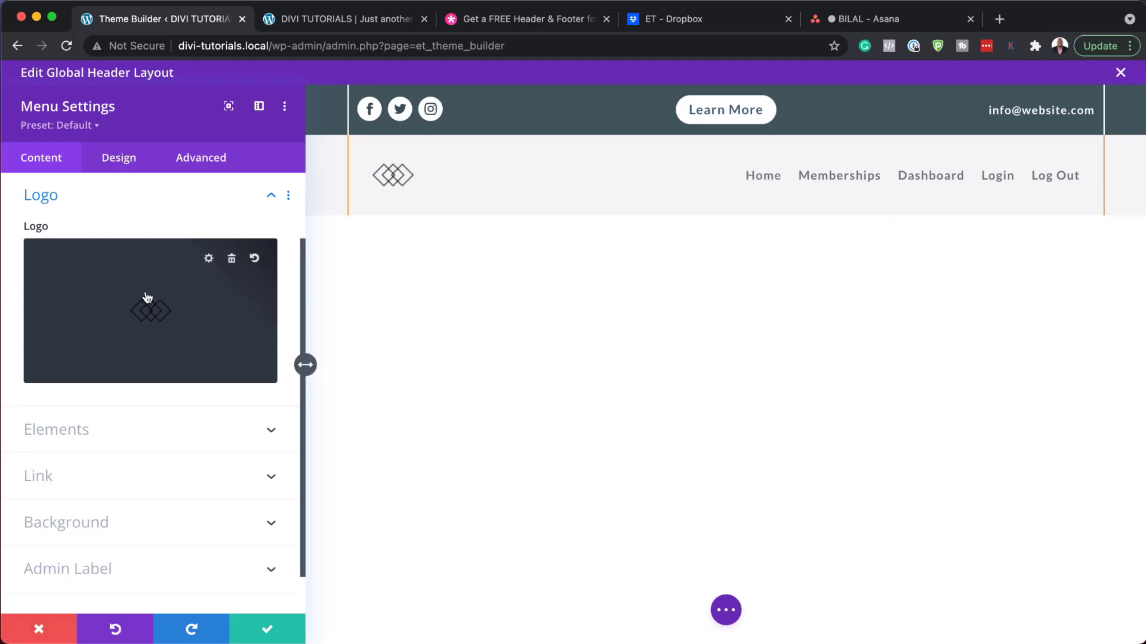
pyautogui.scroll(-1, 169, 366)
pyautogui.click(130, 160)
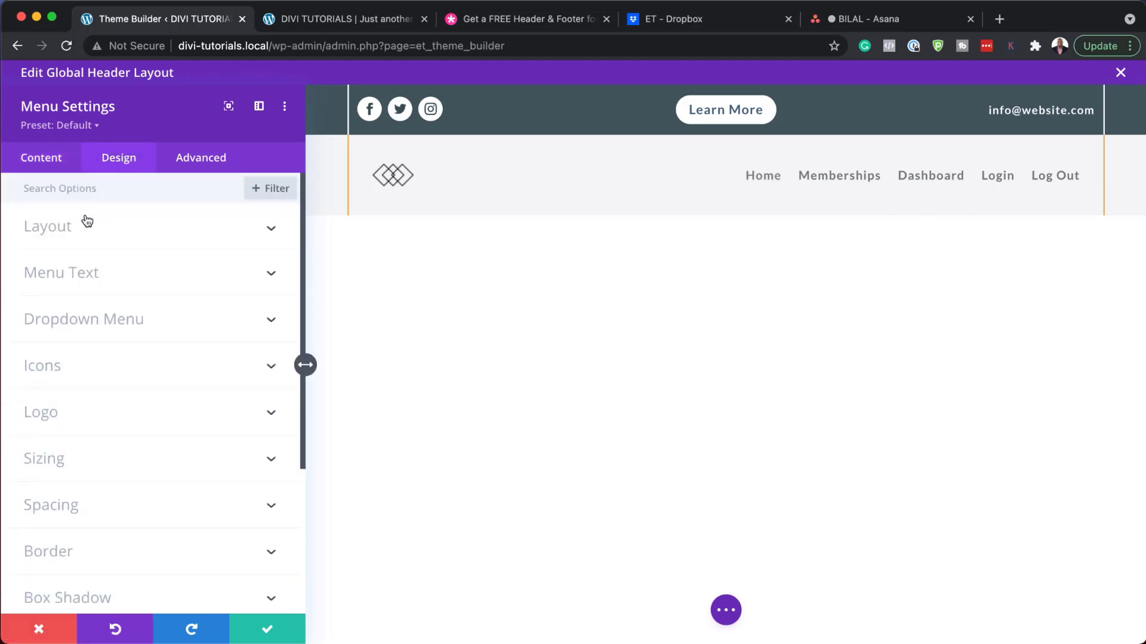
# Step: Try Montserrat Semi Bold black menu text with a red active link, then discard the changes
pyautogui.click(55, 278)
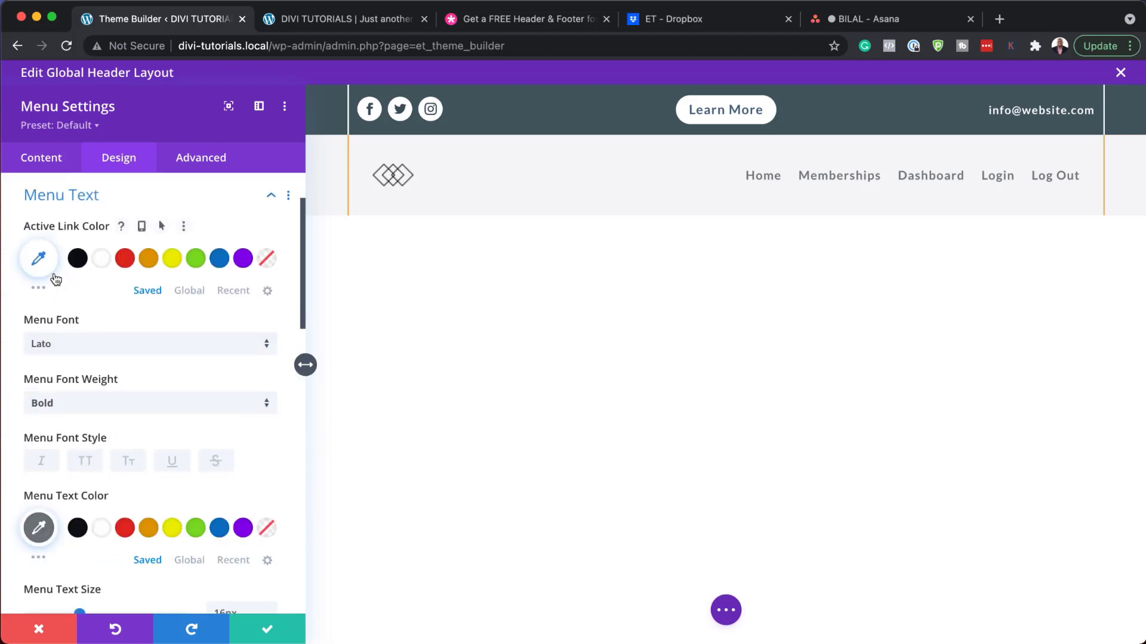
pyautogui.click(73, 346)
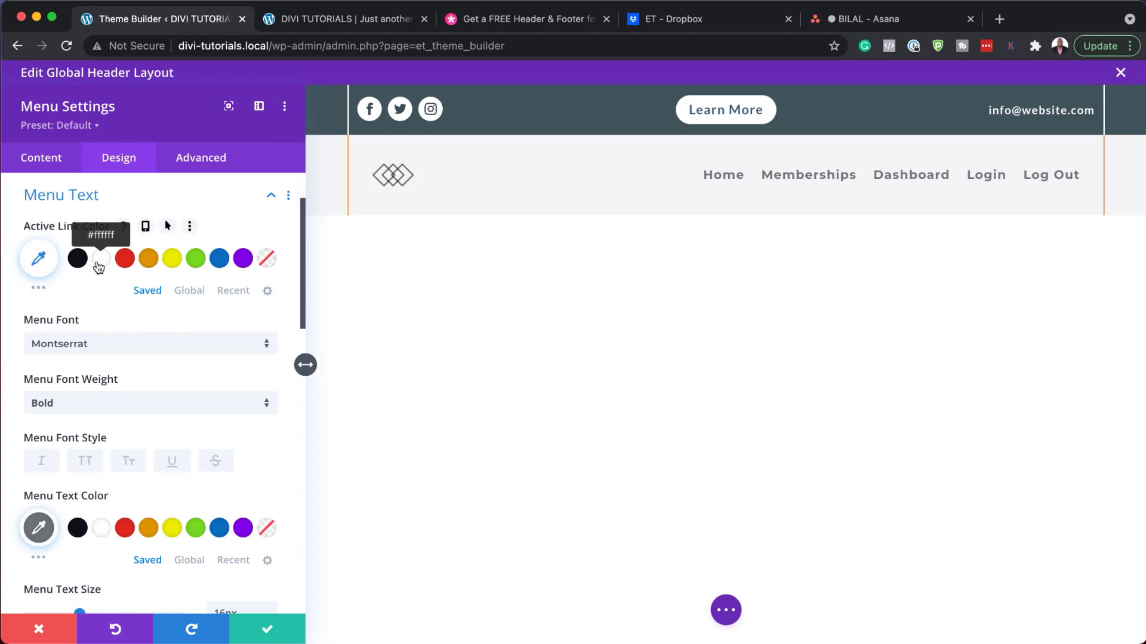
pyautogui.click(122, 410)
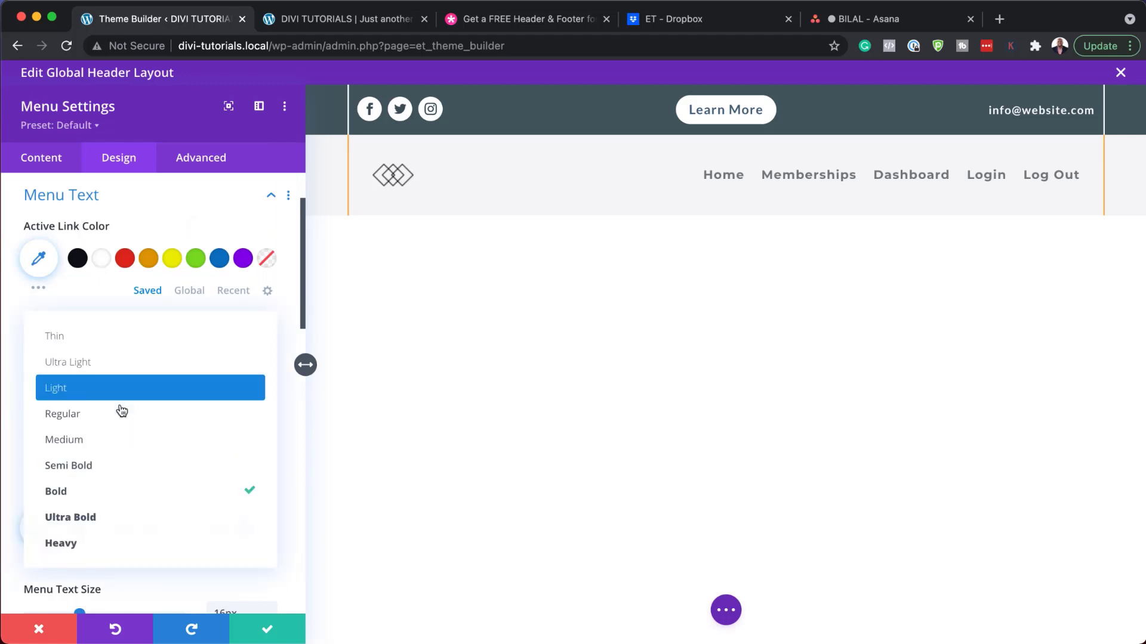
pyautogui.click(116, 465)
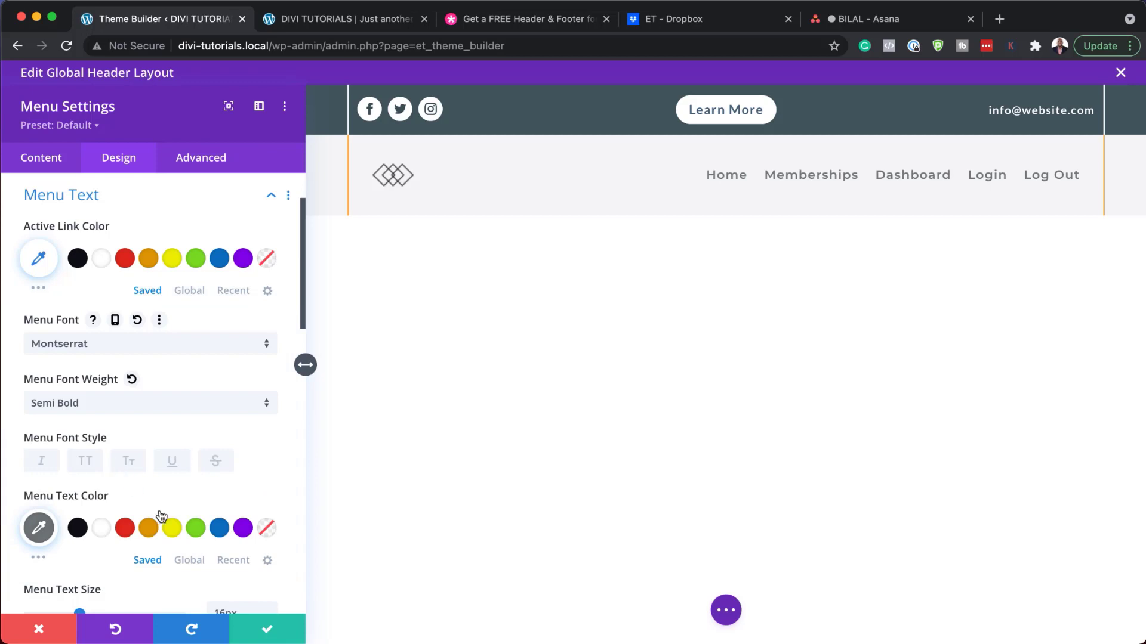
pyautogui.scroll(-1, 160, 512)
pyautogui.click(76, 499)
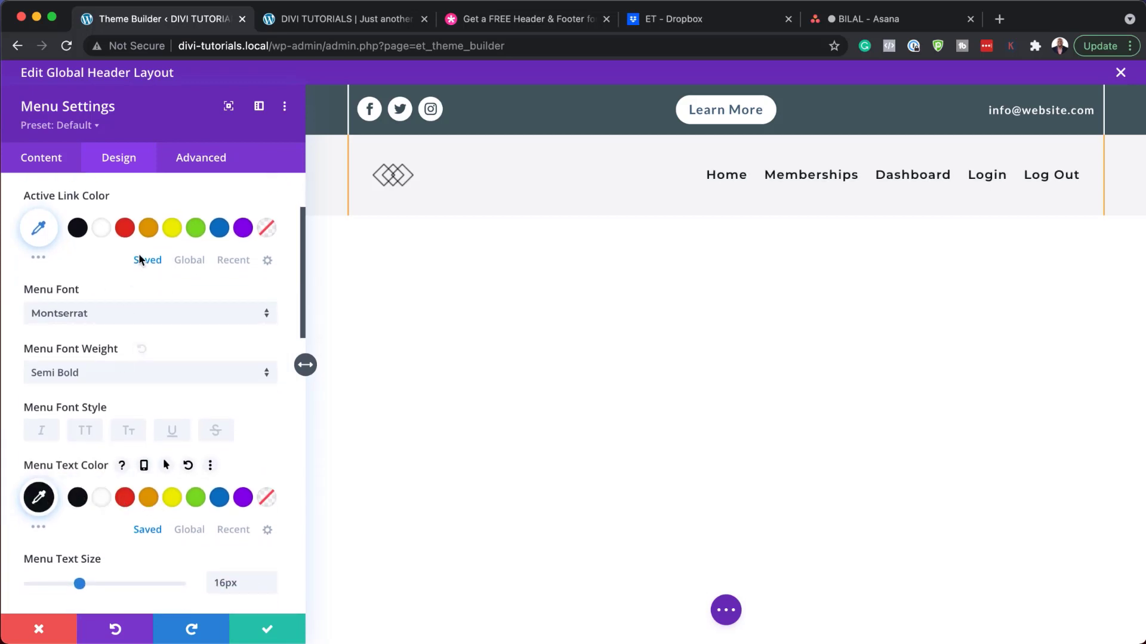
pyautogui.click(126, 229)
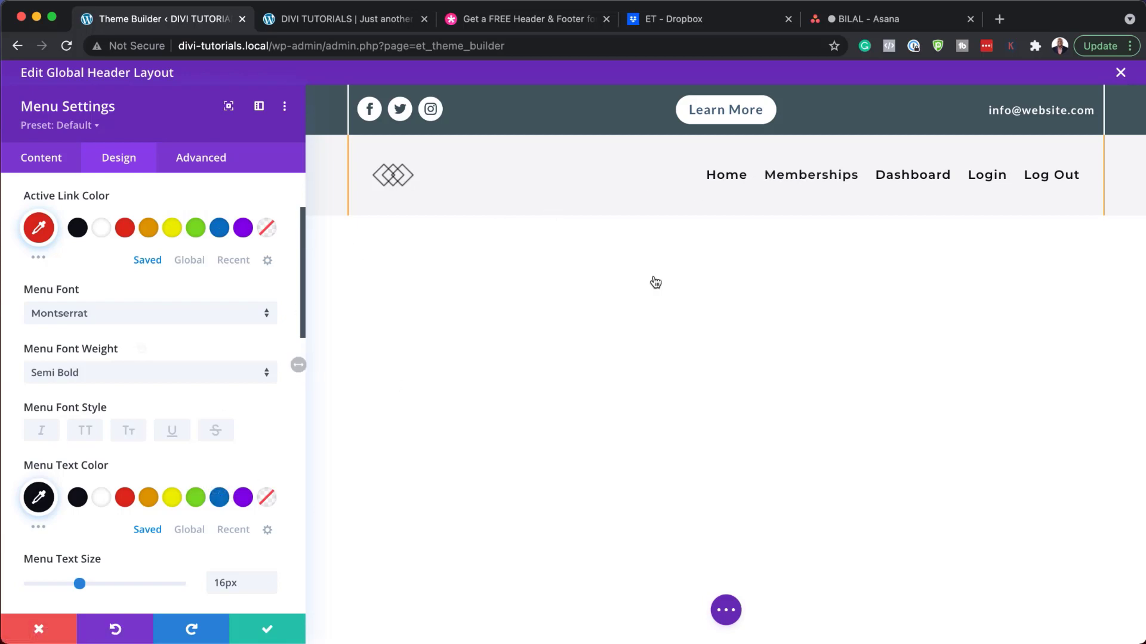
pyautogui.scroll(-10, 153, 378)
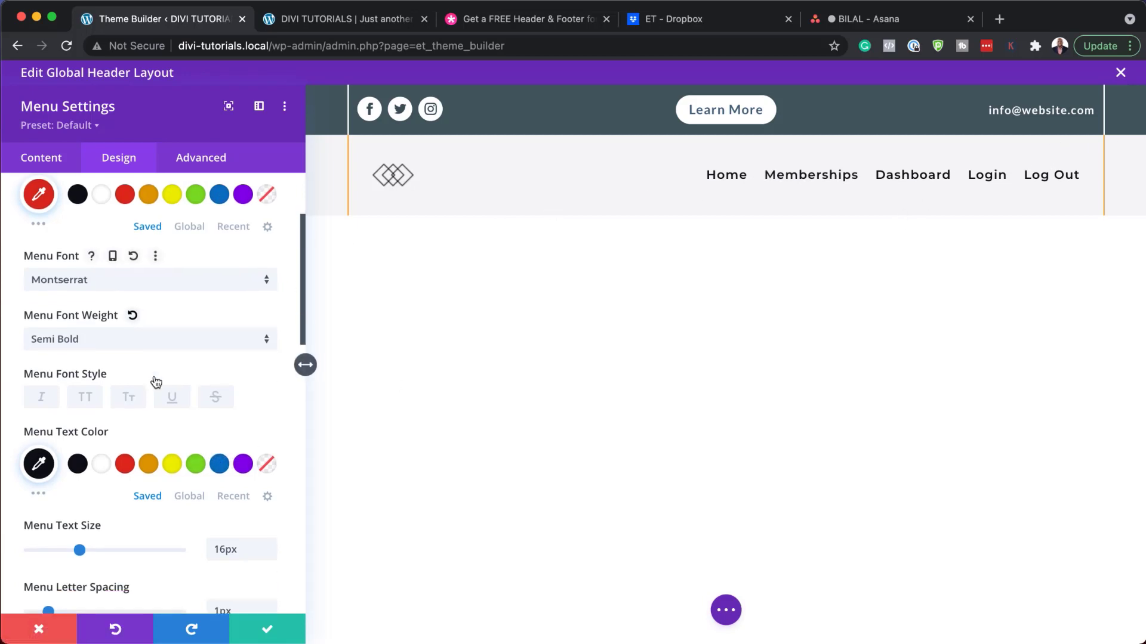
pyautogui.click(46, 632)
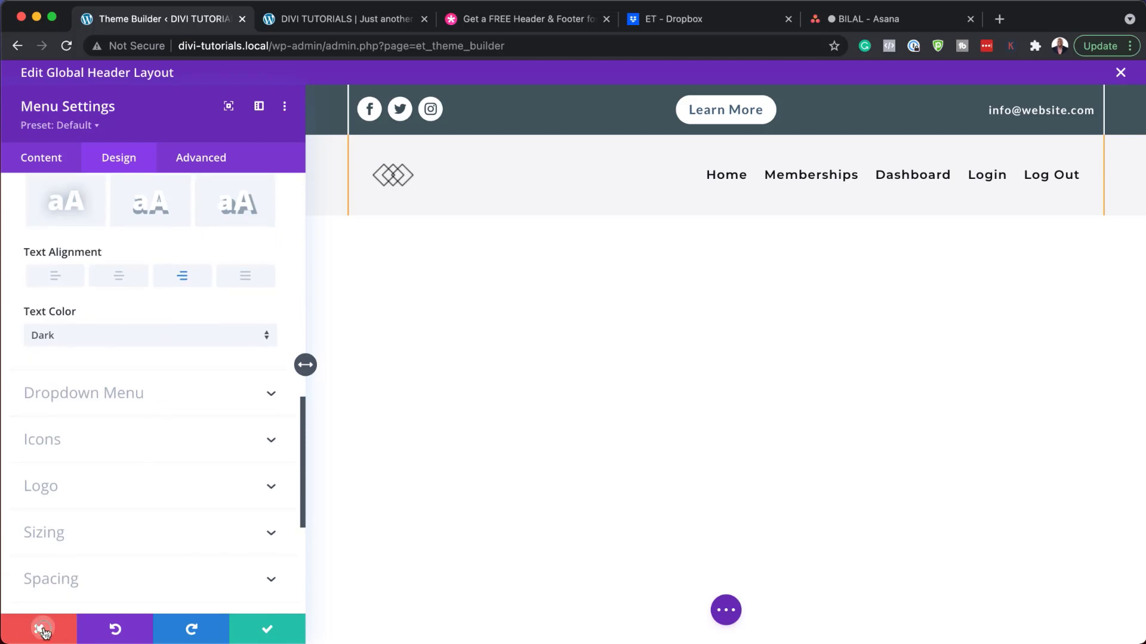
pyautogui.moveTo(145, 155)
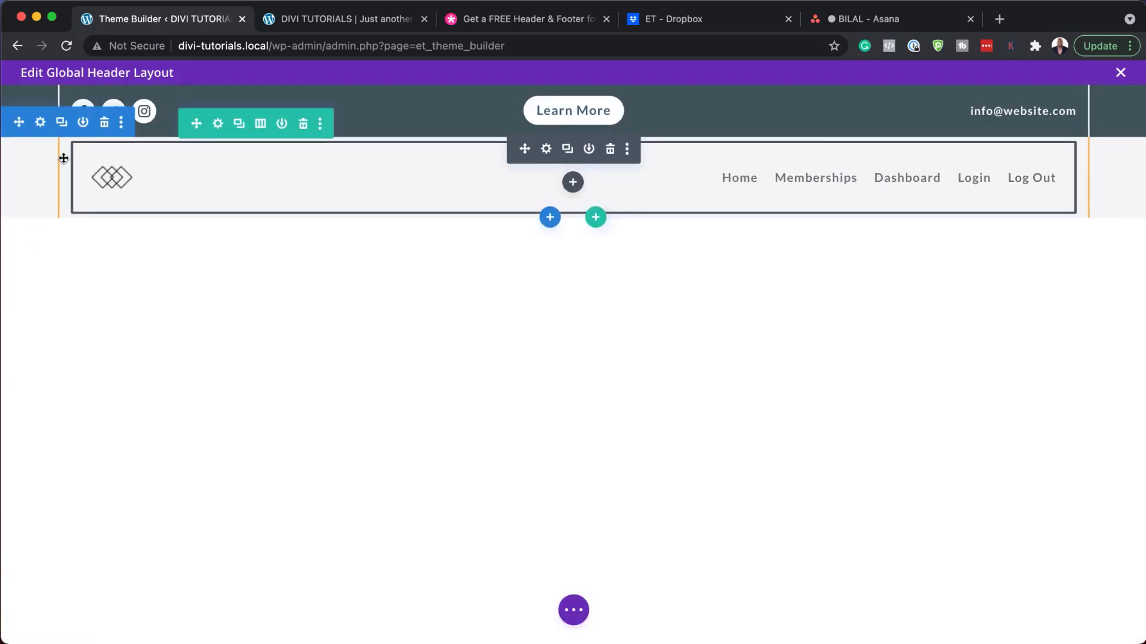
# Step: Change the menu section's background colour from light grey #cecece to dark grey #686868
pyautogui.click(41, 123)
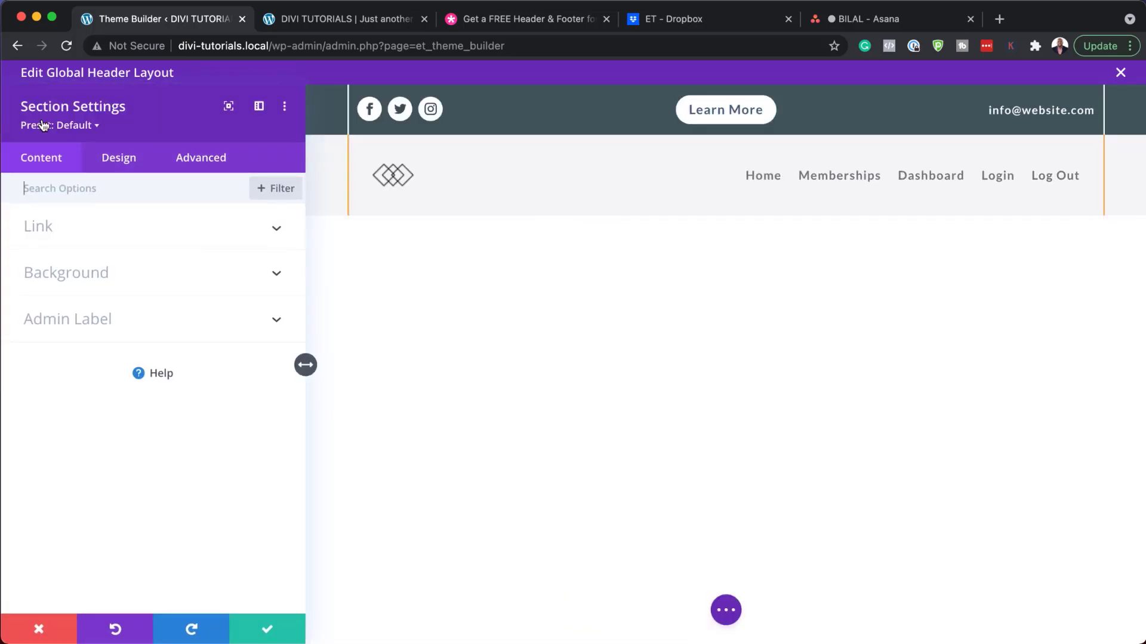
pyautogui.click(70, 281)
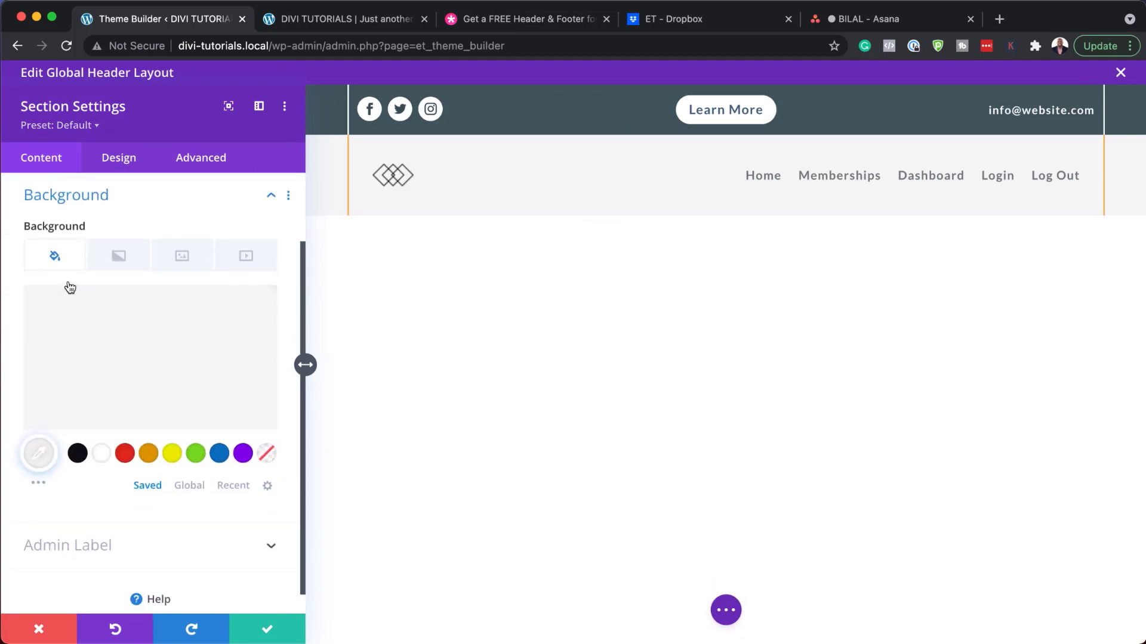
pyautogui.click(113, 371)
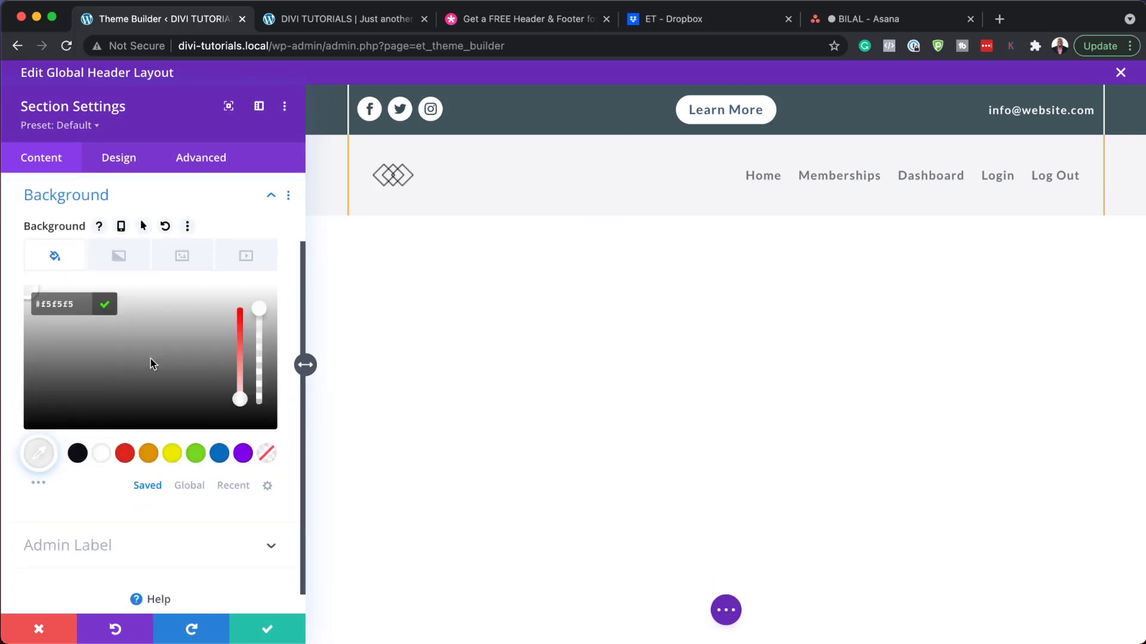
pyautogui.click(188, 337)
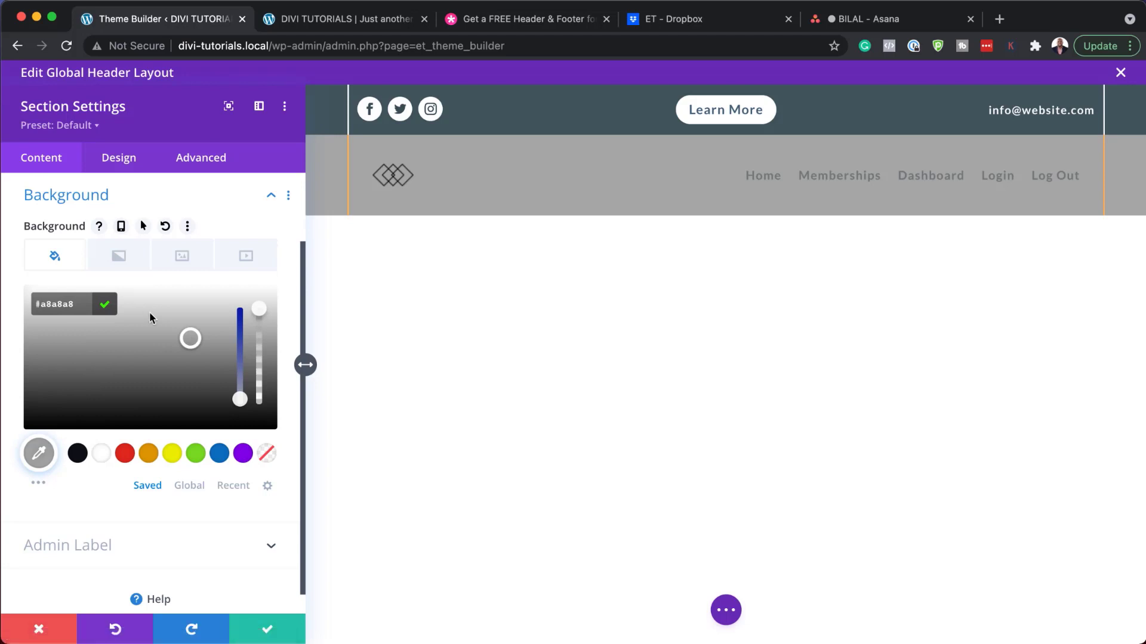
pyautogui.click(151, 316)
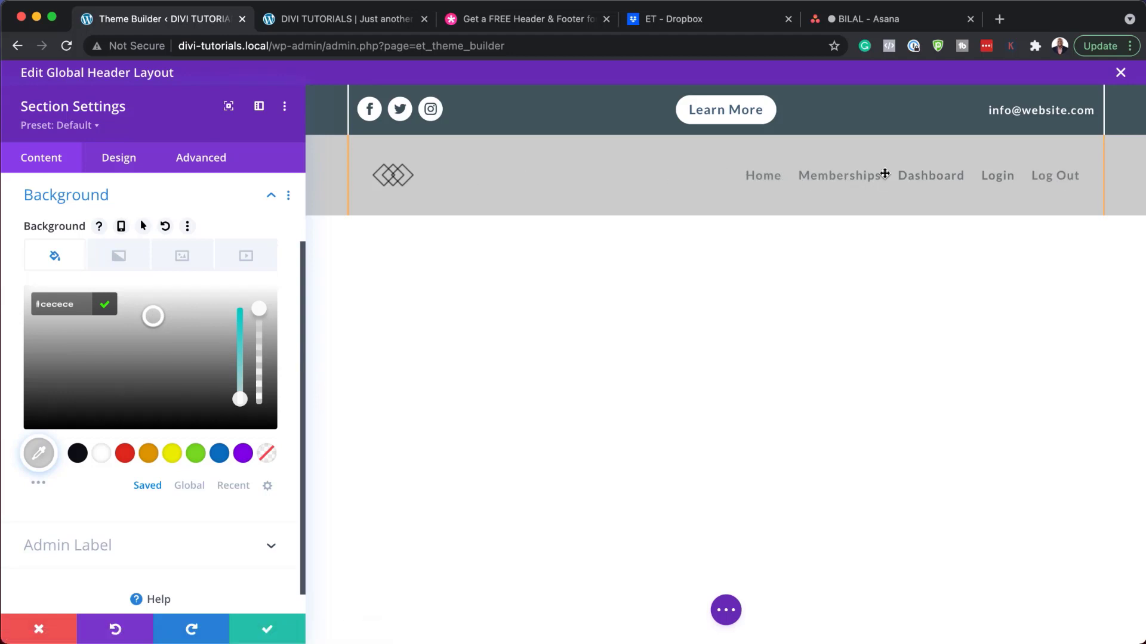
pyautogui.click(170, 351)
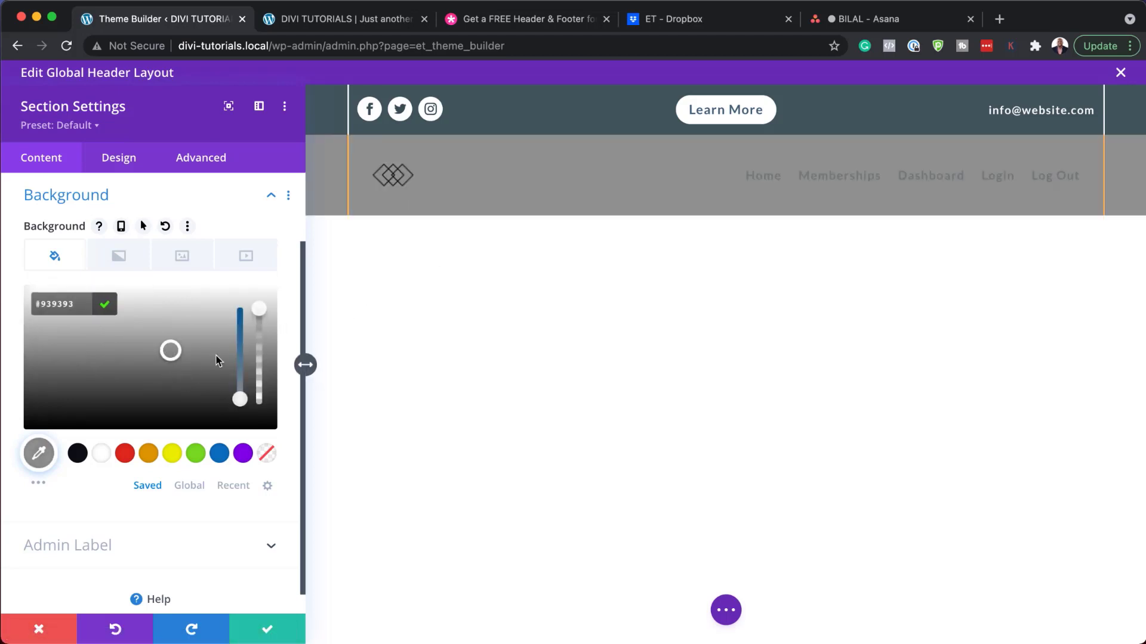
pyautogui.click(191, 374)
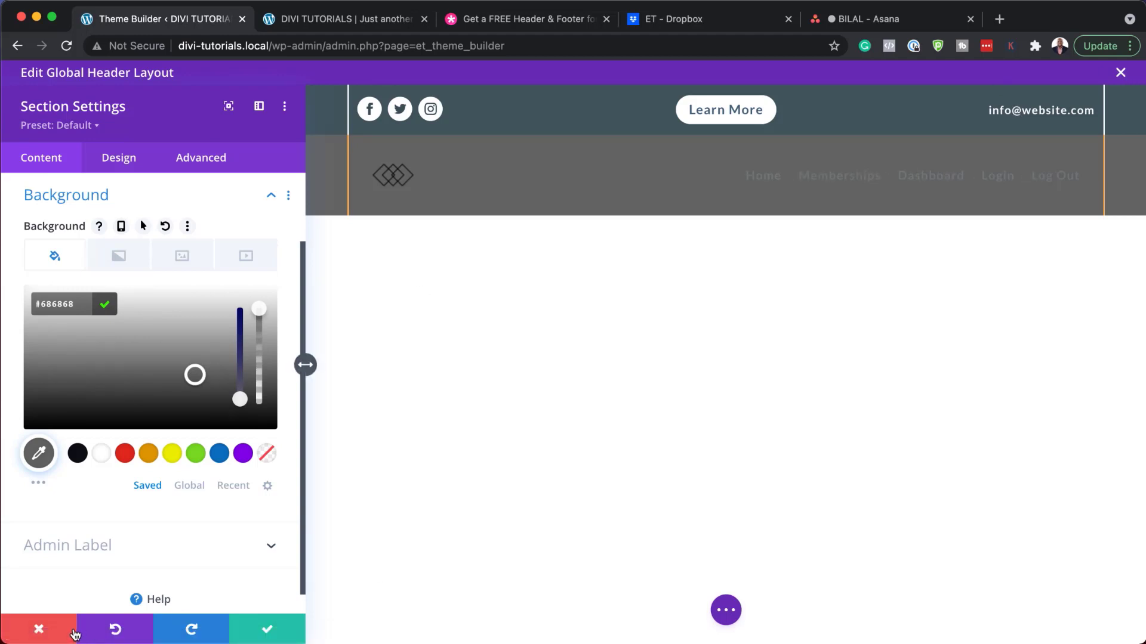
# Step: Discard the section colour edits, Discard & Exit the header layout, and start editing Global Footer
pyautogui.click(74, 631)
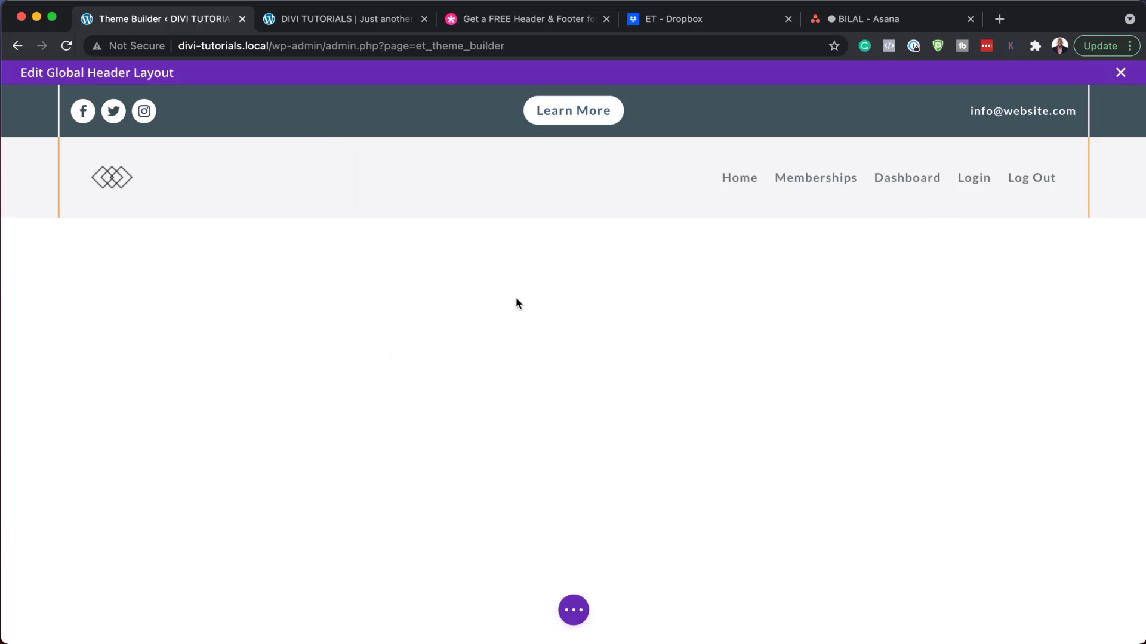
pyautogui.click(1120, 72)
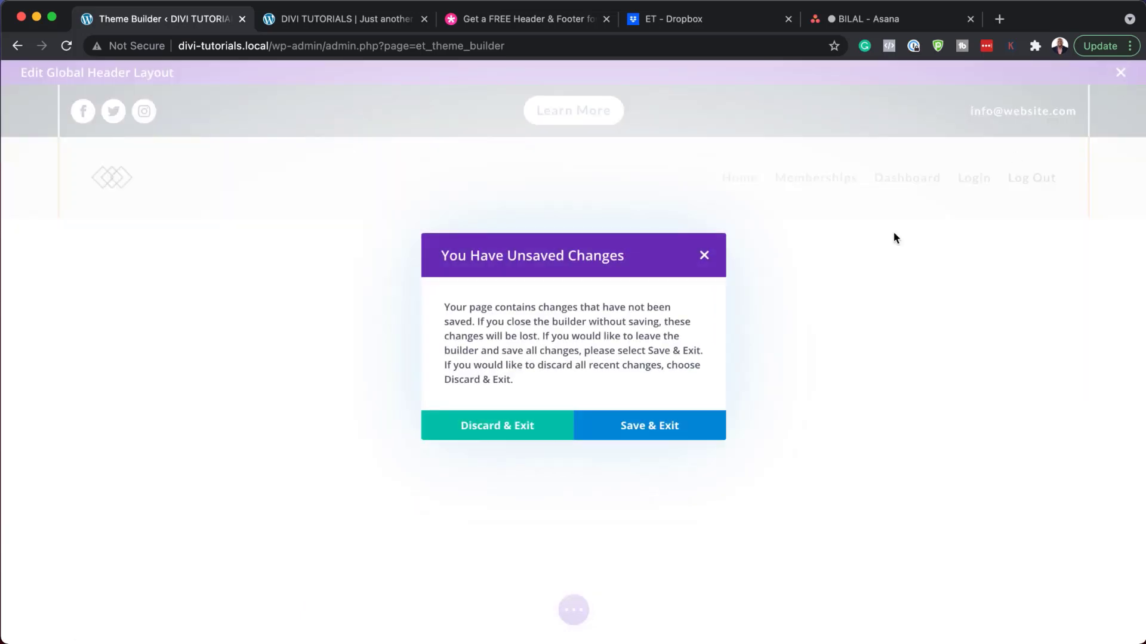
pyautogui.click(501, 431)
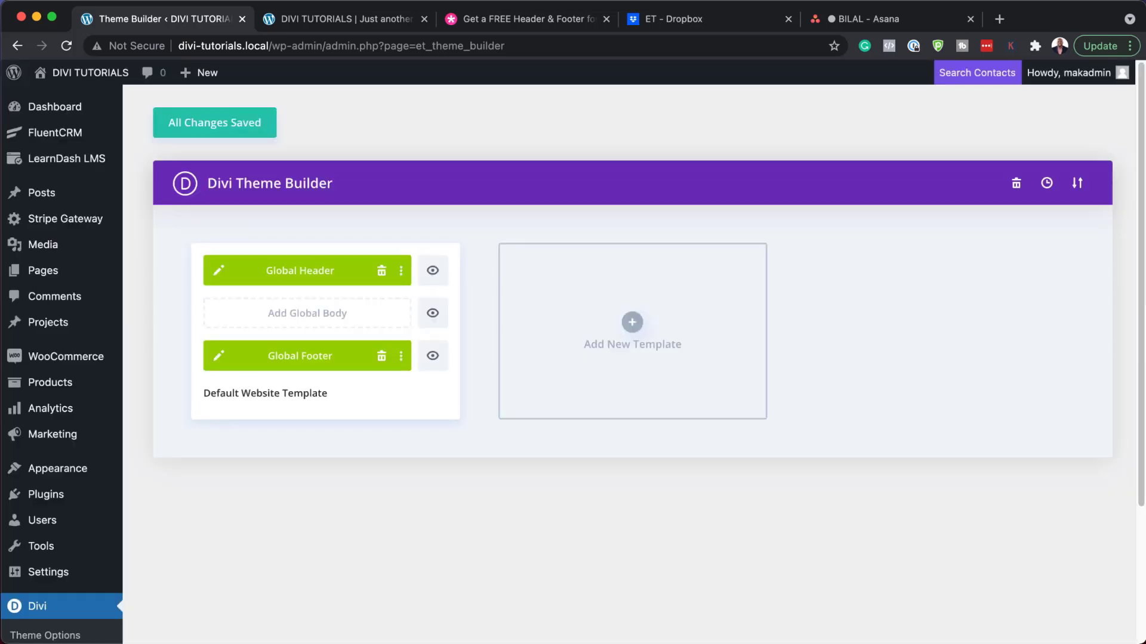
pyautogui.click(219, 357)
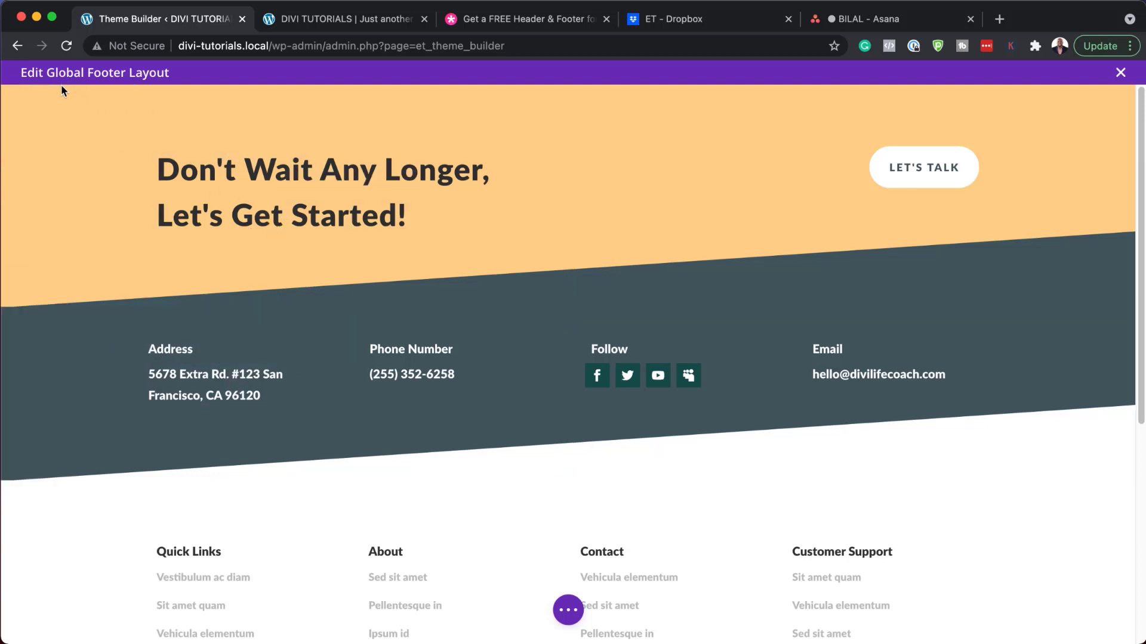
pyautogui.moveTo(47, 107)
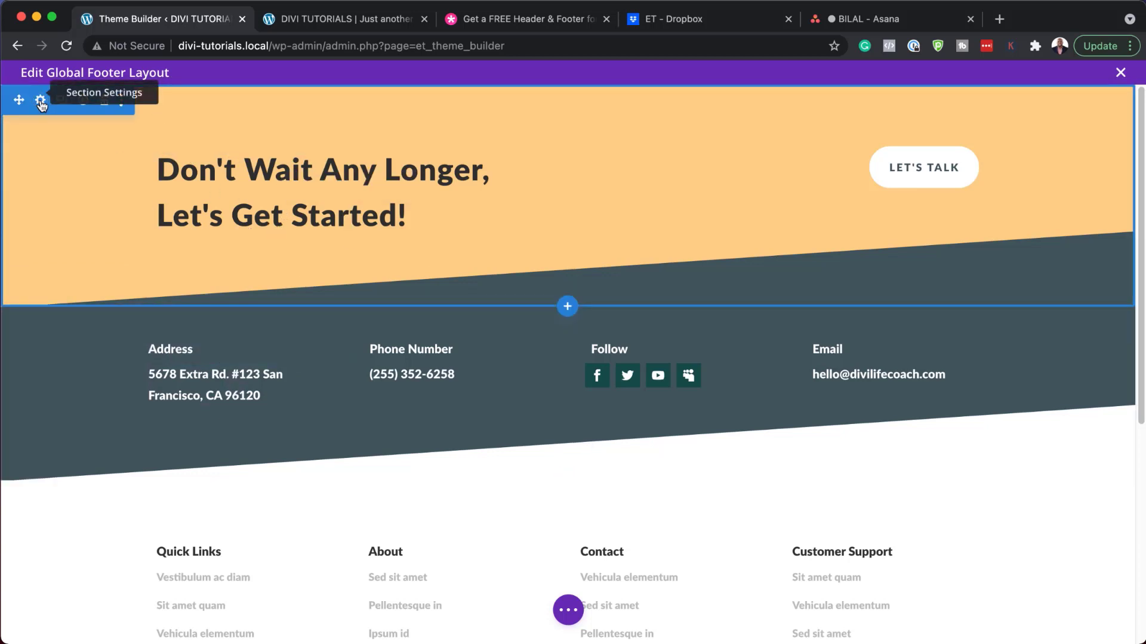
pyautogui.click(40, 101)
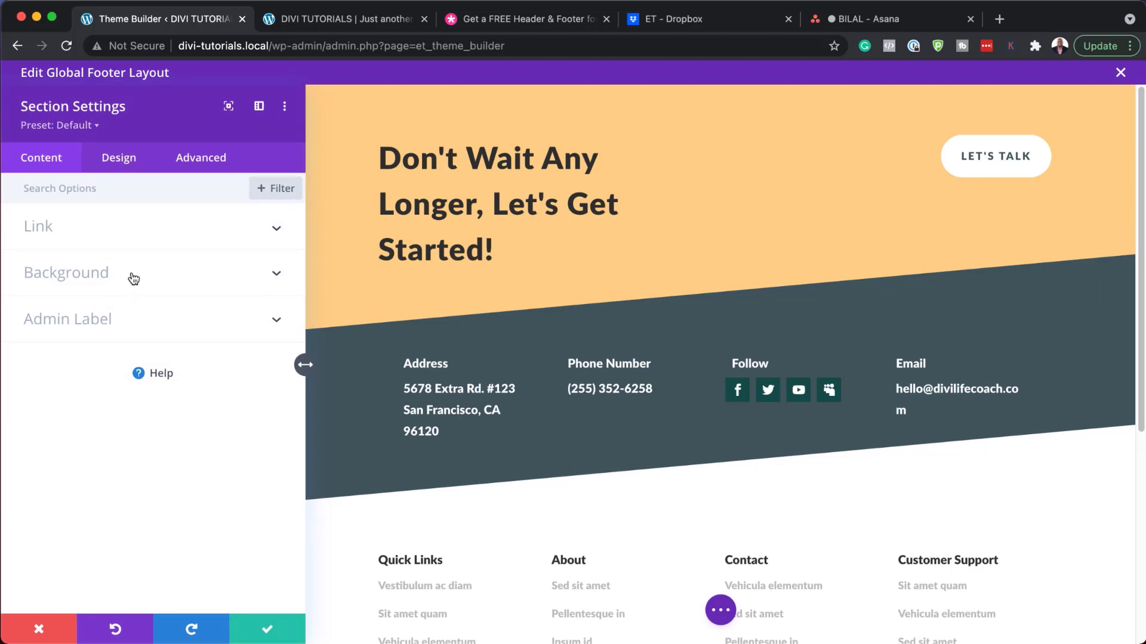
pyautogui.click(134, 279)
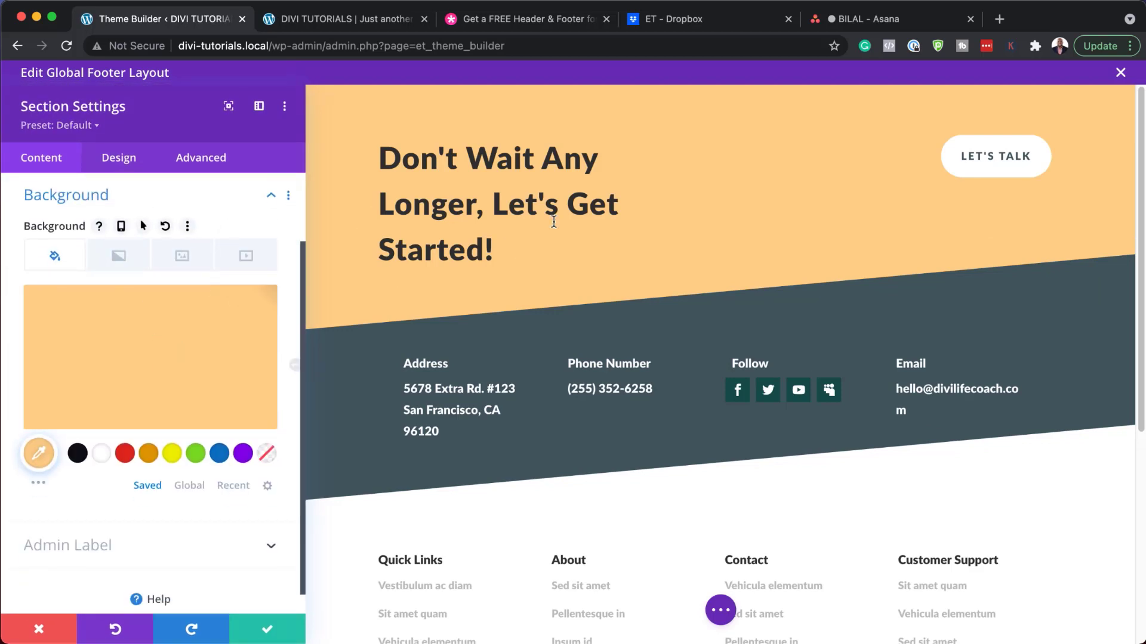
pyautogui.click(219, 454)
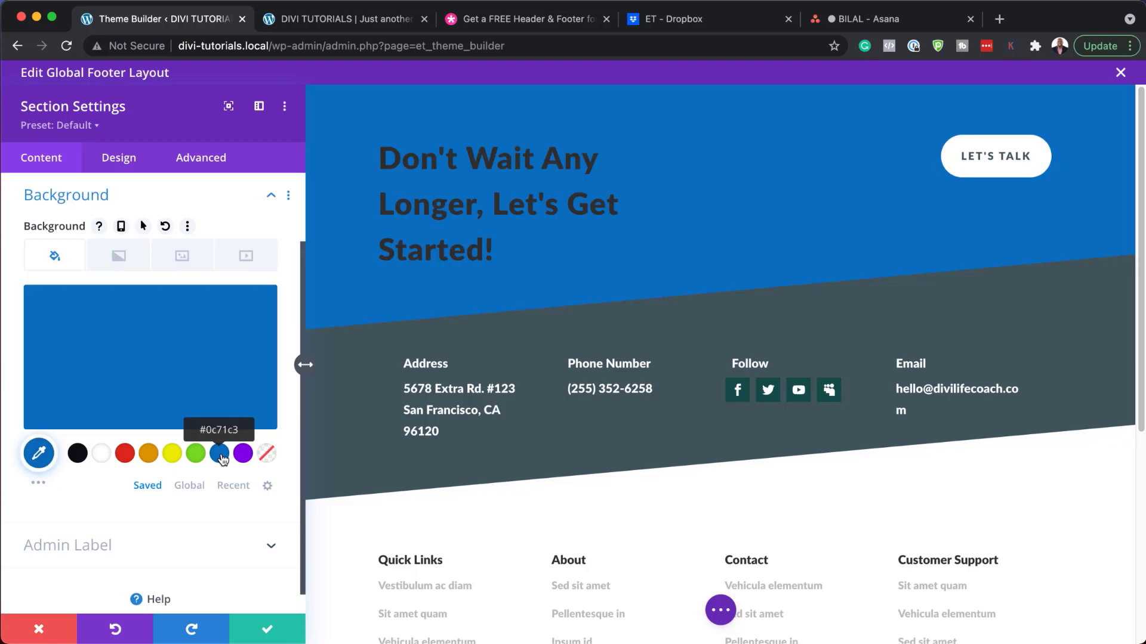
pyautogui.click(173, 457)
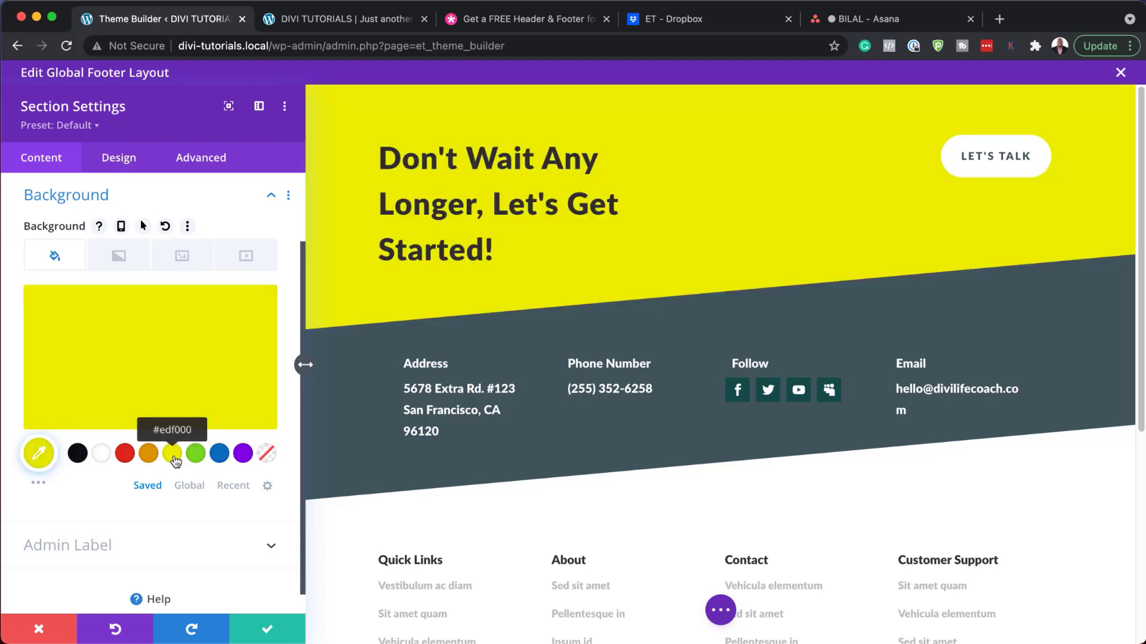
pyautogui.click(196, 456)
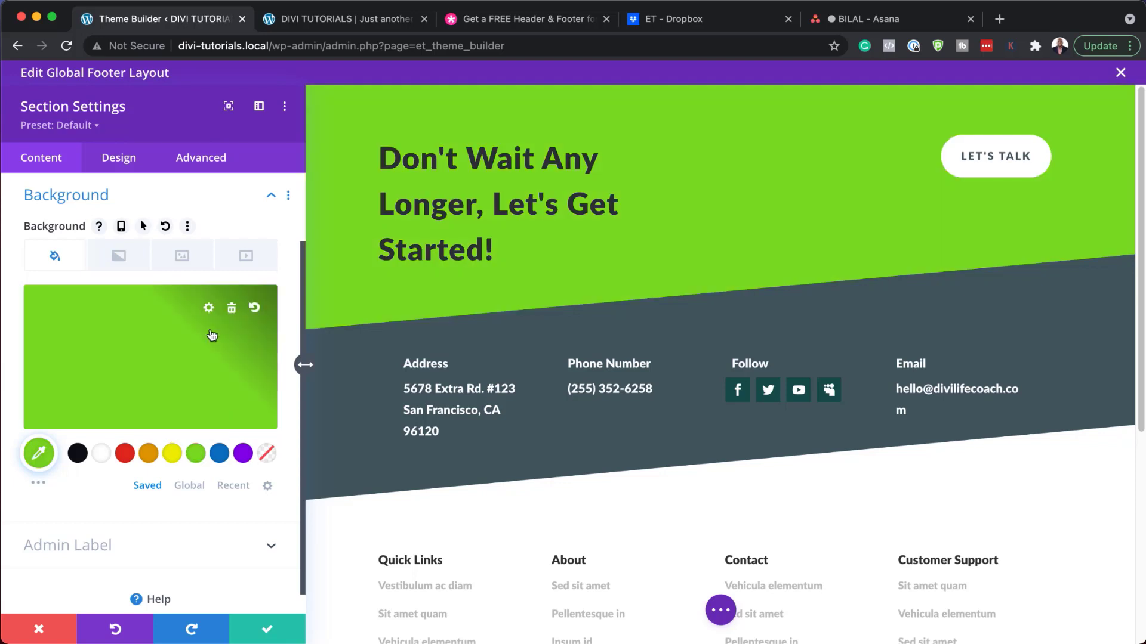
pyautogui.click(112, 162)
pyautogui.click(87, 278)
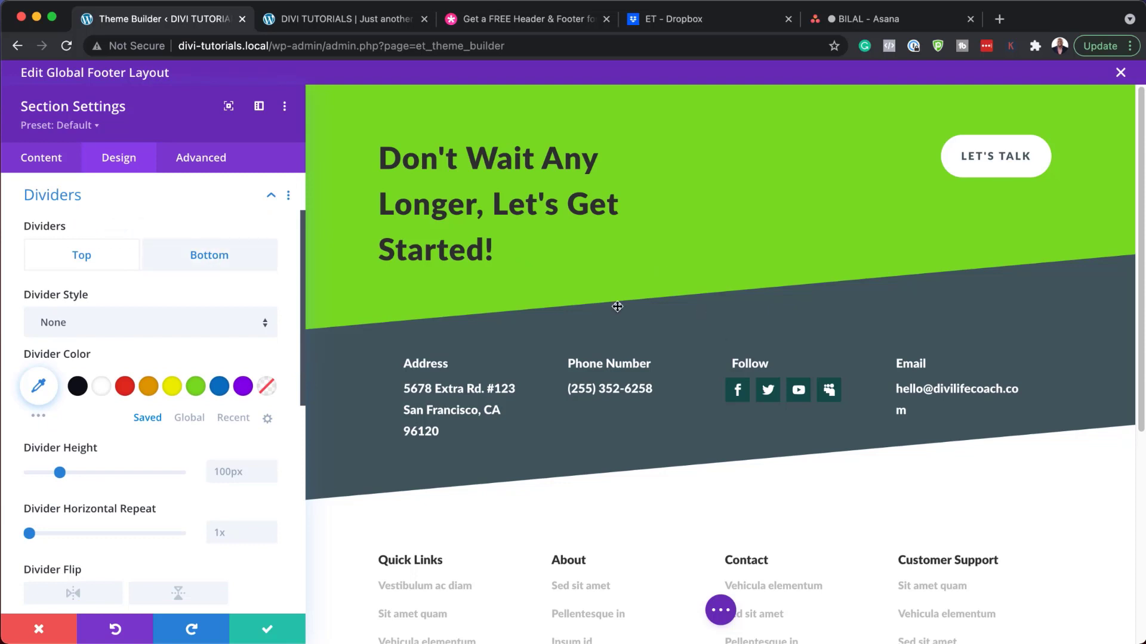
pyautogui.click(225, 265)
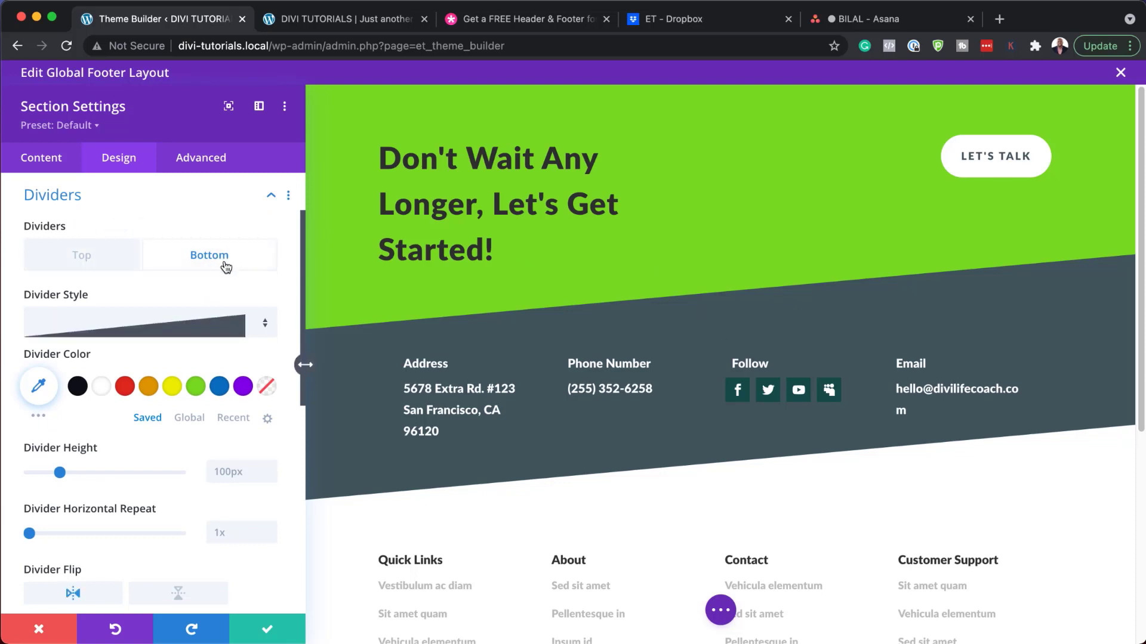
pyautogui.click(208, 330)
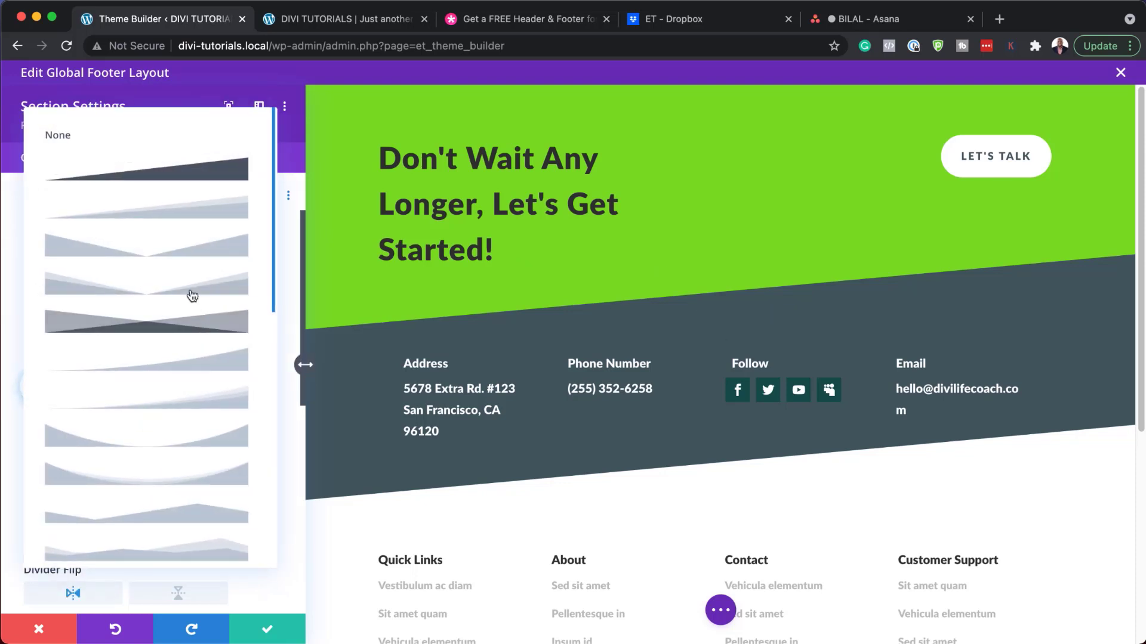
pyautogui.click(192, 295)
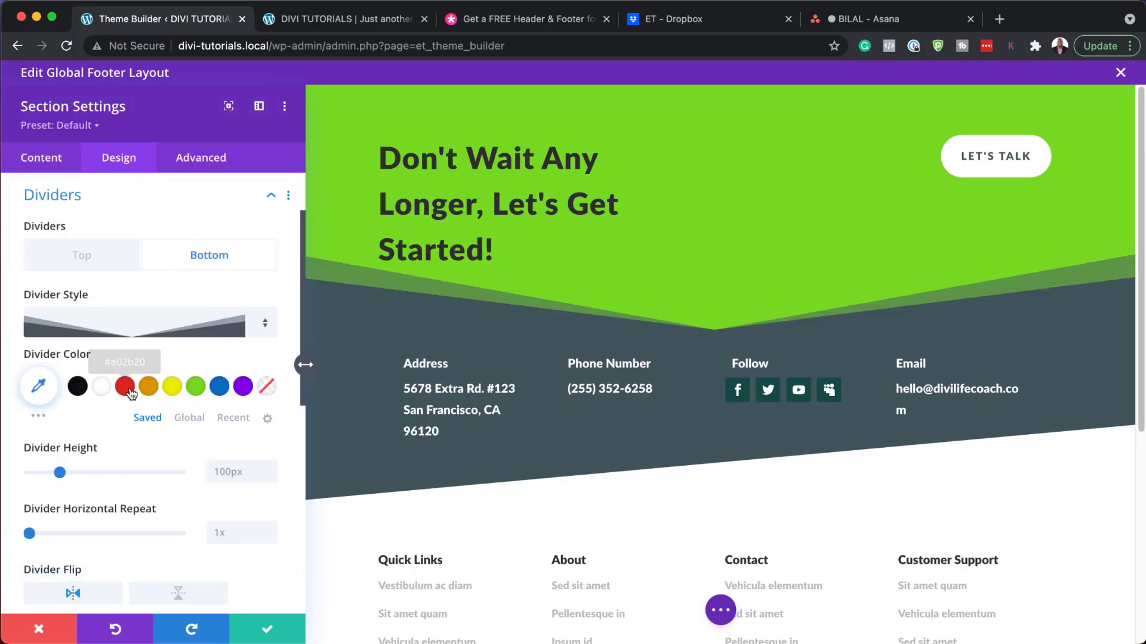
pyautogui.click(182, 330)
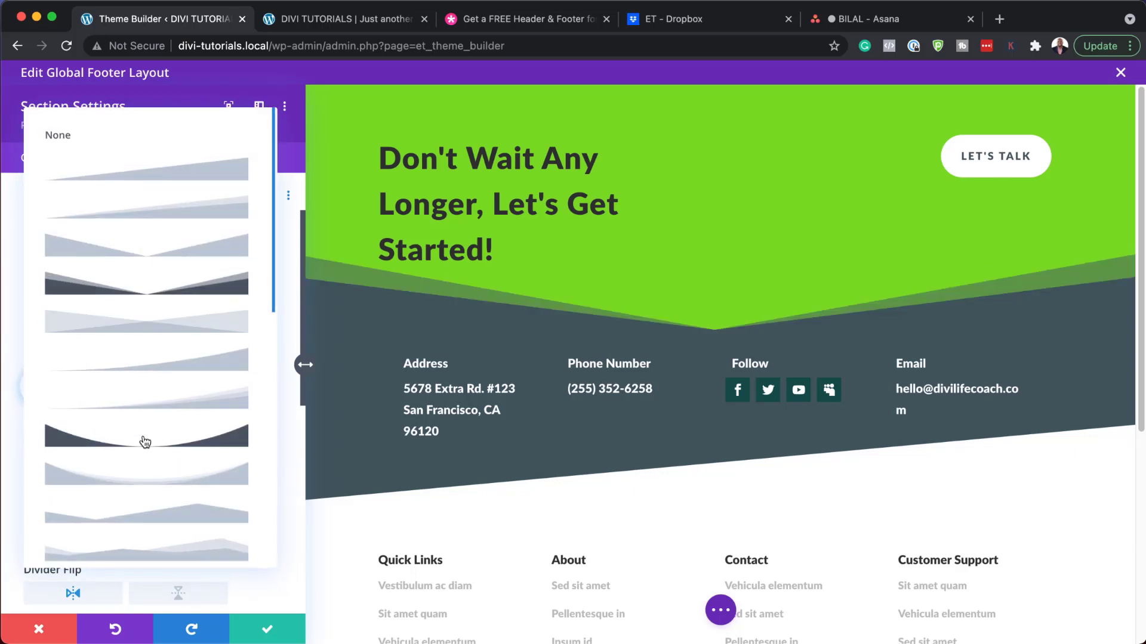
pyautogui.click(143, 439)
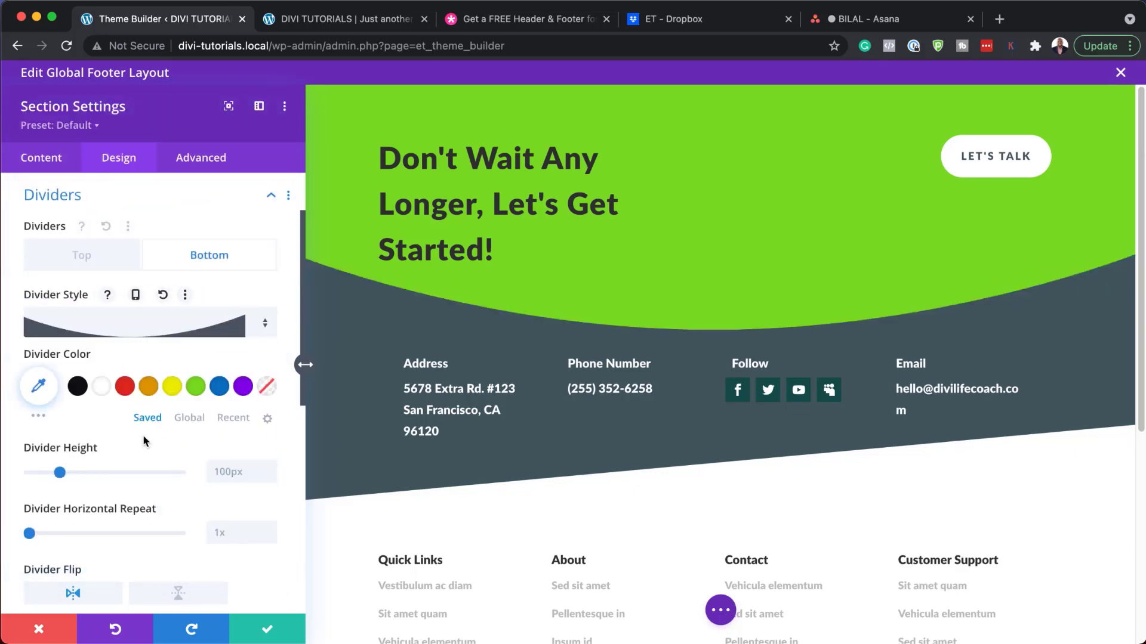
pyautogui.click(39, 627)
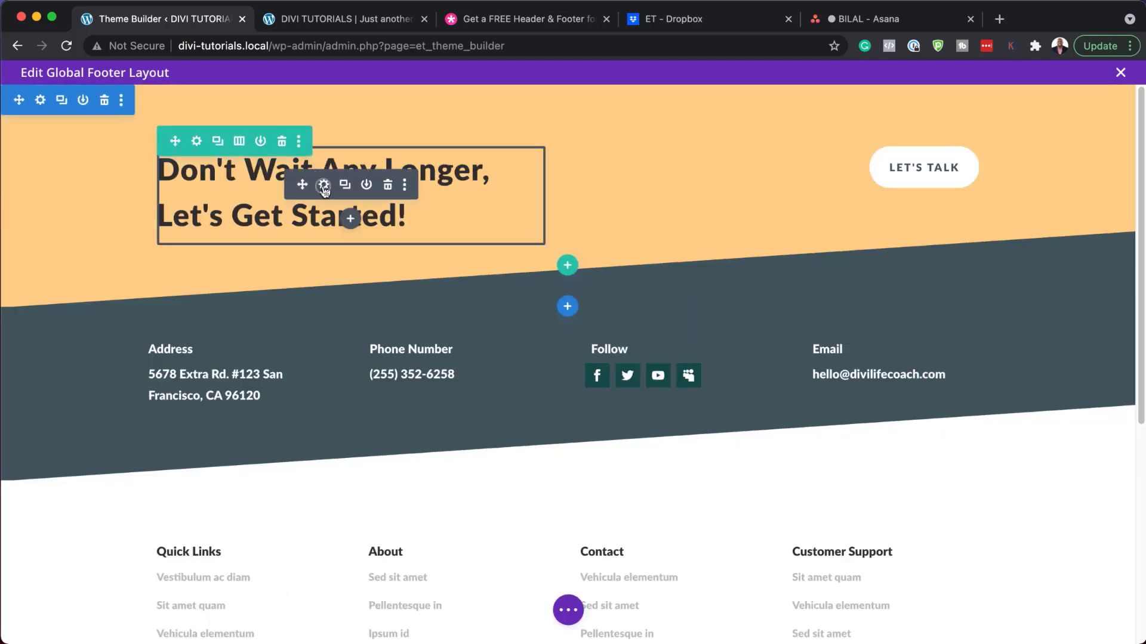
pyautogui.click(324, 185)
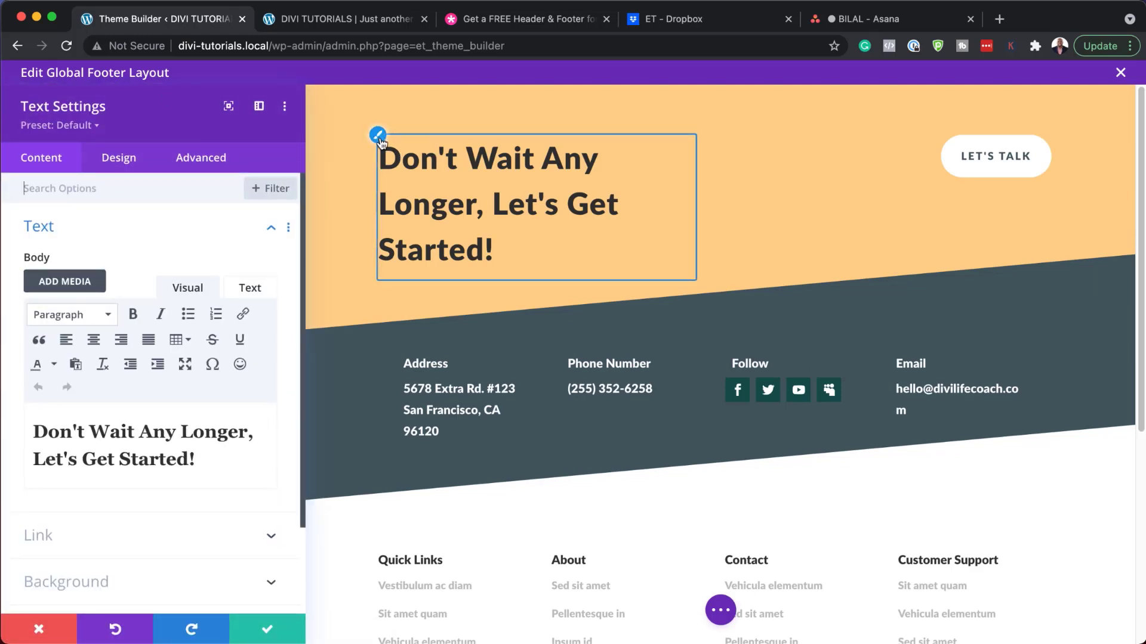
pyautogui.click(377, 137)
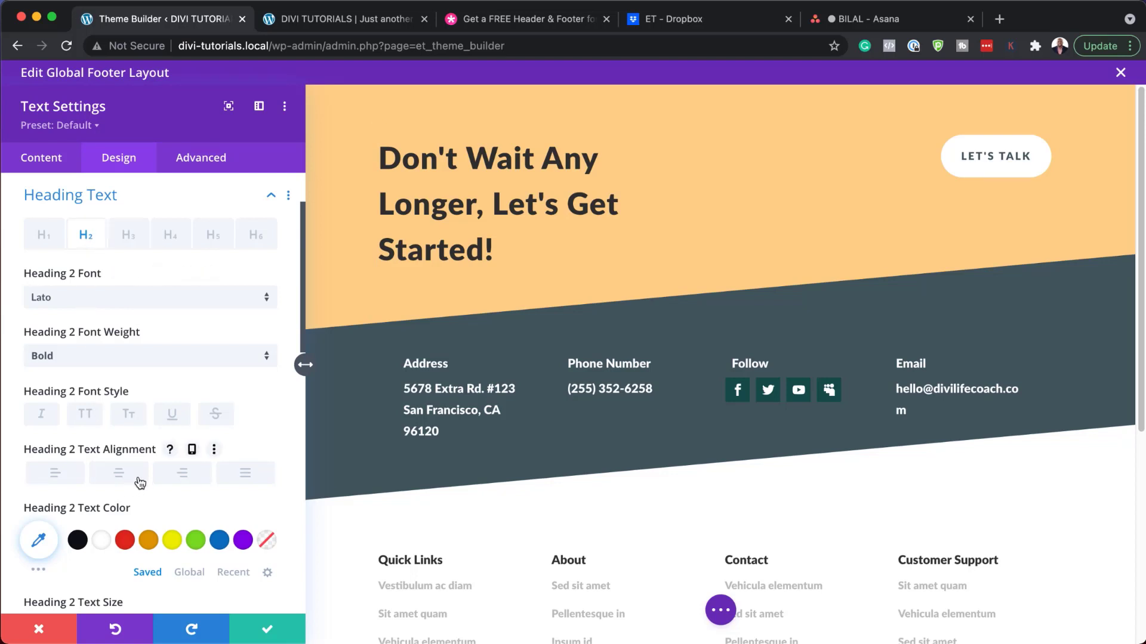
pyautogui.click(130, 542)
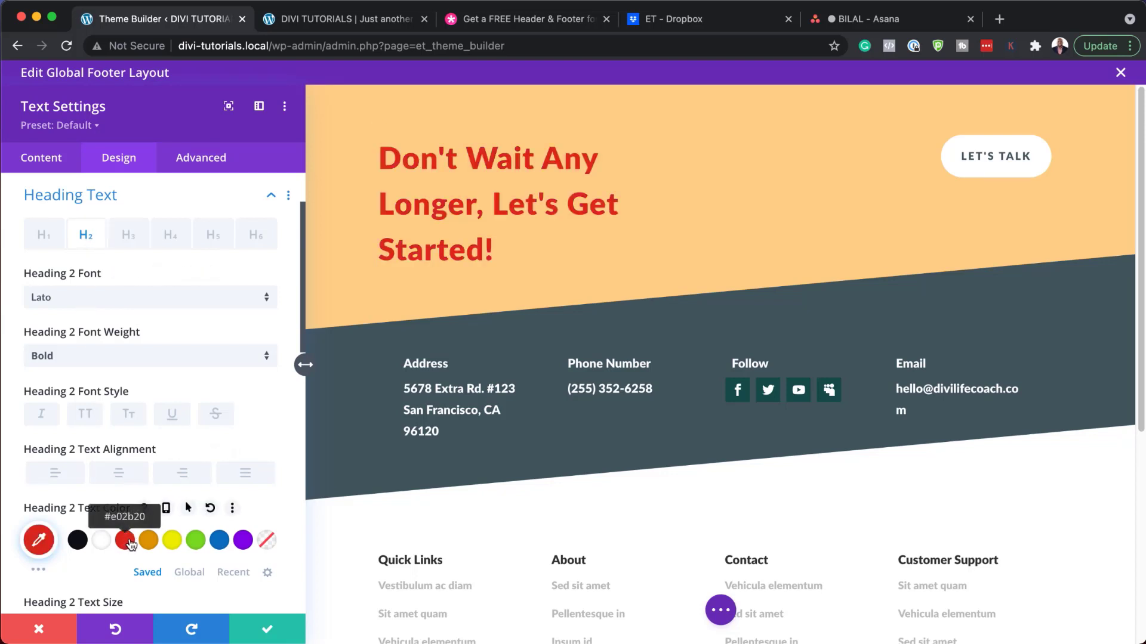
pyautogui.click(101, 541)
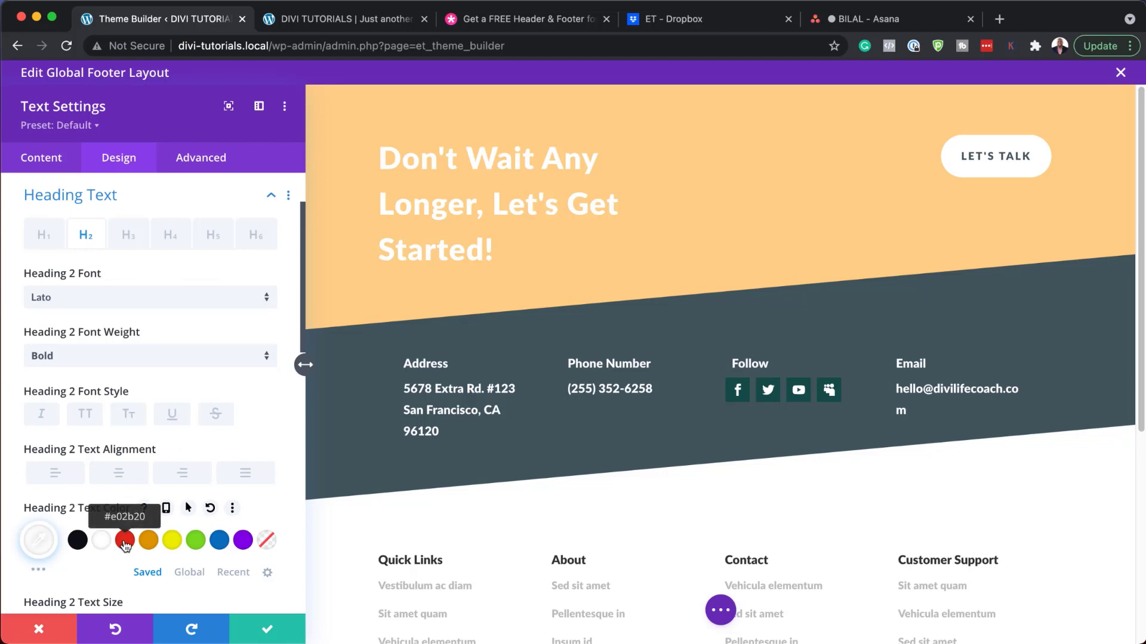
pyautogui.click(125, 541)
pyautogui.click(90, 419)
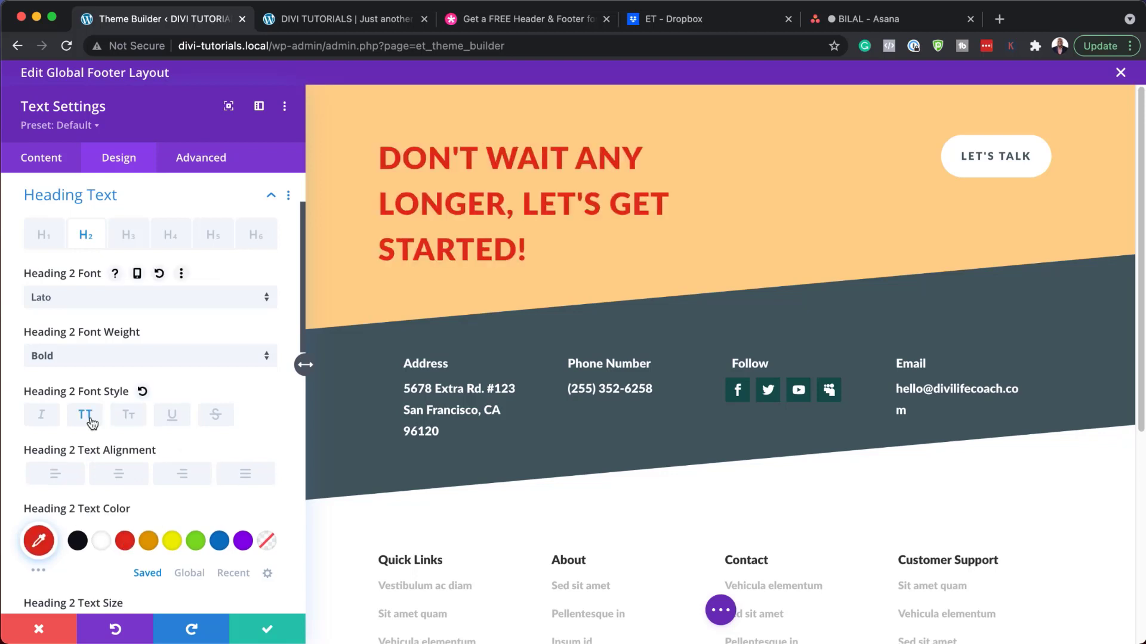
pyautogui.click(39, 629)
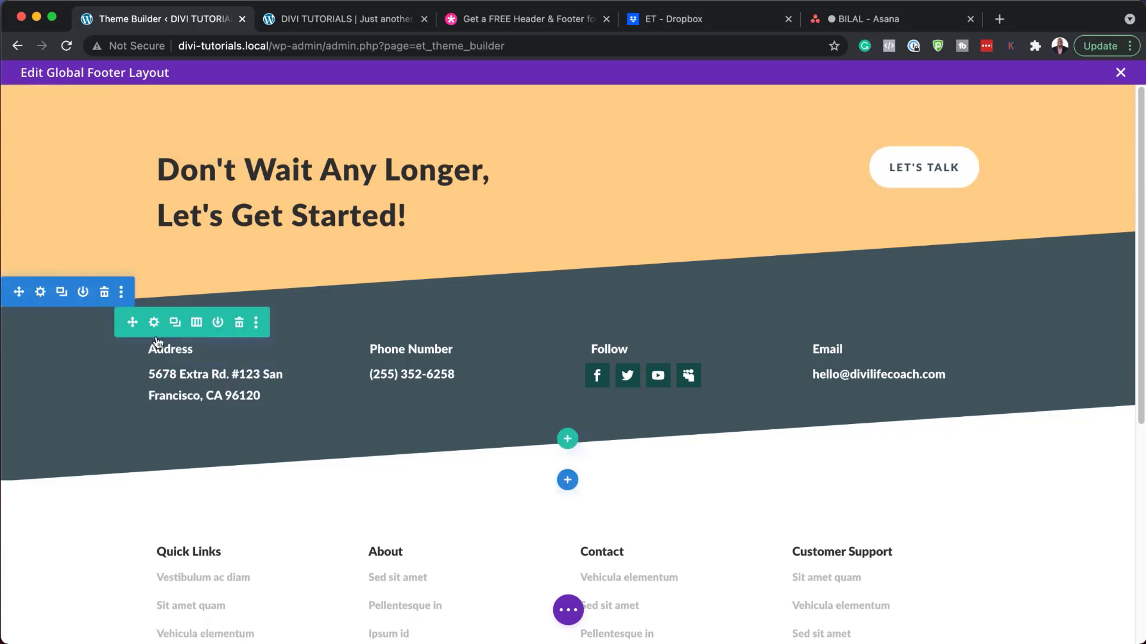
pyautogui.click(41, 292)
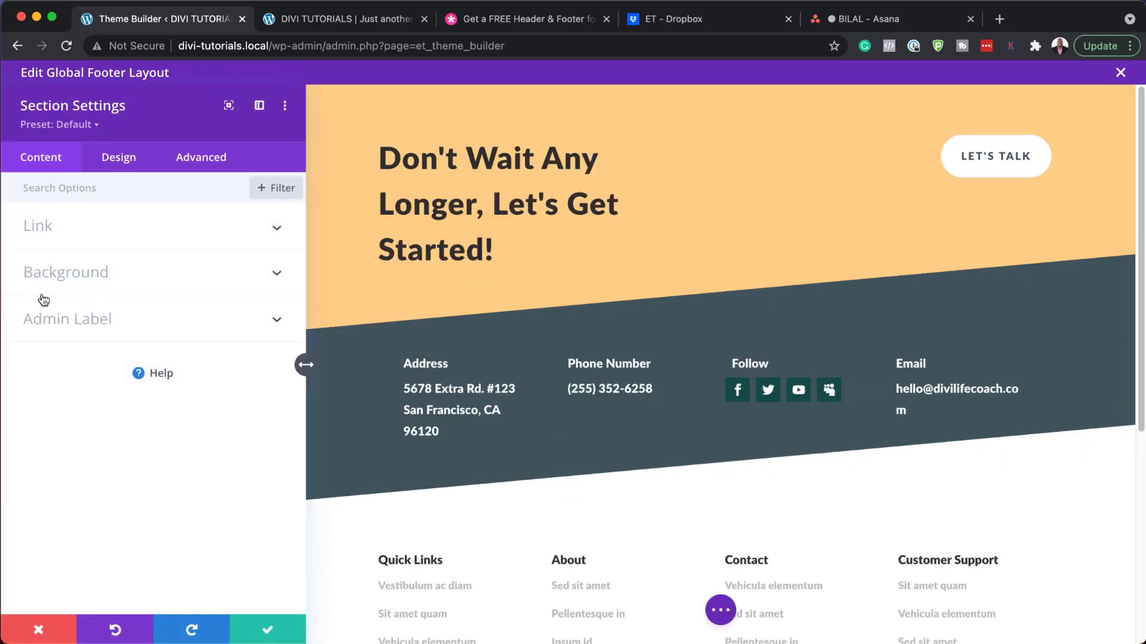
pyautogui.click(68, 274)
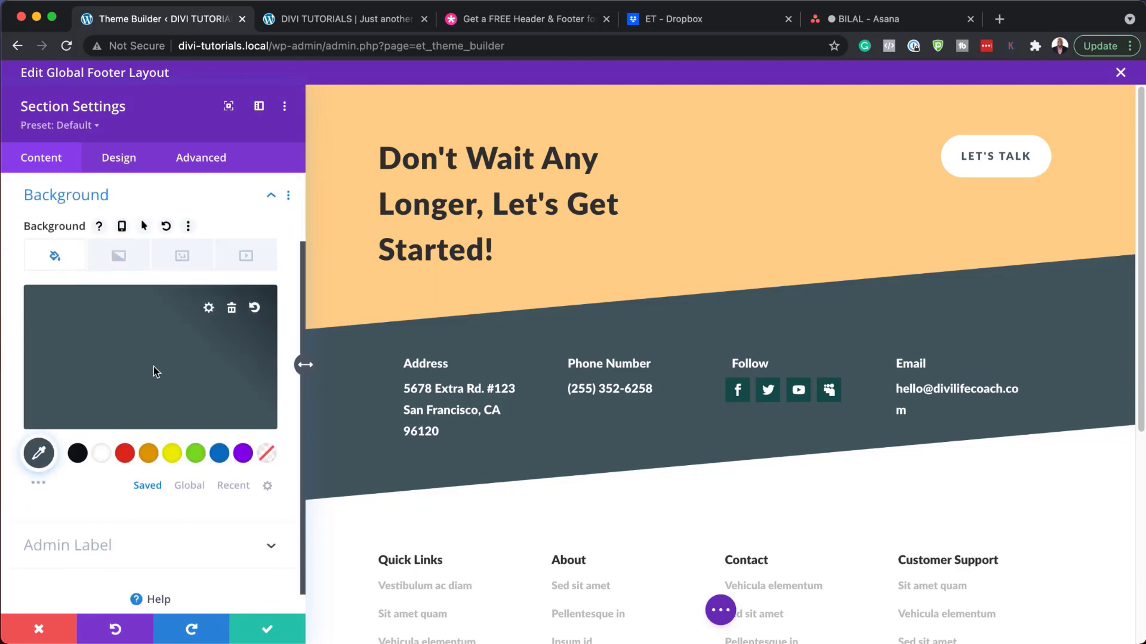
pyautogui.click(125, 454)
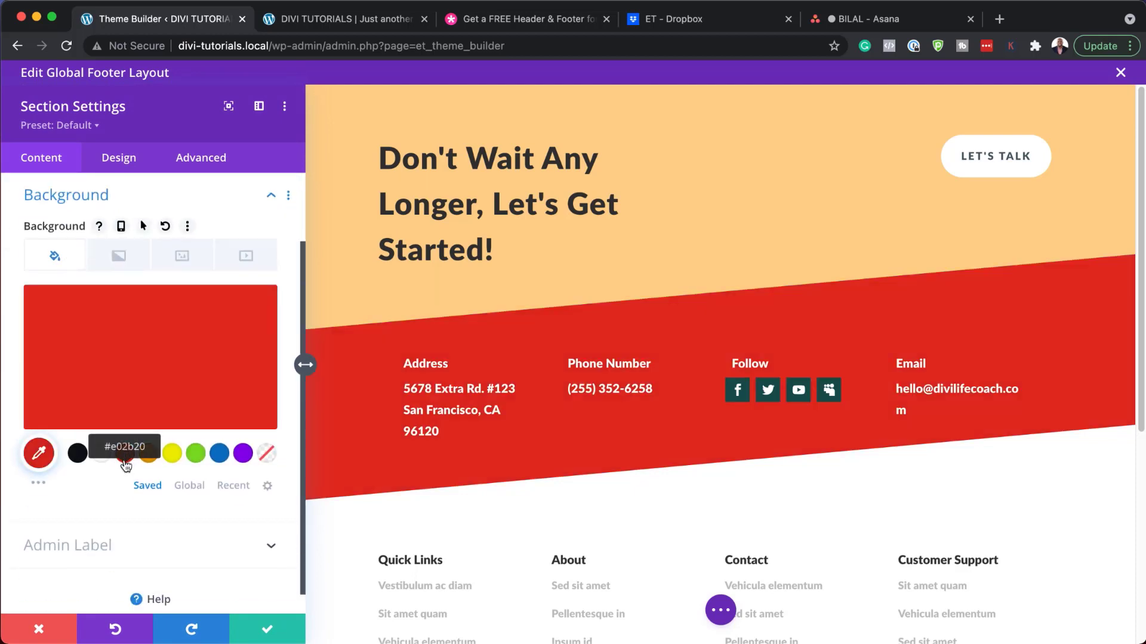
pyautogui.moveTo(205, 394)
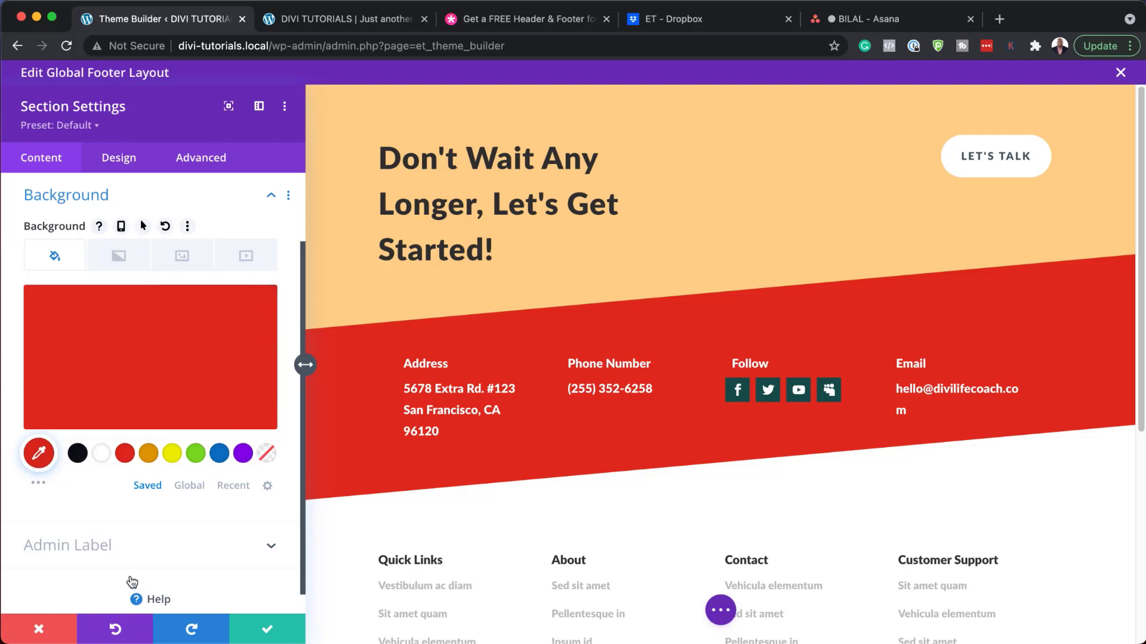
pyautogui.click(51, 631)
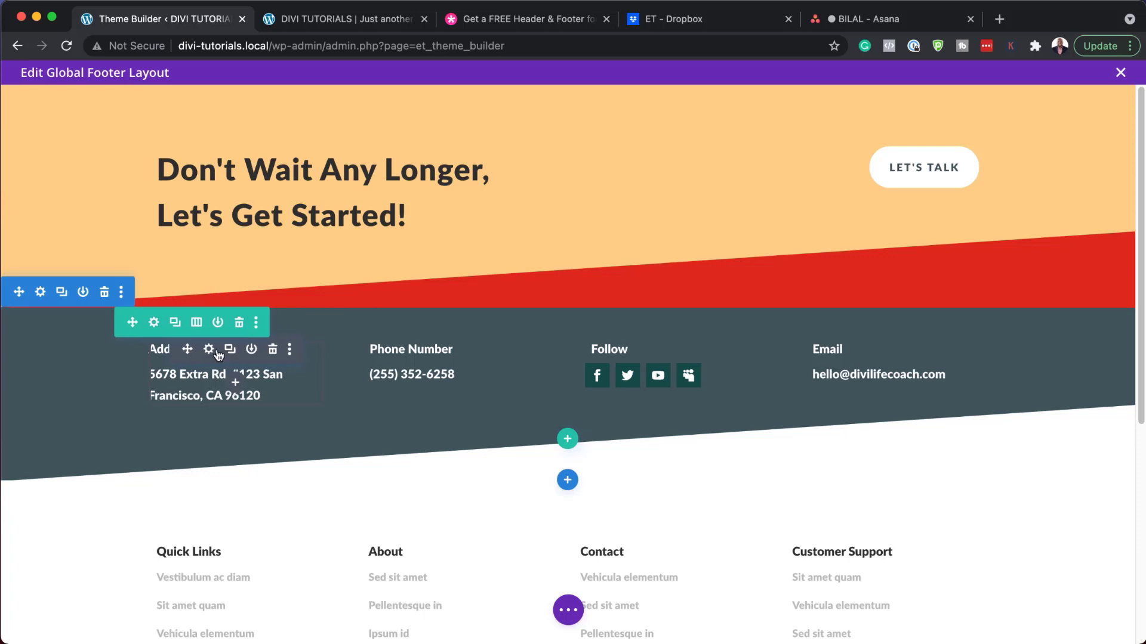
# Step: In the Address text module's design options, raise the H3 heading size to 22px
pyautogui.click(209, 349)
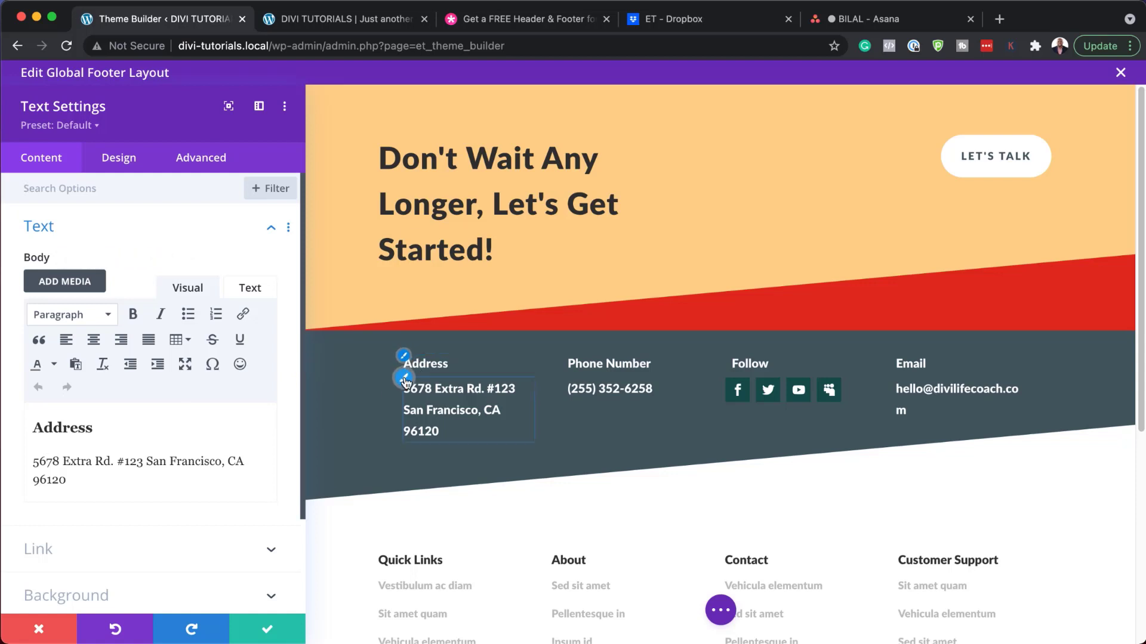
pyautogui.click(403, 358)
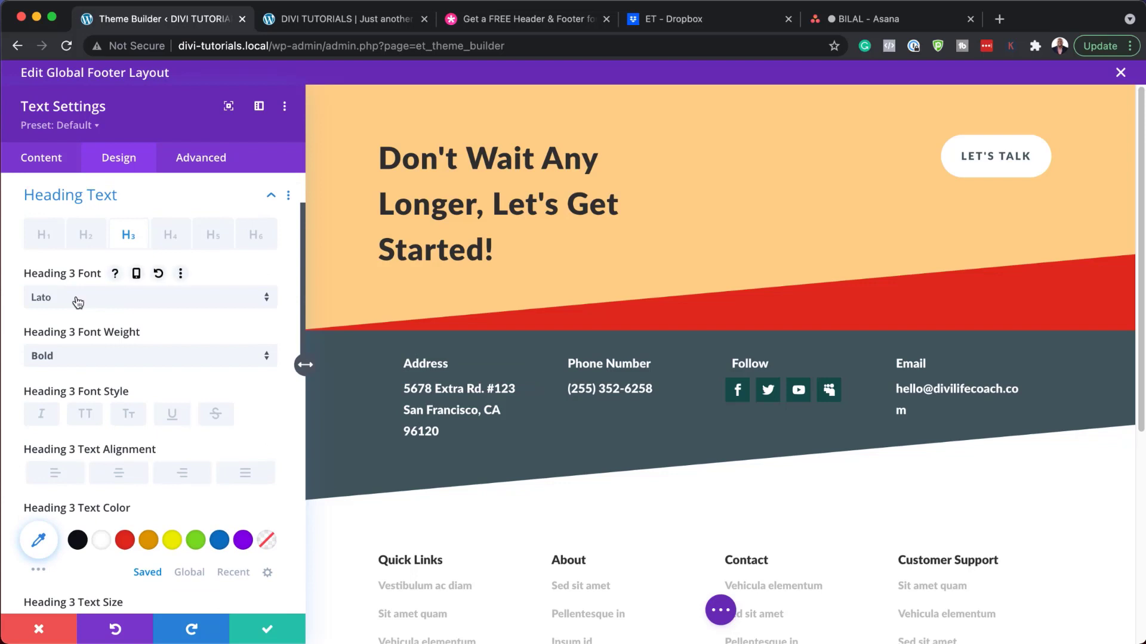
pyautogui.scroll(-3, 108, 505)
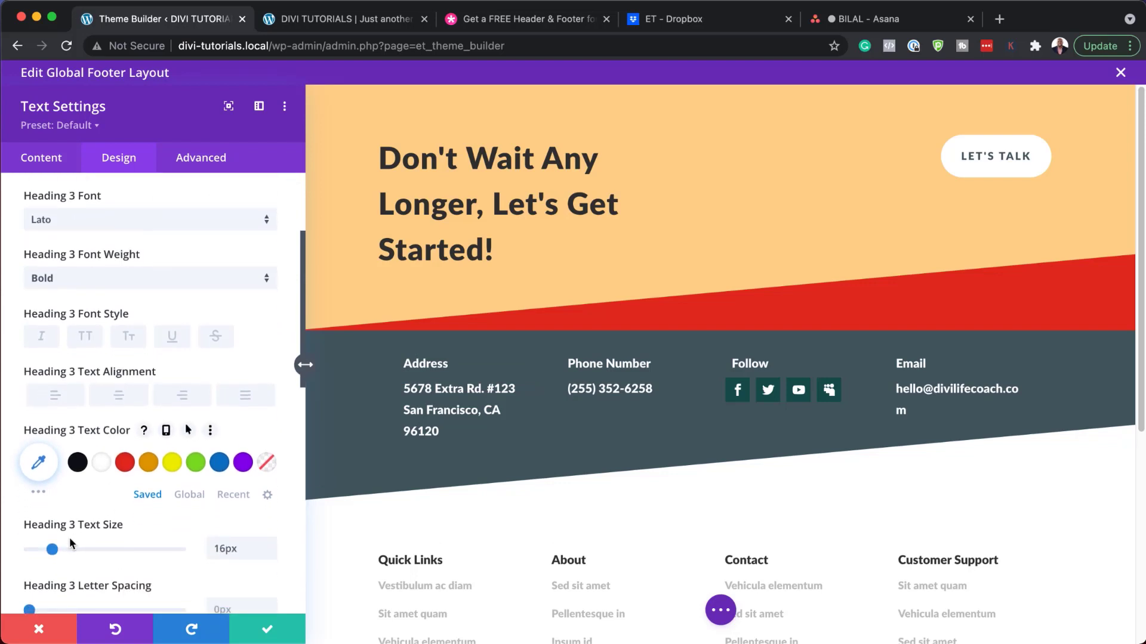
pyautogui.click(271, 544)
pyautogui.click(272, 544)
pyautogui.click(272, 544)
pyautogui.click(272, 544)
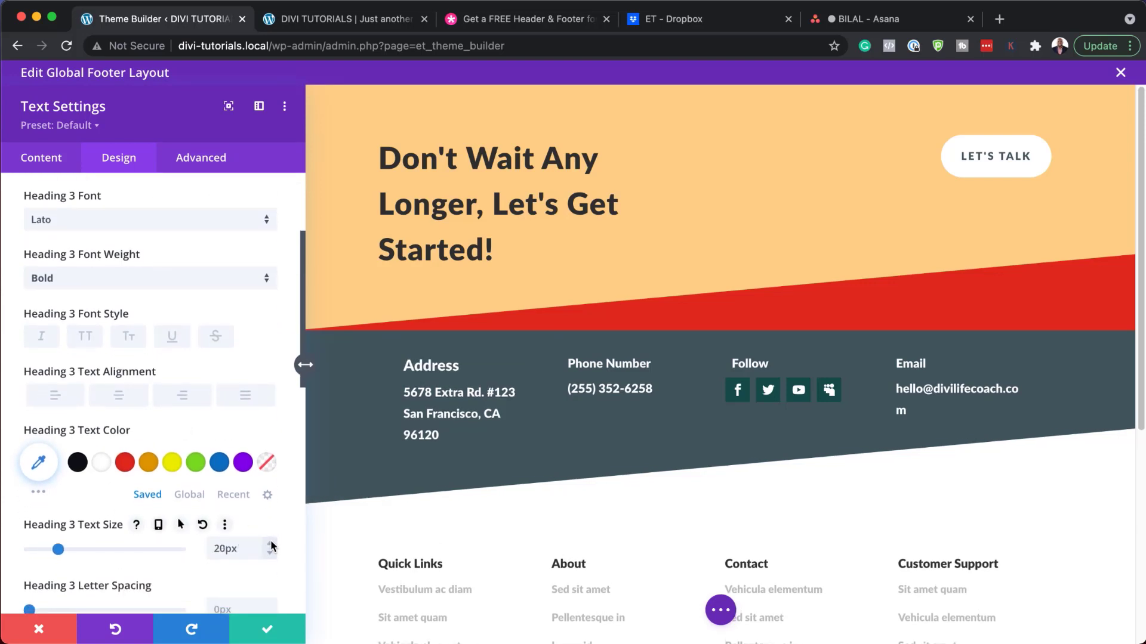
pyautogui.click(272, 543)
pyautogui.click(271, 543)
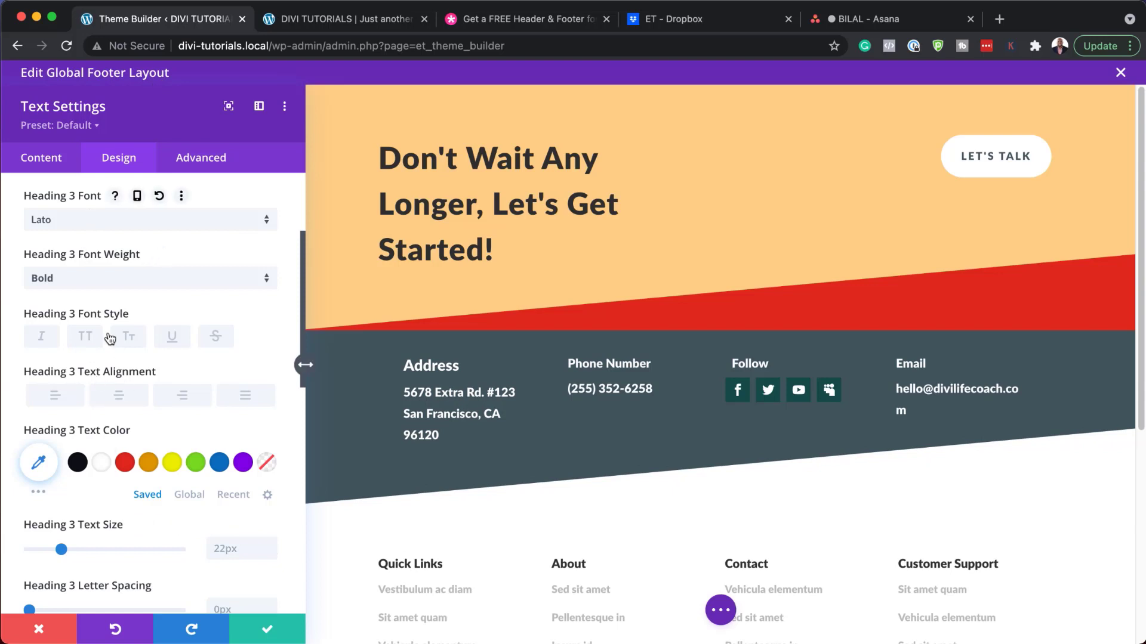
# Step: Make the Address heading Heavy weight, uppercase, in the Montserrat font
pyautogui.click(108, 285)
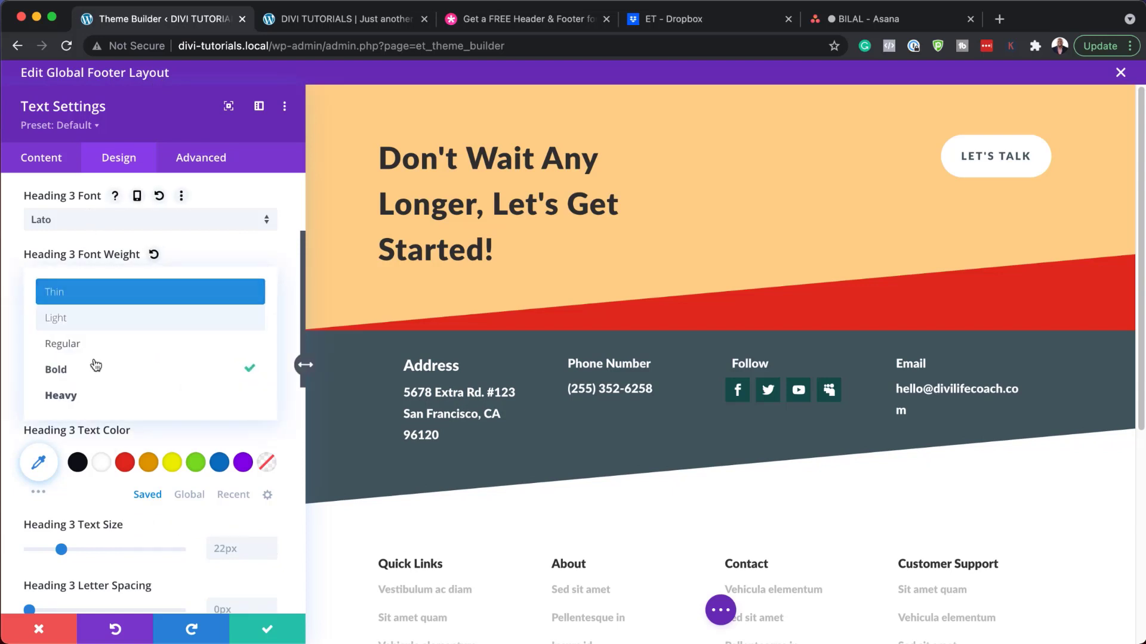
pyautogui.click(90, 395)
pyautogui.scroll(1, 145, 355)
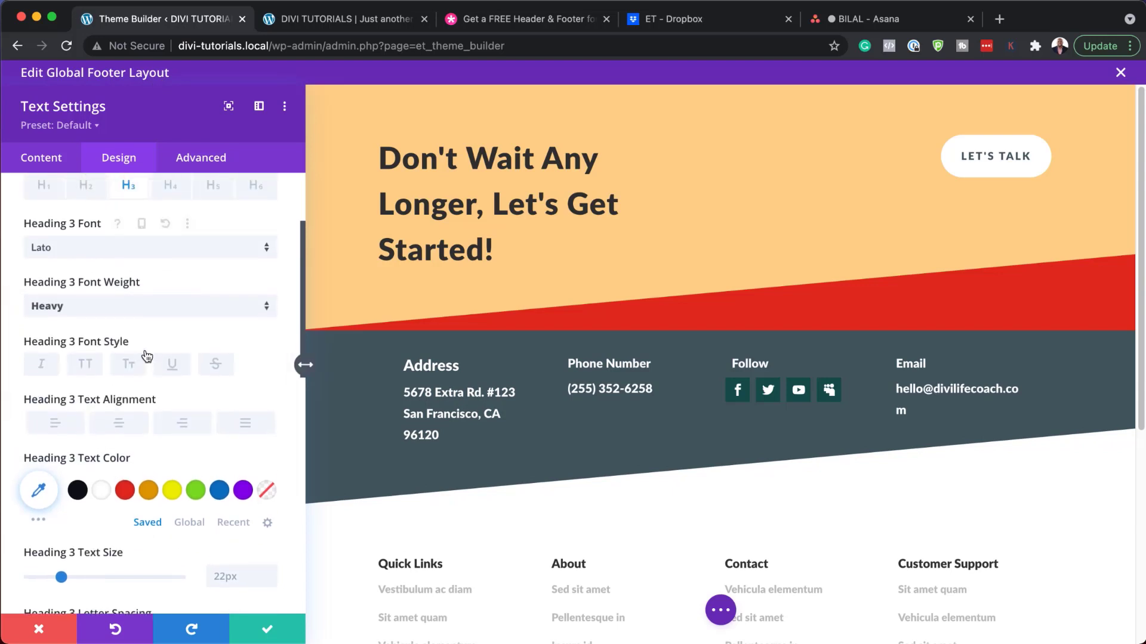
pyautogui.click(87, 365)
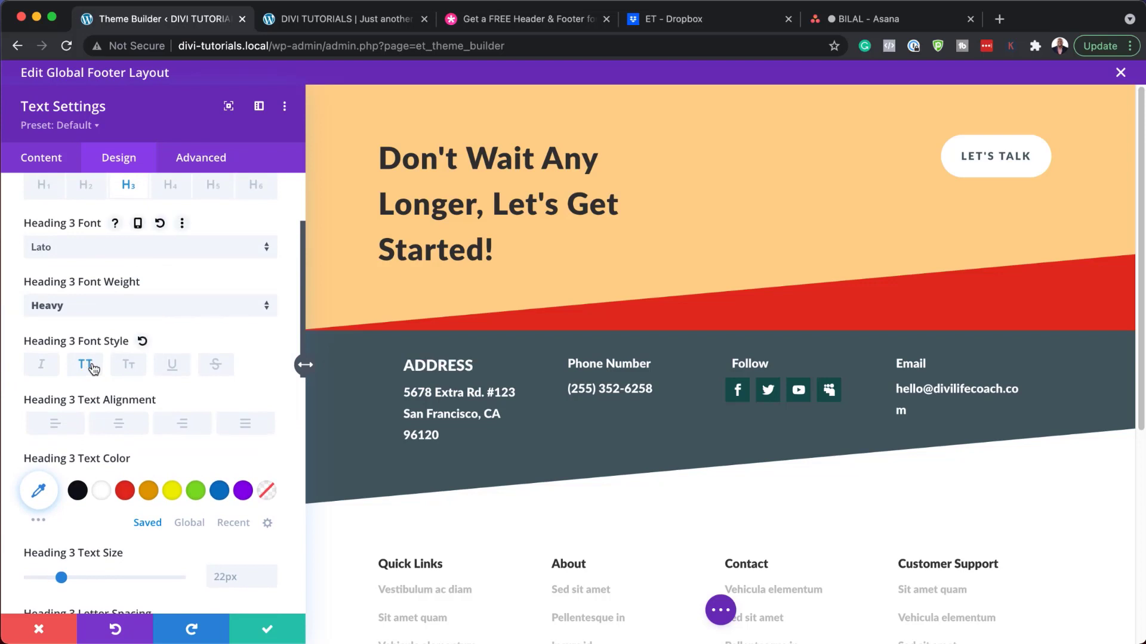
pyautogui.click(127, 253)
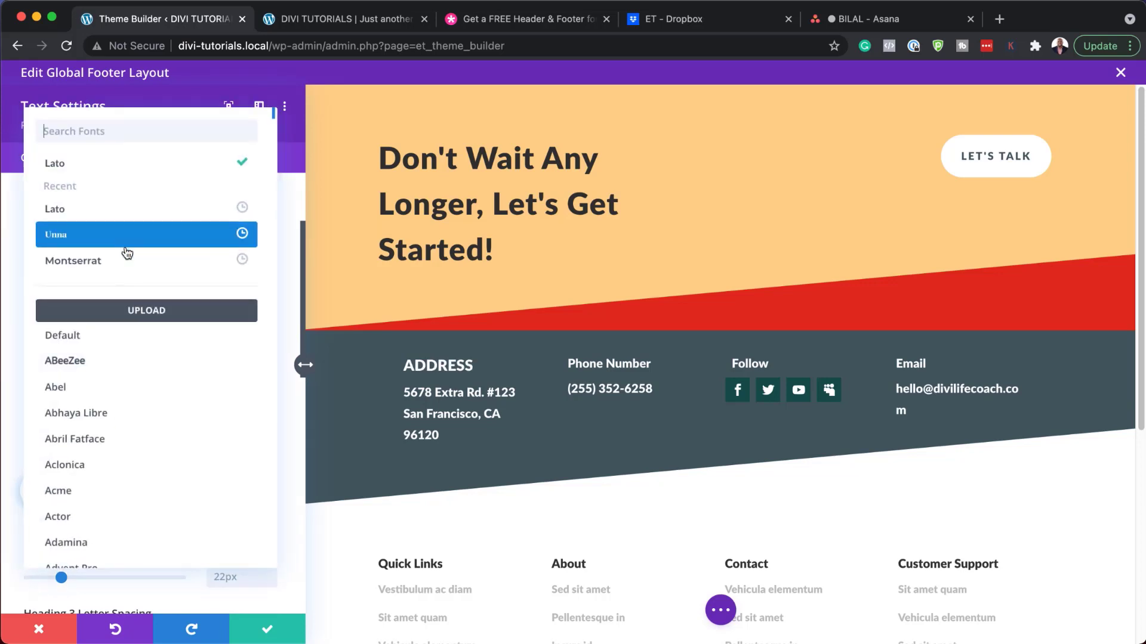
pyautogui.click(128, 261)
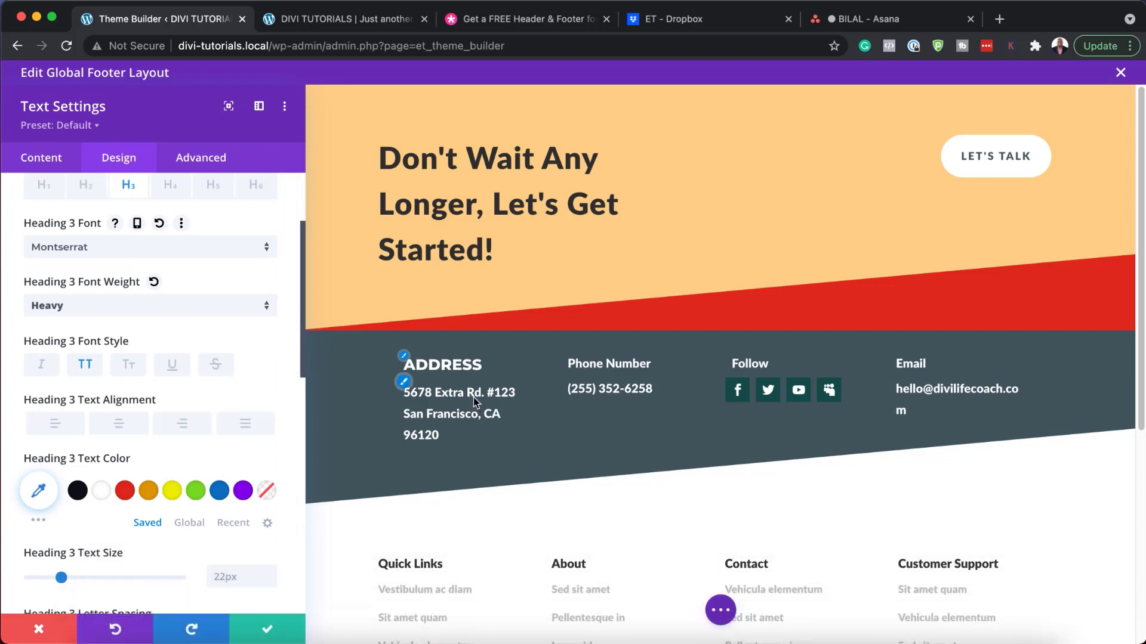
pyautogui.click(404, 383)
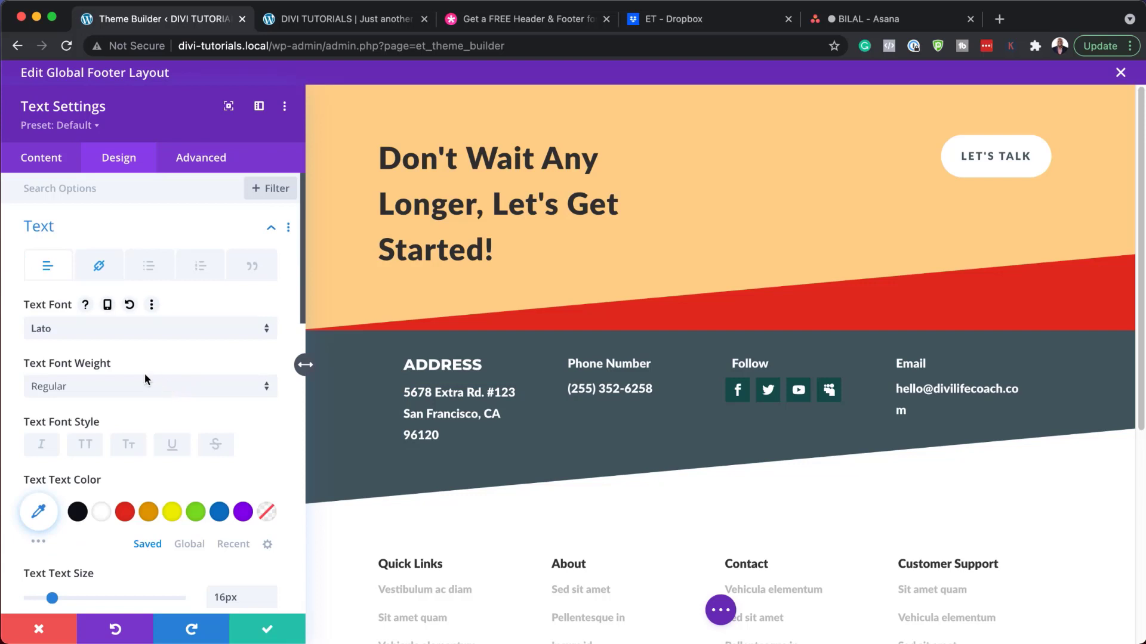
# Step: Set the street address lines' text font to Montserrat and their colour to yellow
pyautogui.click(67, 331)
pyautogui.click(84, 268)
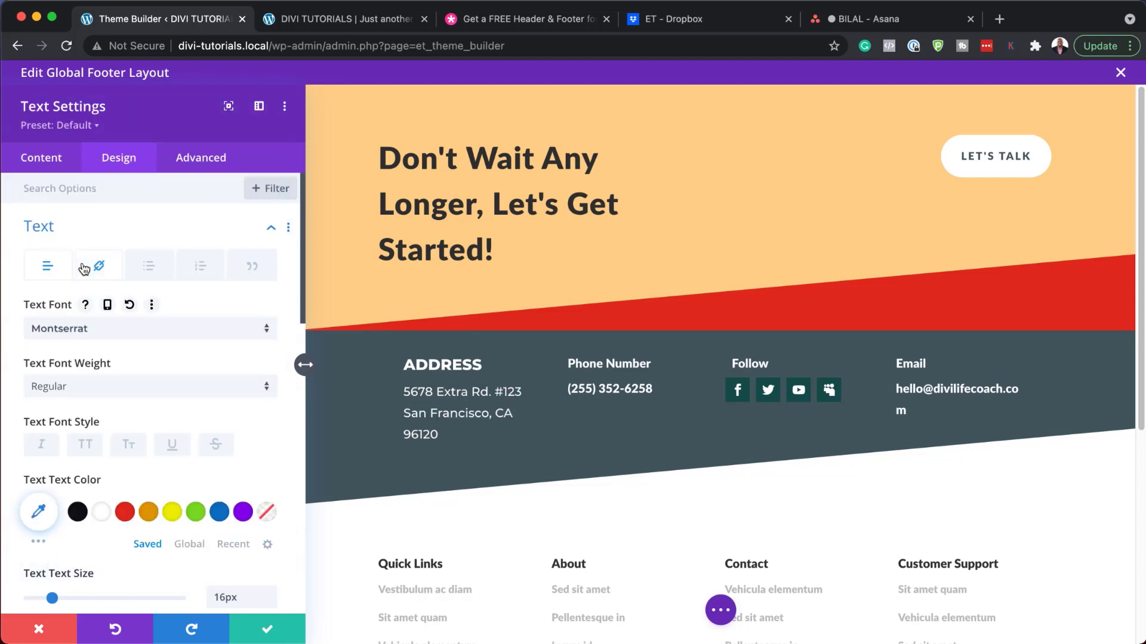
pyautogui.click(149, 515)
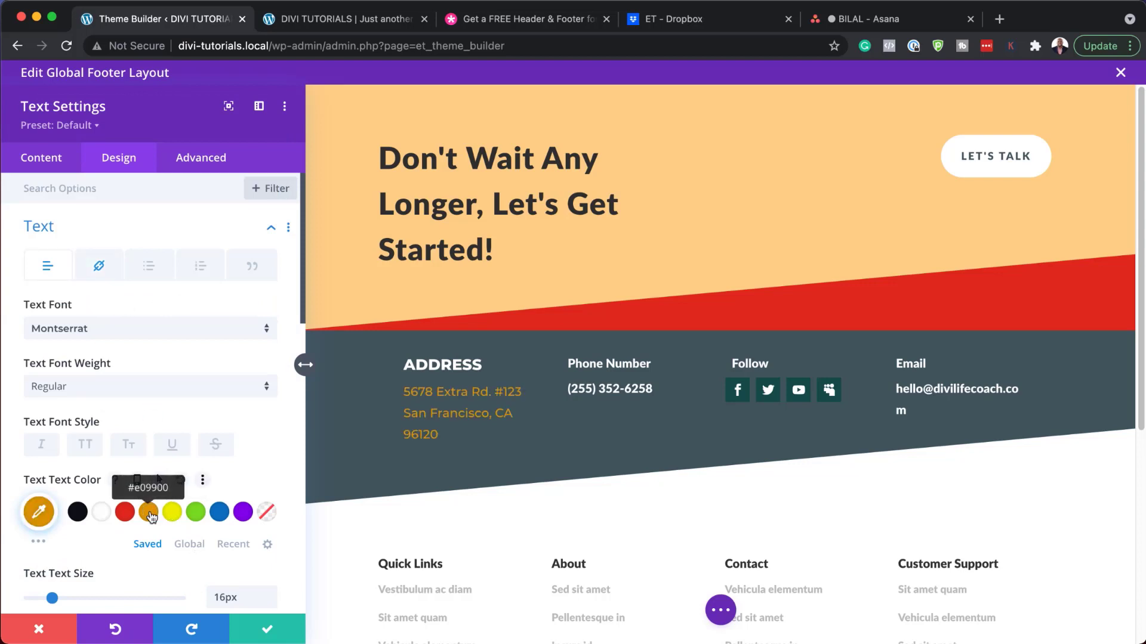
pyautogui.click(172, 512)
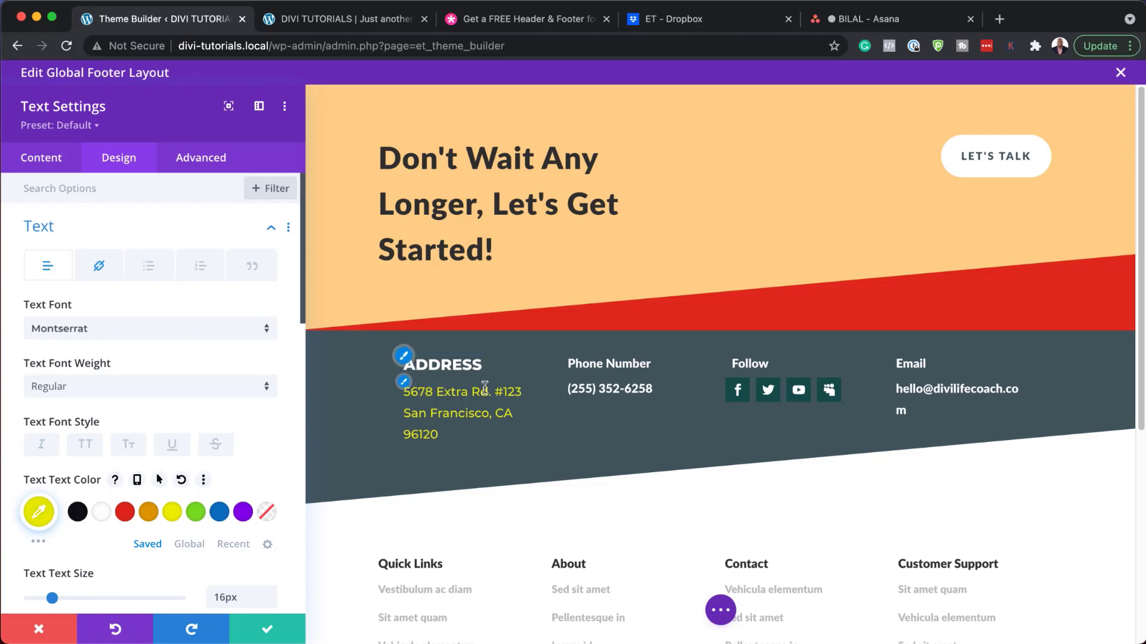
pyautogui.scroll(-1, 502, 484)
pyautogui.scroll(-4, 501, 483)
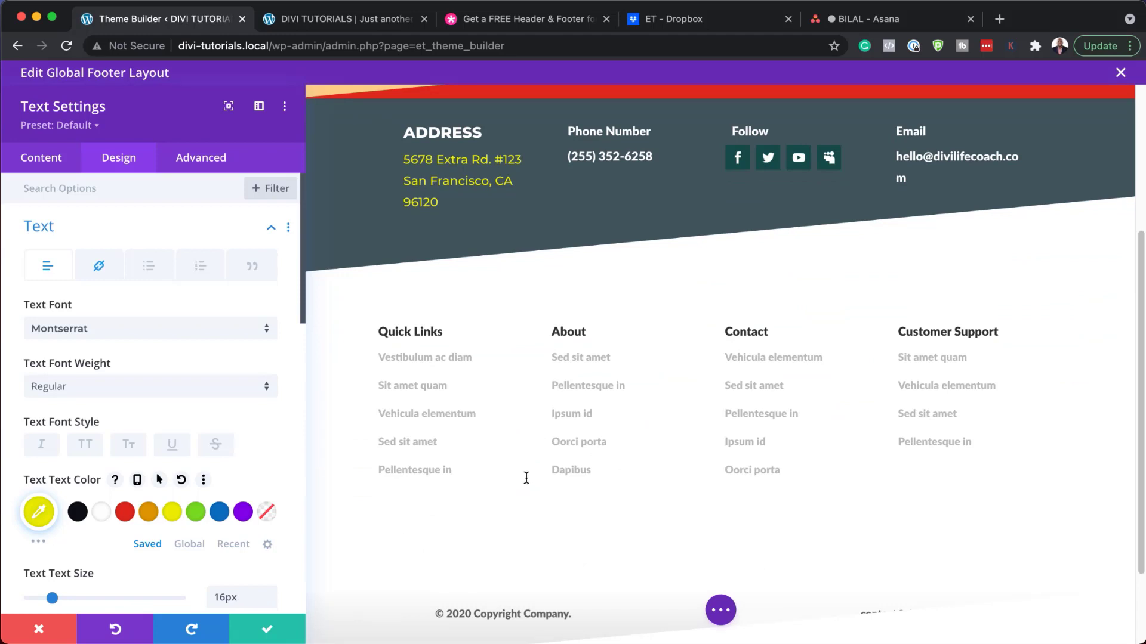
pyautogui.scroll(3, 526, 478)
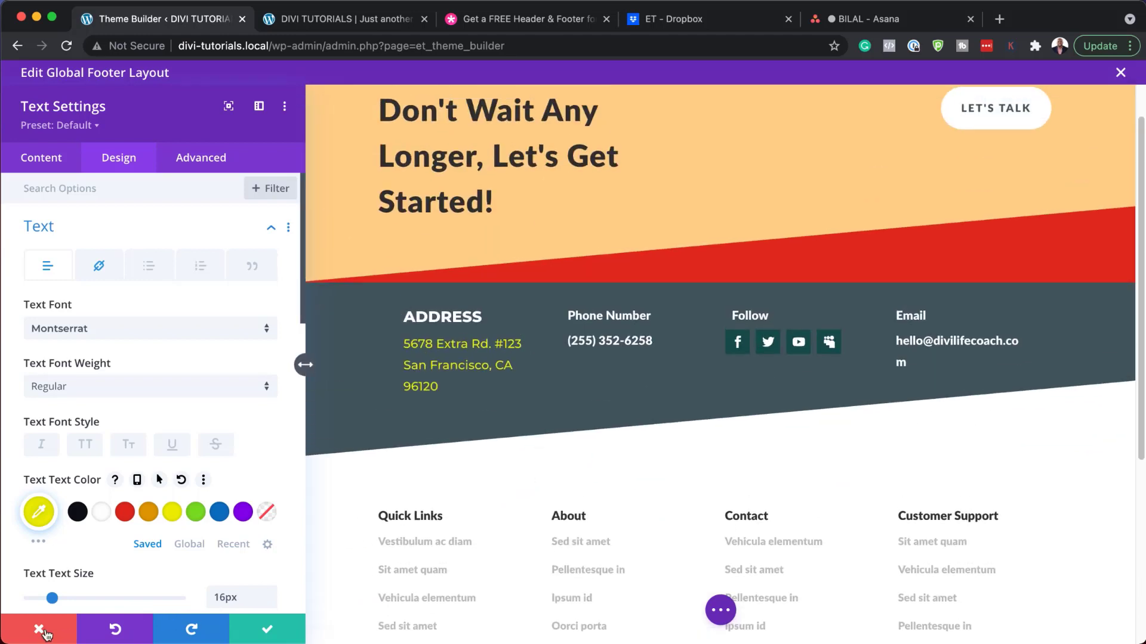
# Step: Discard the address styling, then change the Follow module's MySpace icon to Instagram
pyautogui.click(41, 631)
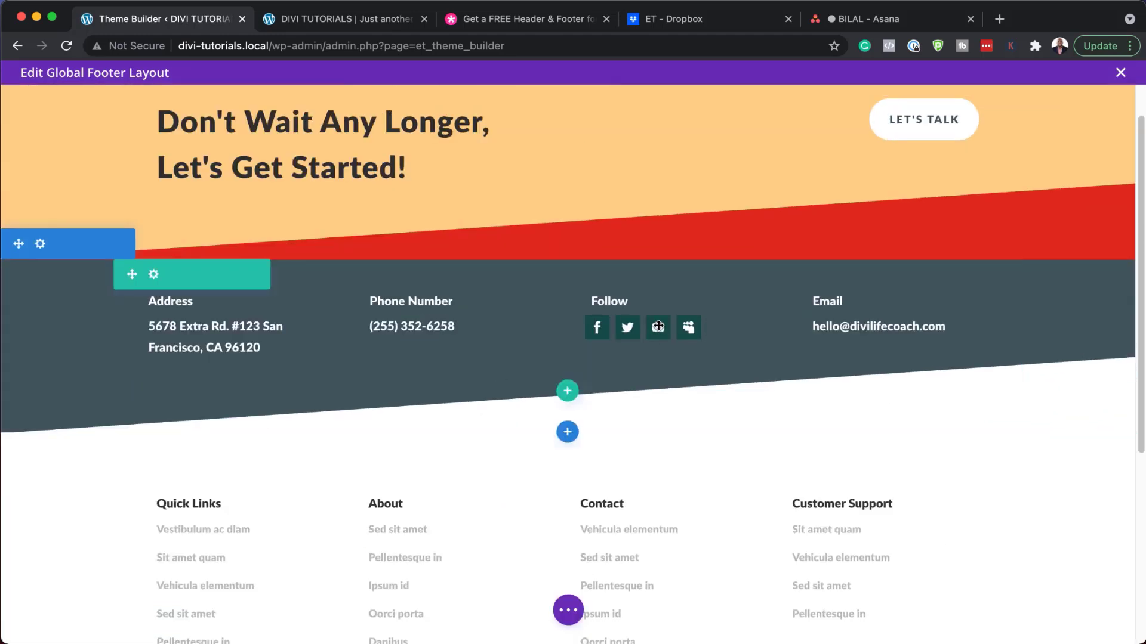
pyautogui.click(650, 324)
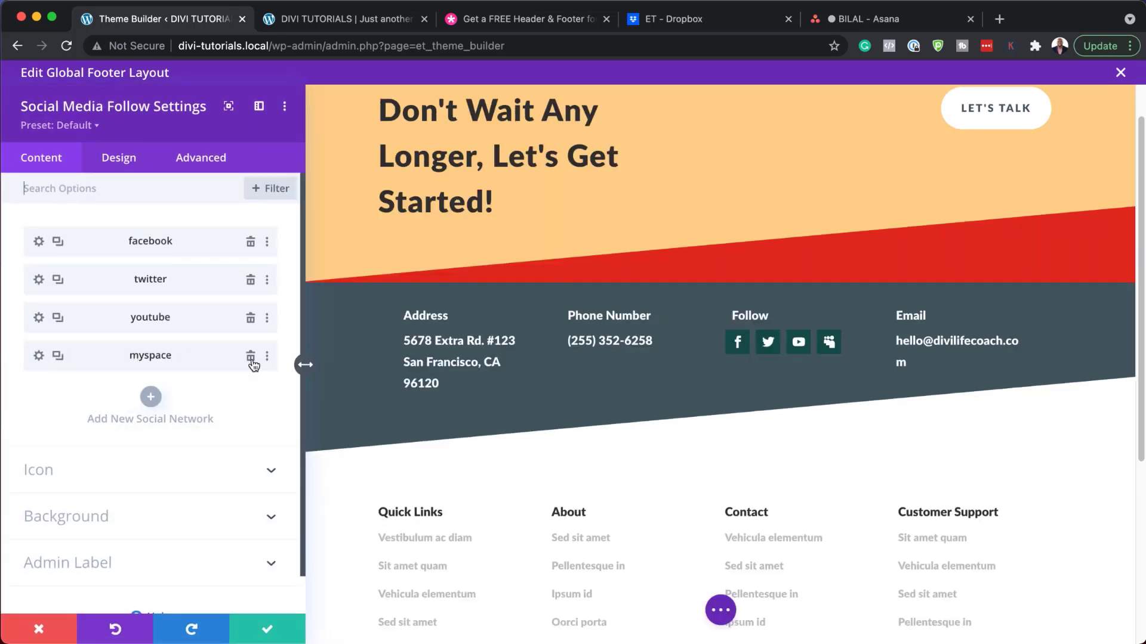
pyautogui.click(39, 356)
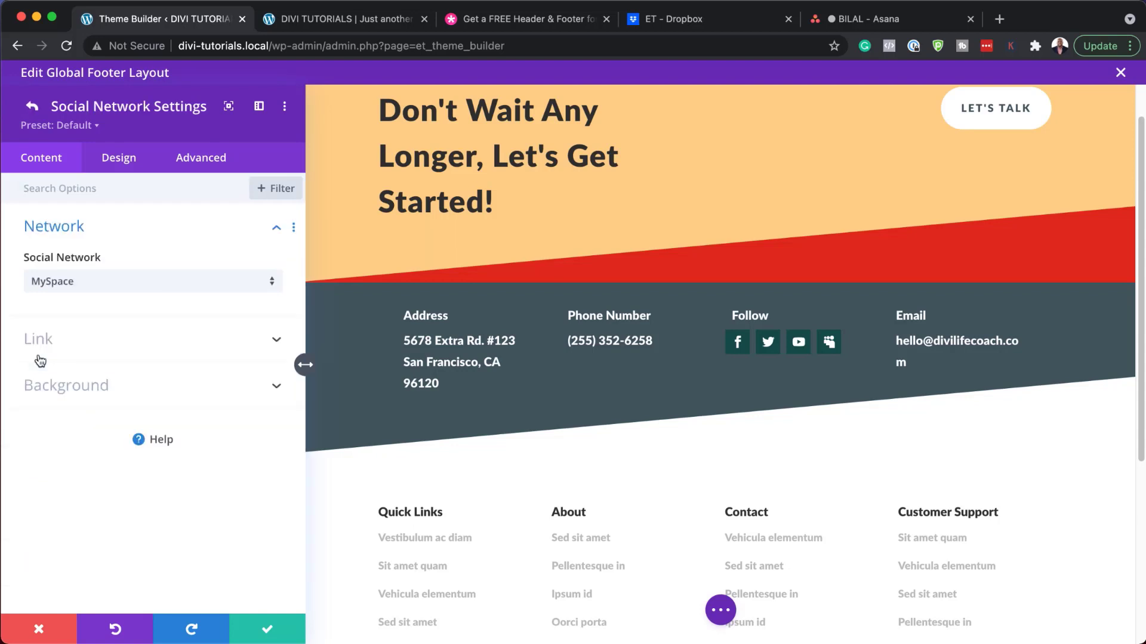
pyautogui.click(63, 284)
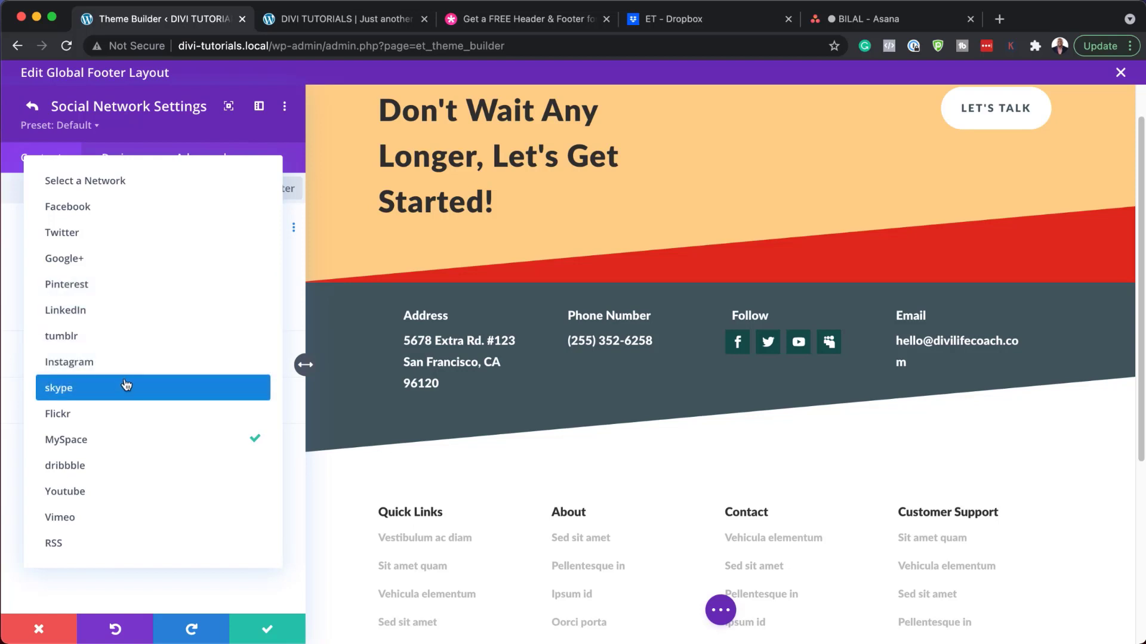
pyautogui.click(134, 360)
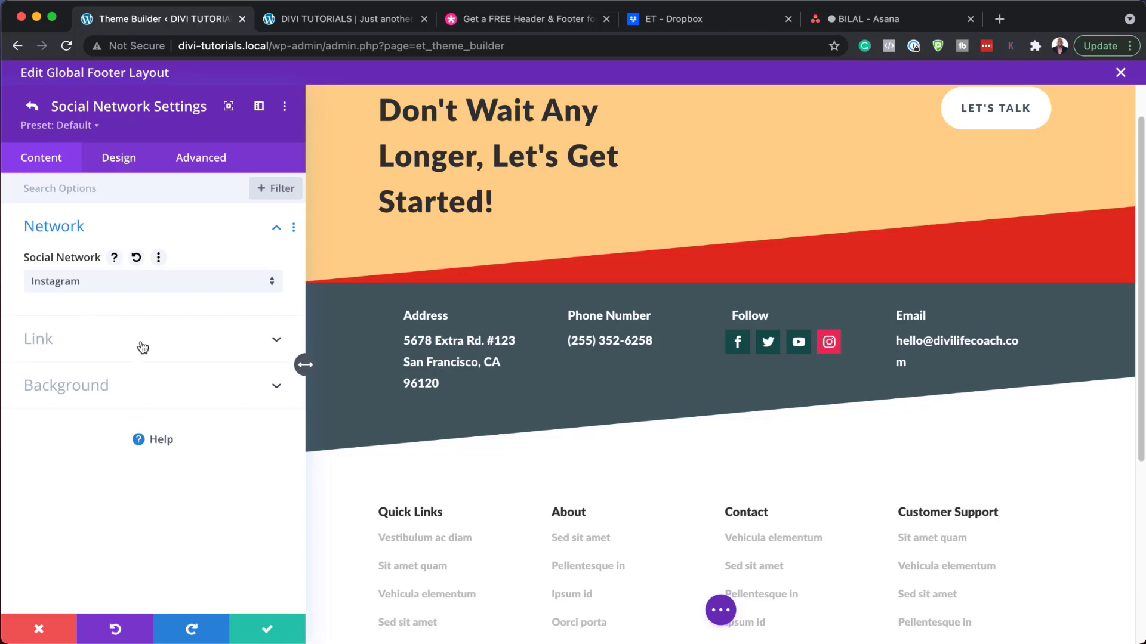
# Step: Give the Instagram icon a black, then slate grey, background colour
pyautogui.click(117, 394)
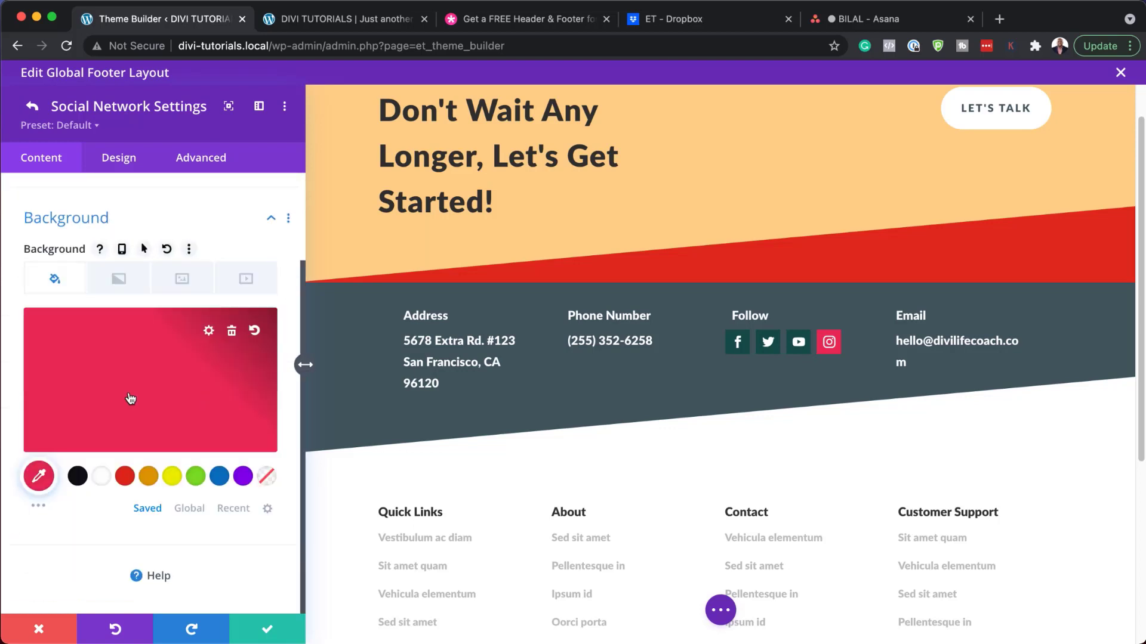
pyautogui.click(77, 477)
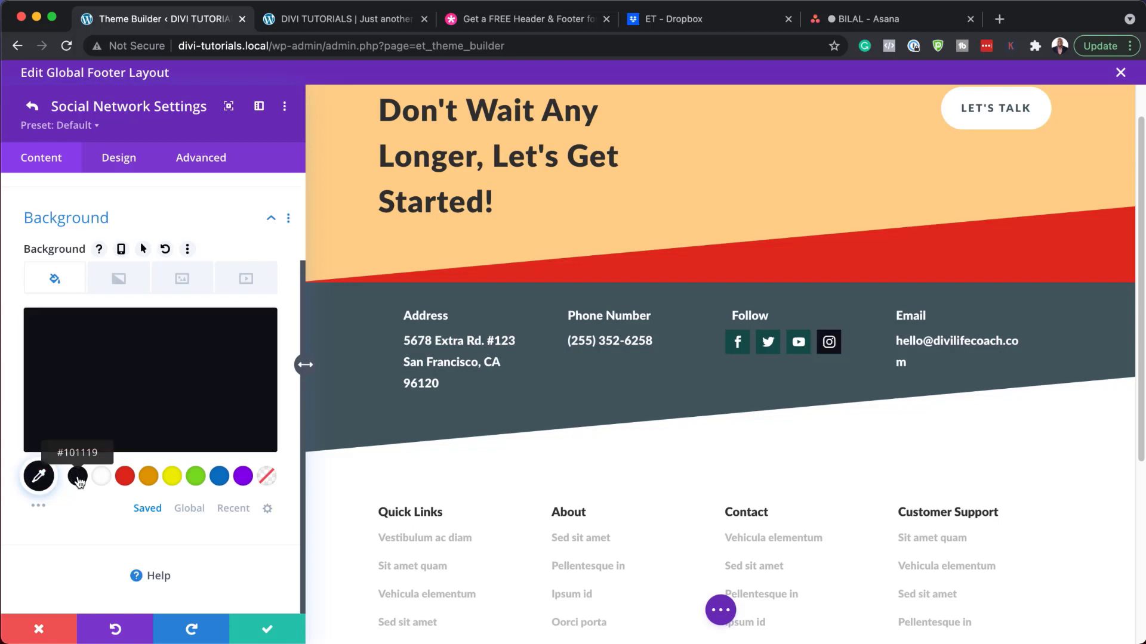
pyautogui.click(91, 379)
pyautogui.moveTo(33, 412); pyautogui.dragTo(168, 413)
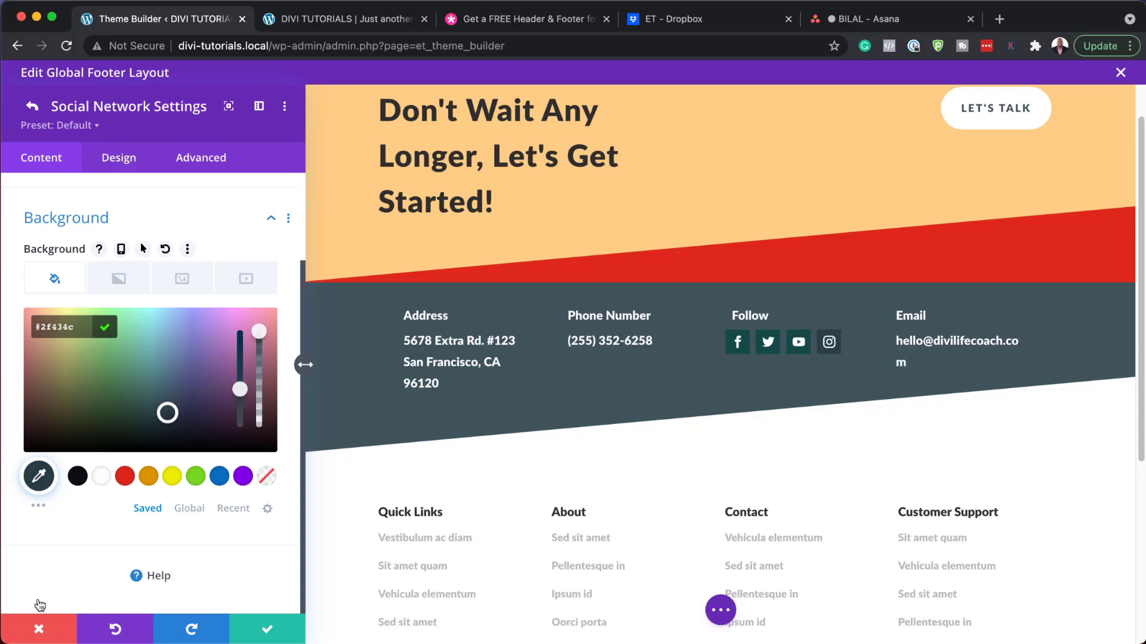
# Step: Revisit the Instagram icon's link settings, then discard all social icon changes
pyautogui.click(32, 106)
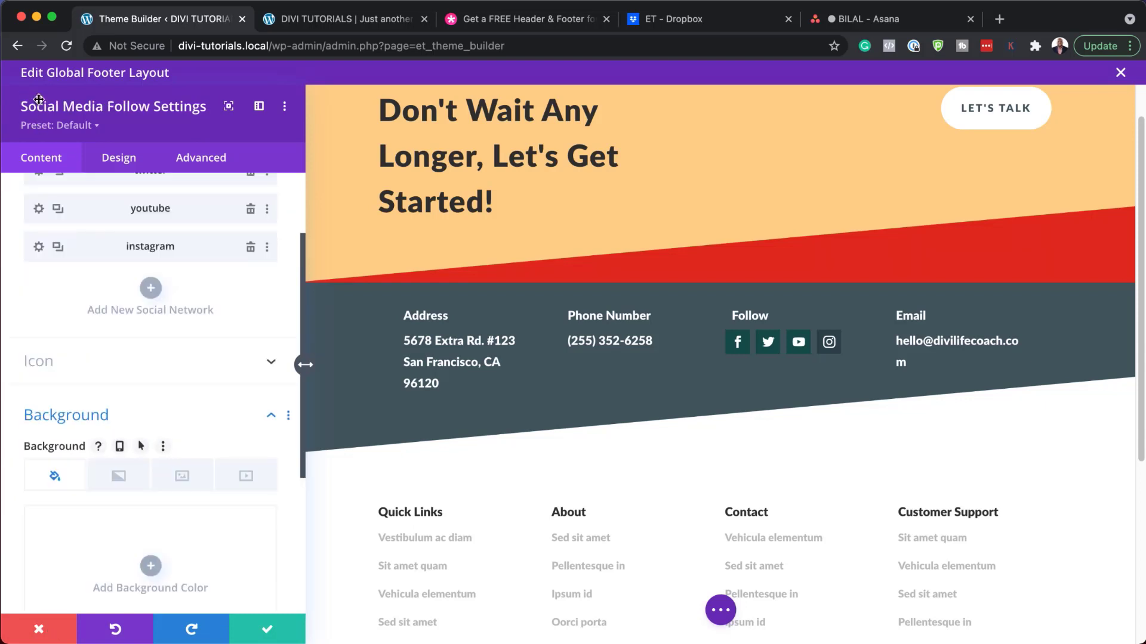
pyautogui.click(39, 246)
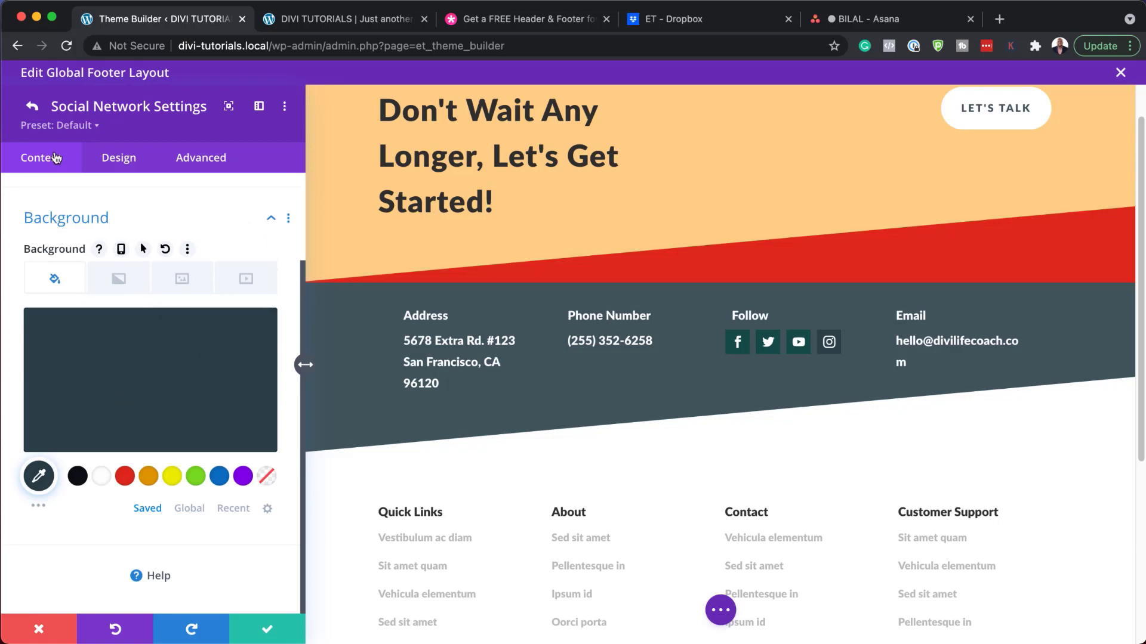
pyautogui.click(39, 110)
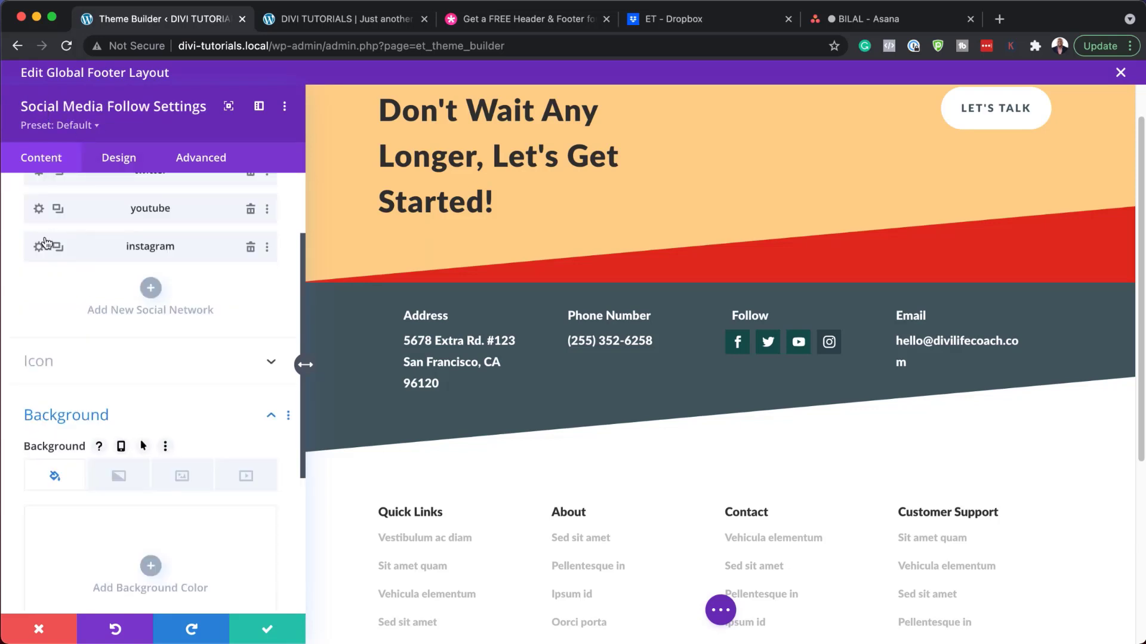
pyautogui.click(41, 249)
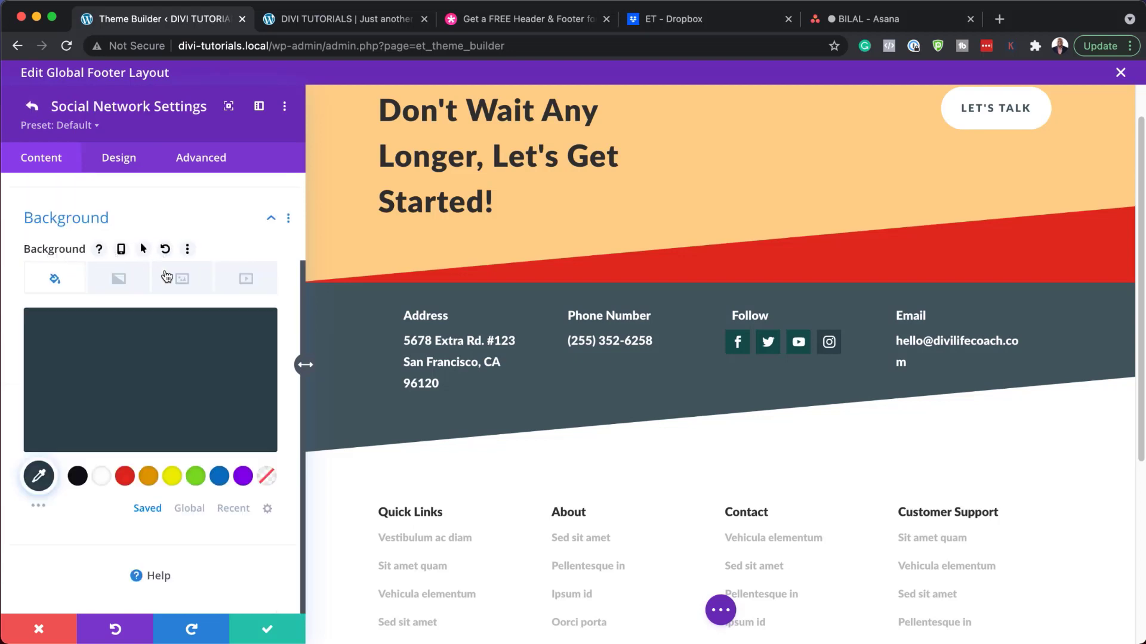
pyautogui.scroll(3, 48, 249)
pyautogui.click(64, 273)
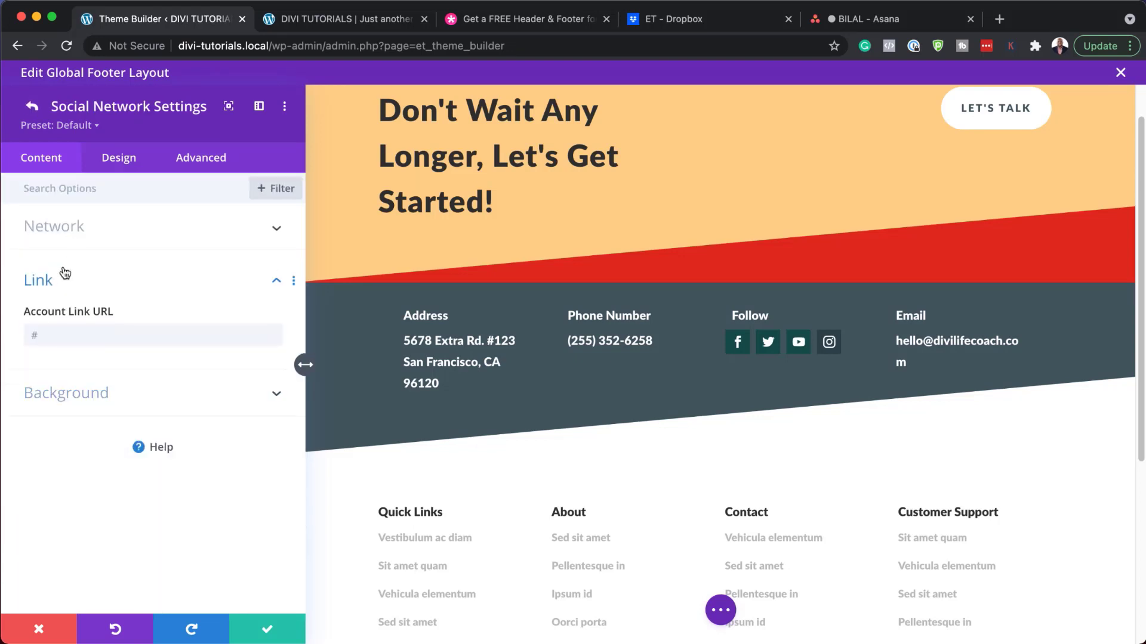
pyautogui.click(55, 332)
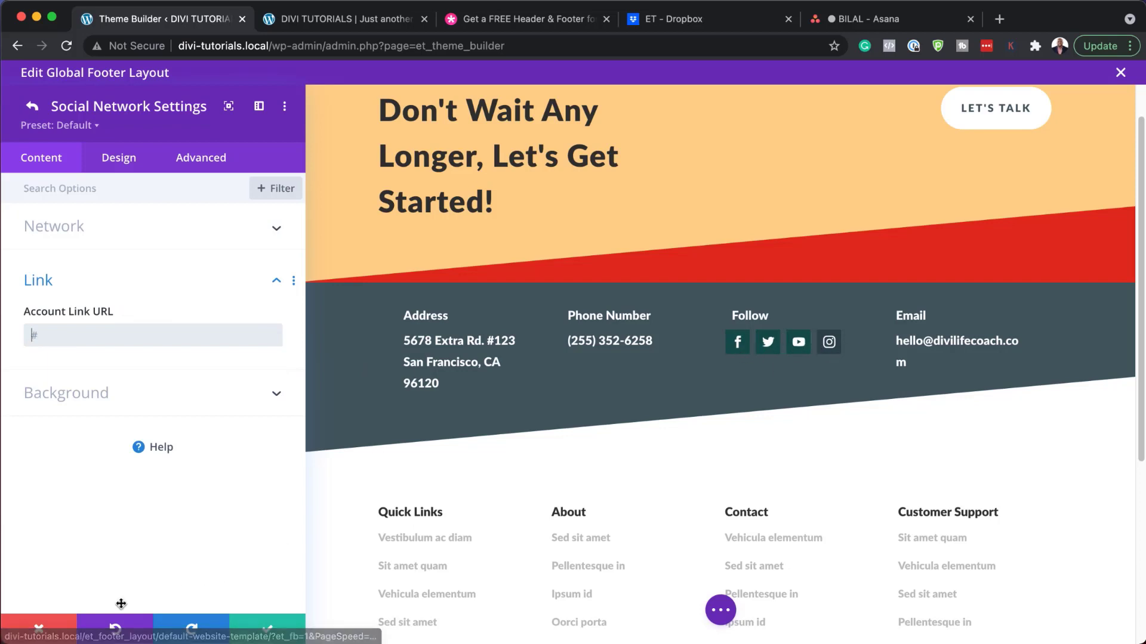
pyautogui.click(52, 634)
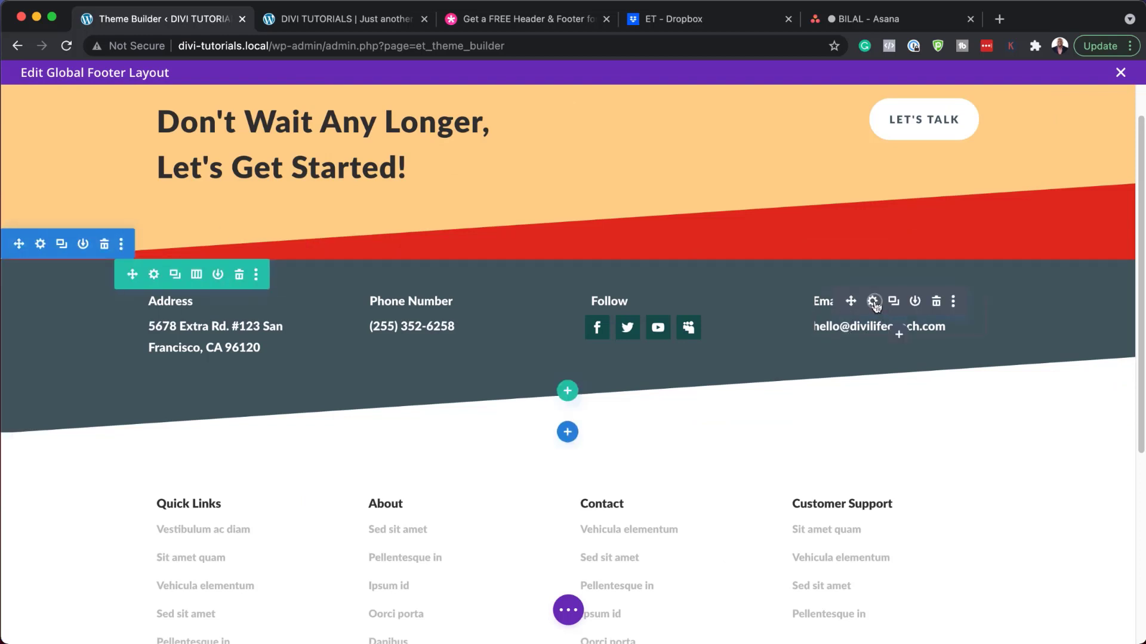
# Step: Start rewriting the footer email address text, then discard that edit
pyautogui.click(873, 302)
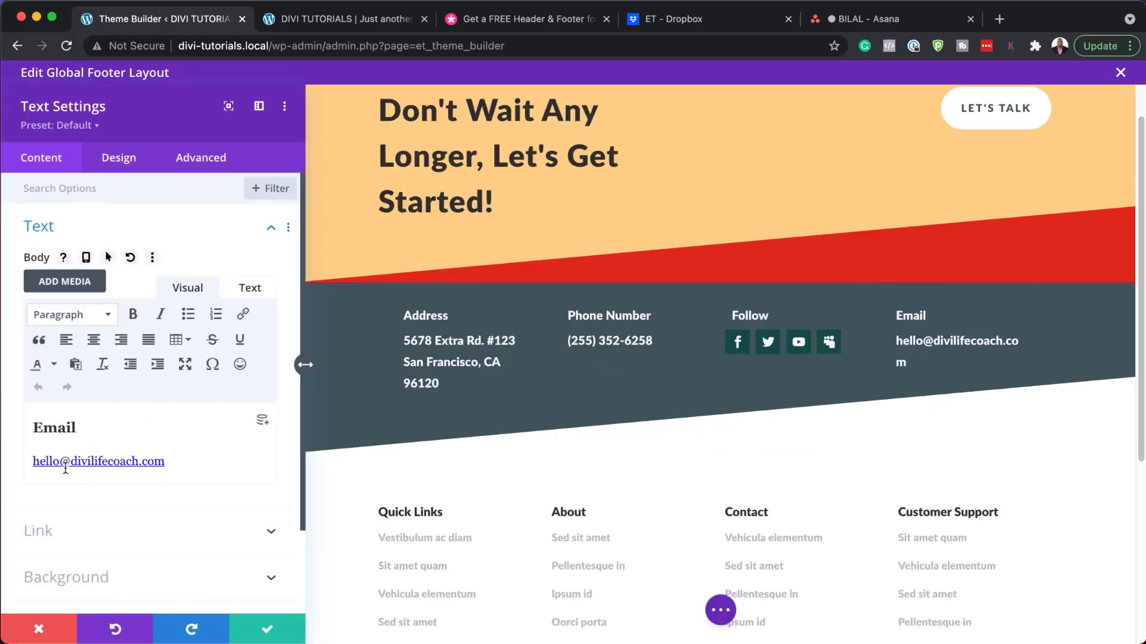
pyautogui.doubleClick(53, 465)
pyautogui.write('ma')
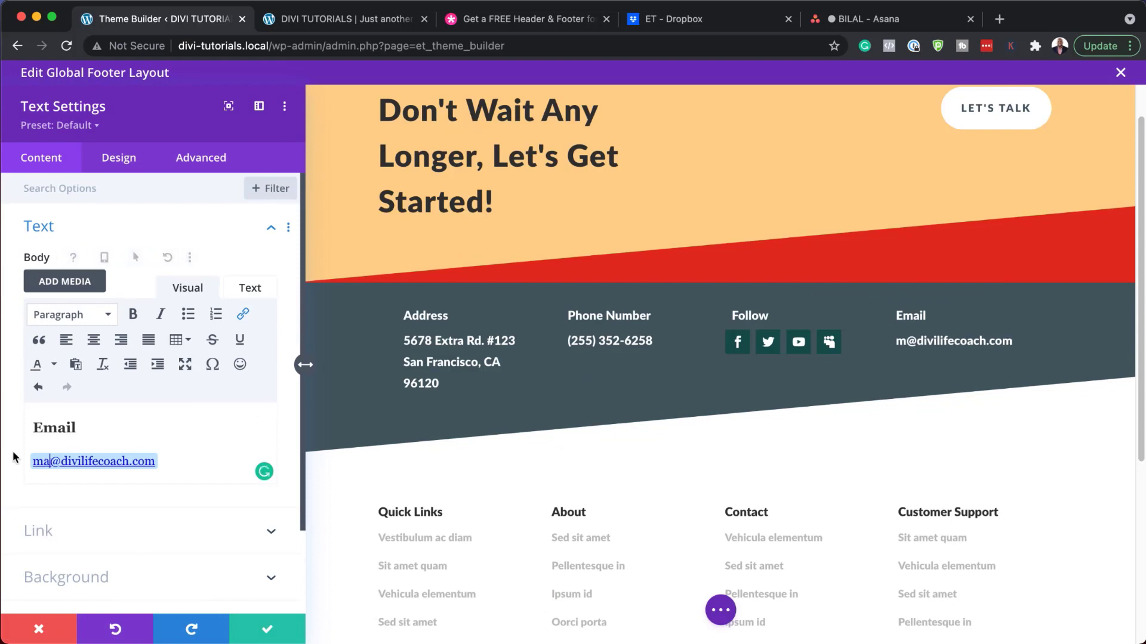
pyautogui.write('k')
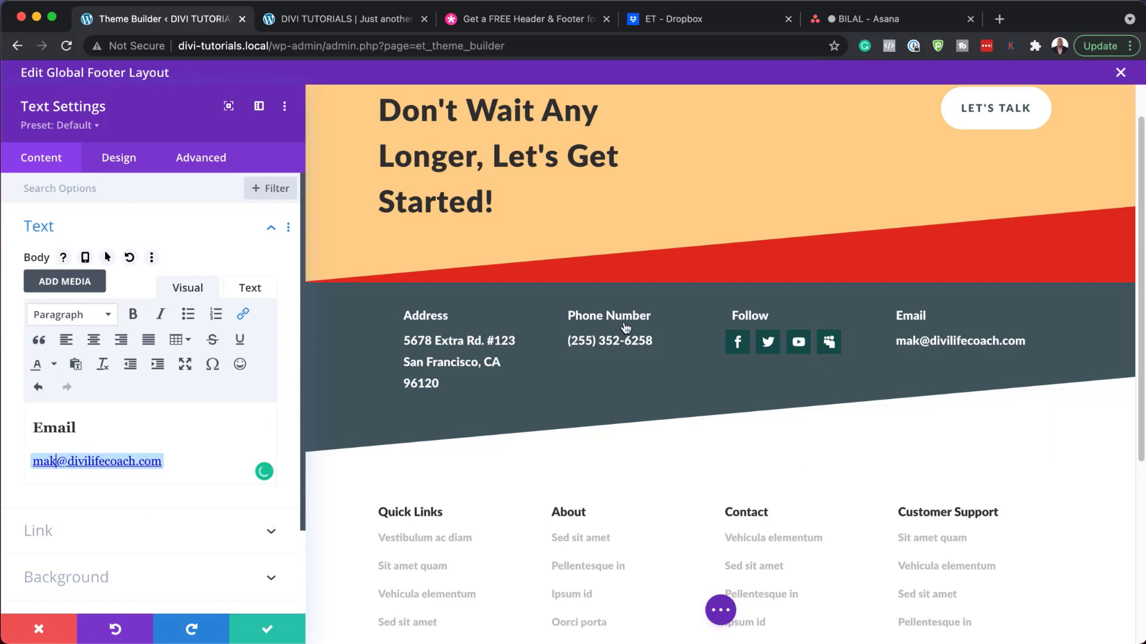
pyautogui.click(40, 637)
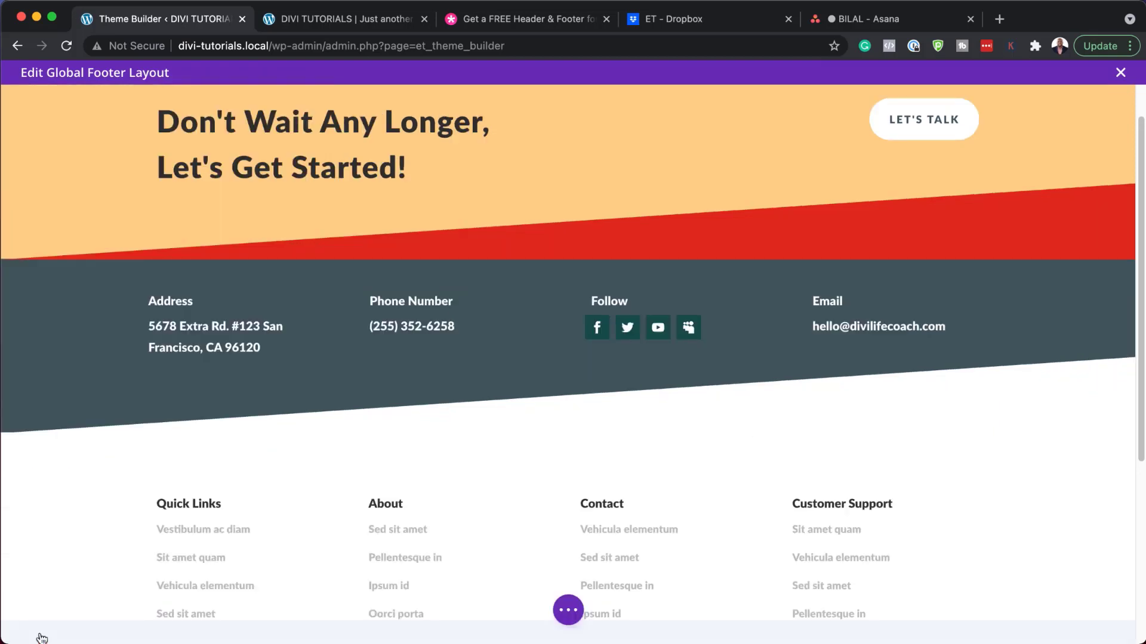
# Step: Discard & Exit the footer layout editor and switch to the live site's tab
pyautogui.click(1121, 73)
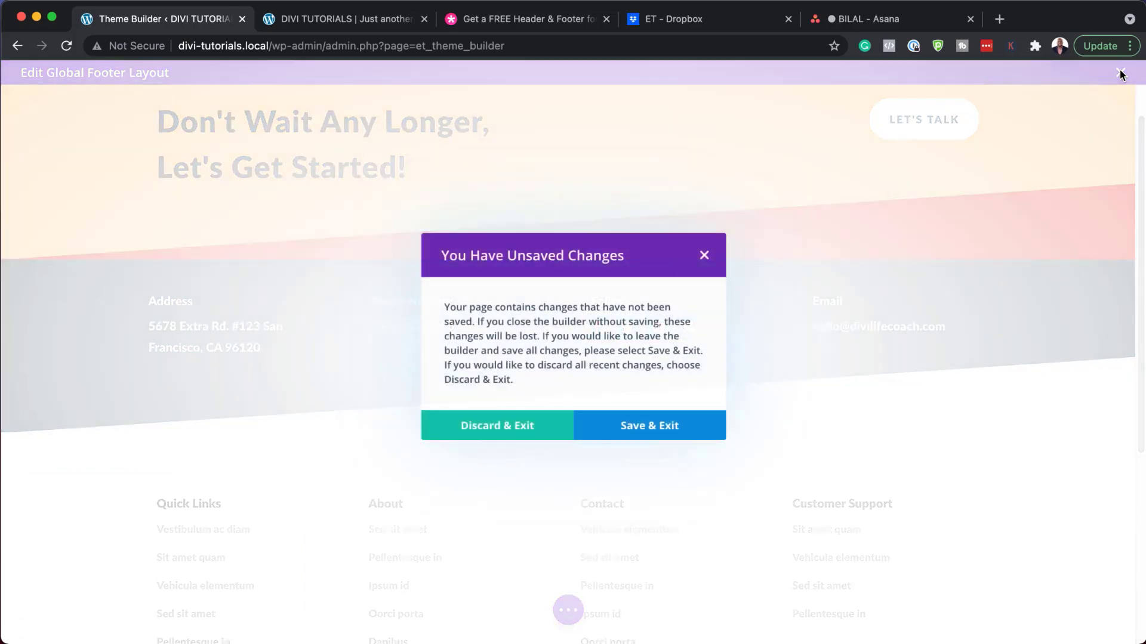
pyautogui.click(509, 430)
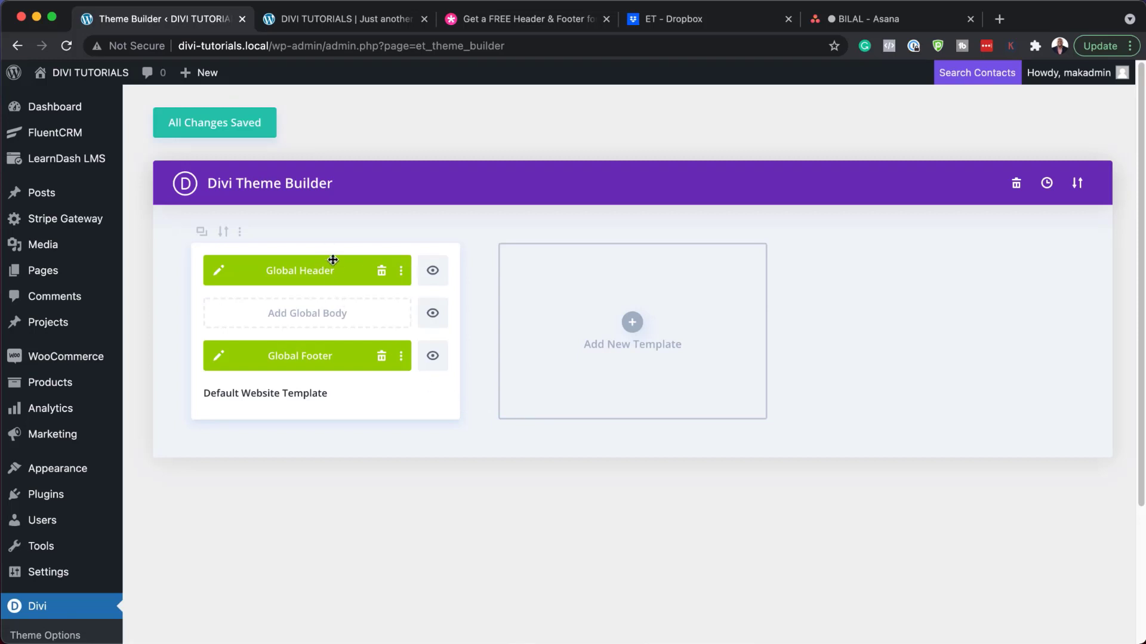
pyautogui.click(354, 19)
pyautogui.scroll(15, 417, 323)
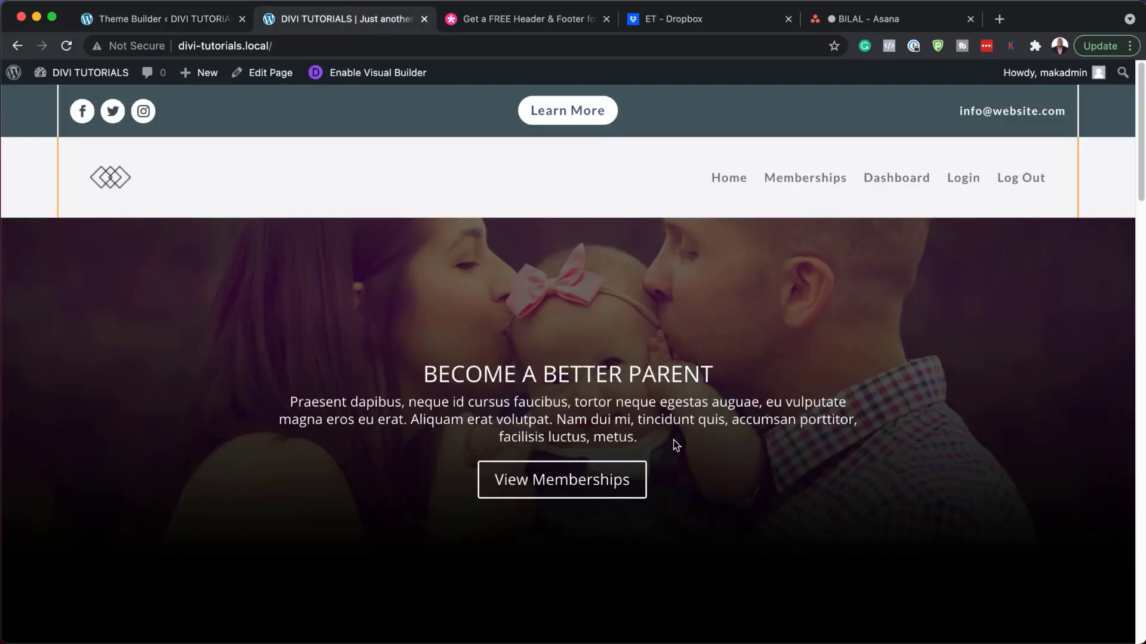
pyautogui.scroll(-20, 673, 440)
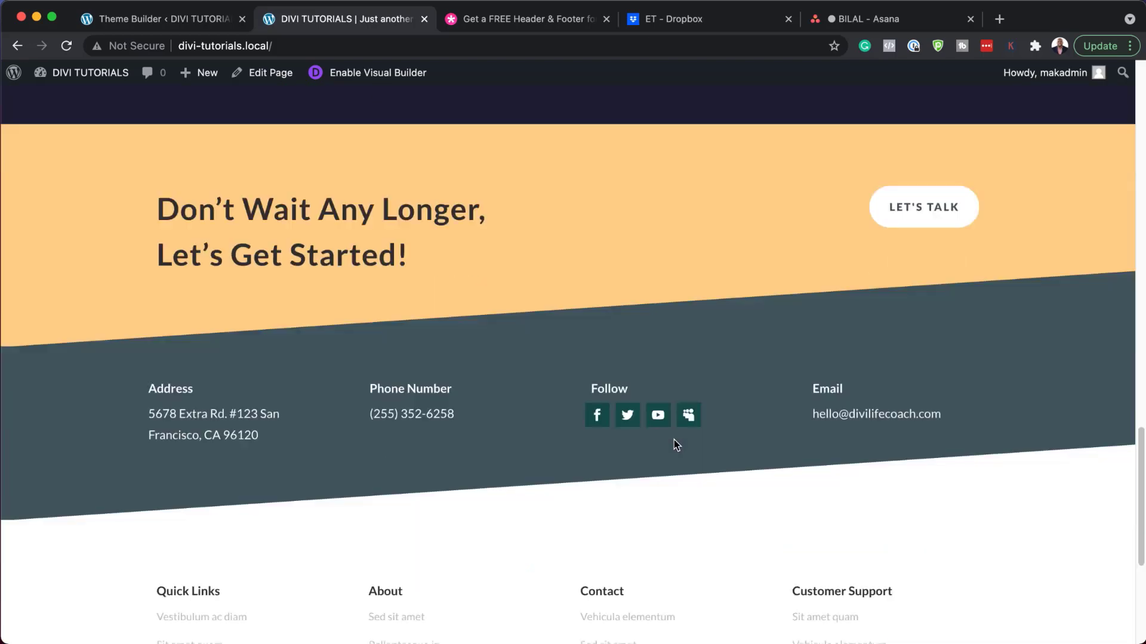
pyautogui.scroll(-5, 675, 442)
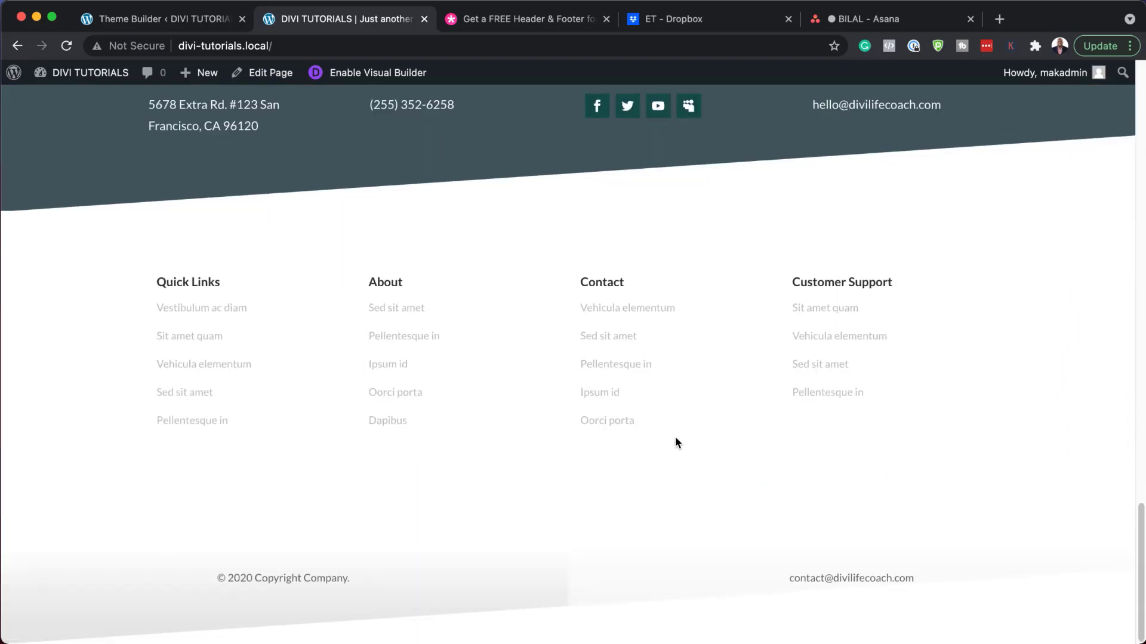
pyautogui.scroll(7, 675, 435)
pyautogui.scroll(20, 675, 417)
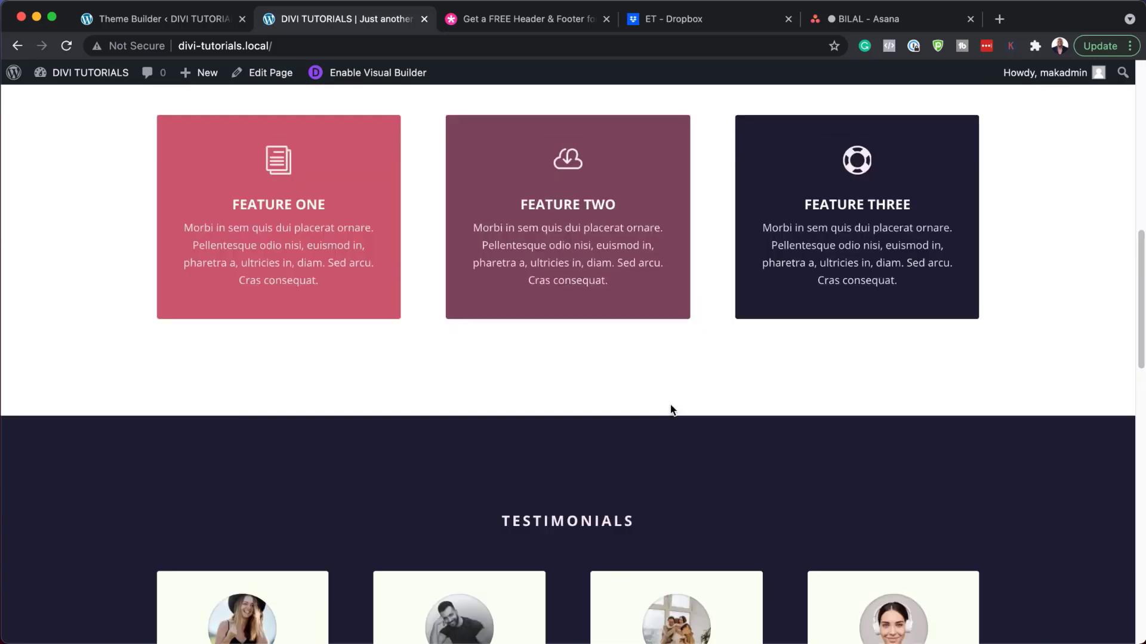
pyautogui.scroll(4, 673, 404)
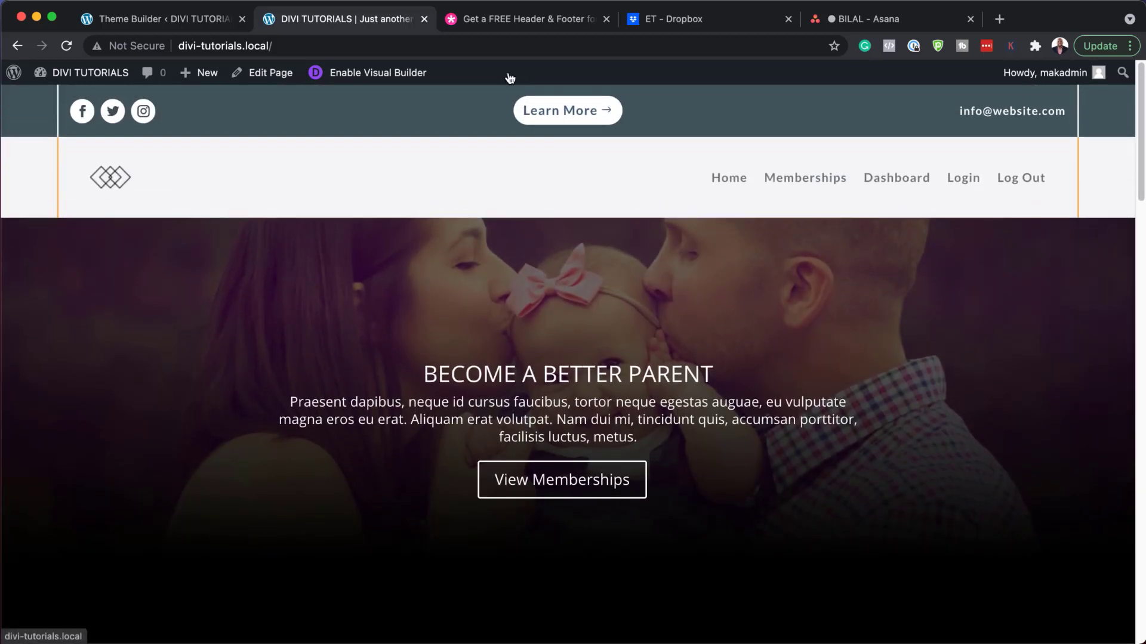
pyautogui.moveTo(89, 72)
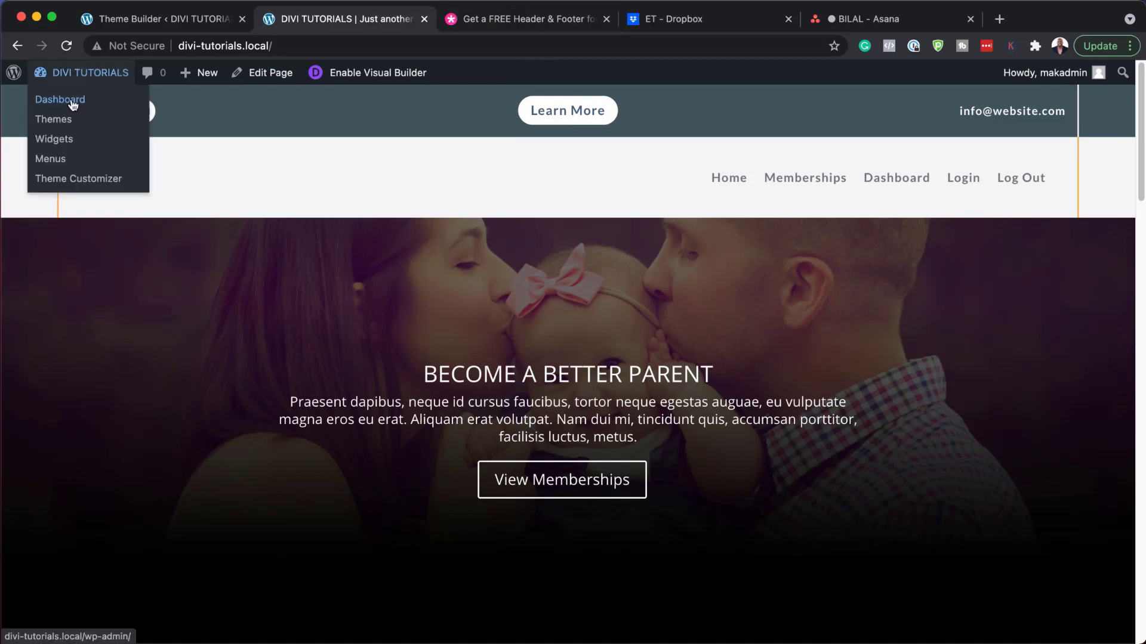
# Step: From the Dashboard, add a new page titled 'Life Coach' and launch the Divi Builder on it
pyautogui.click(73, 103)
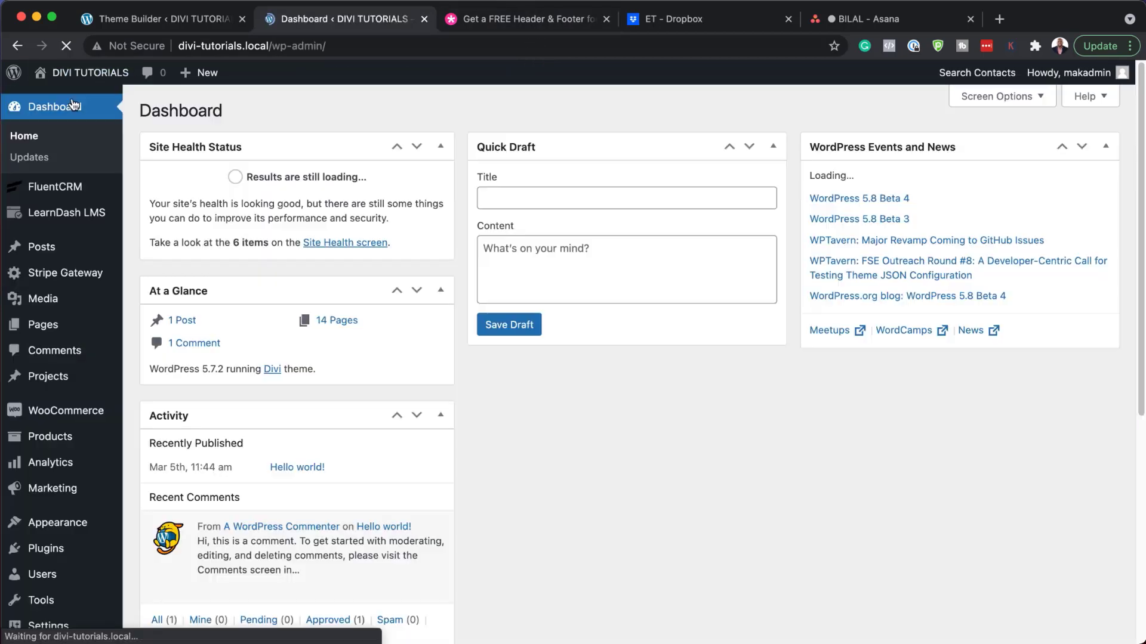
pyautogui.moveTo(72, 328)
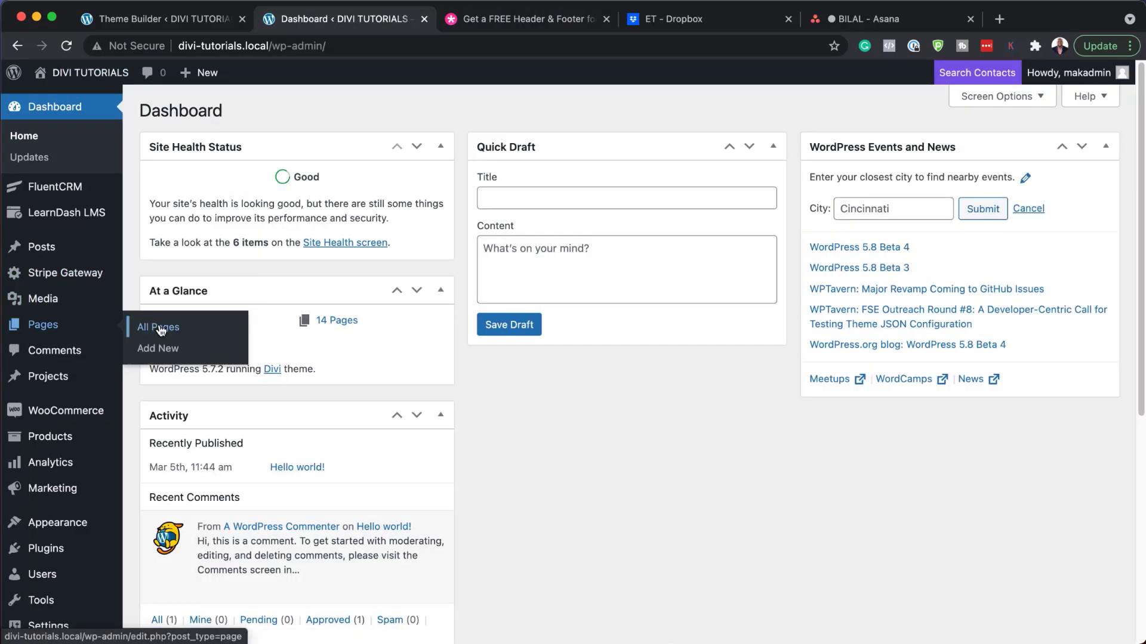
pyautogui.click(172, 353)
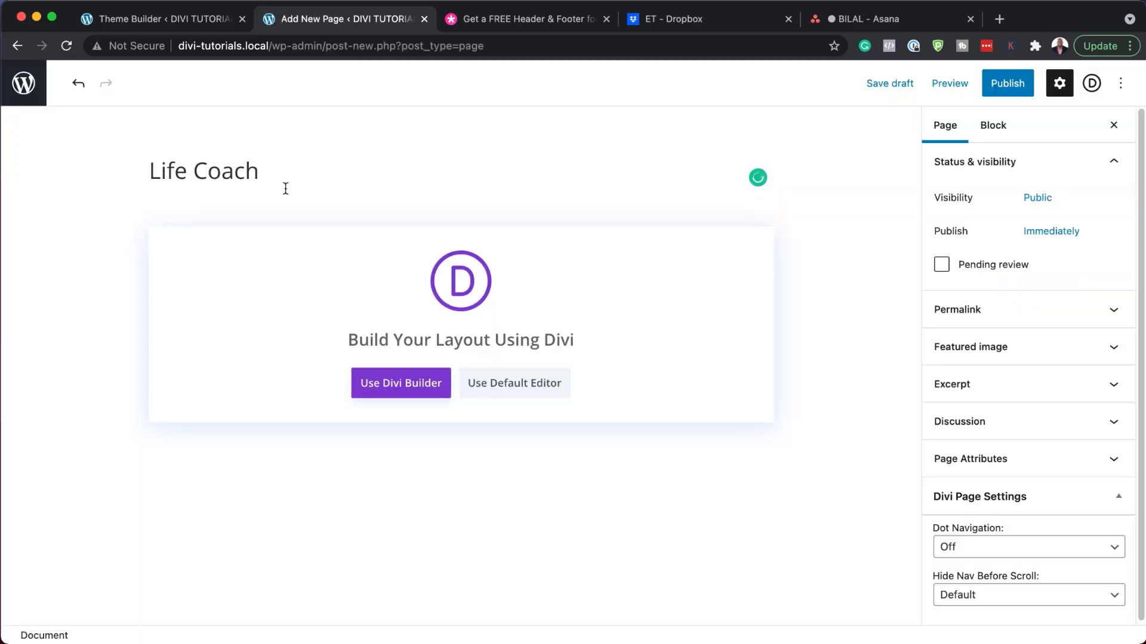
pyautogui.click(397, 388)
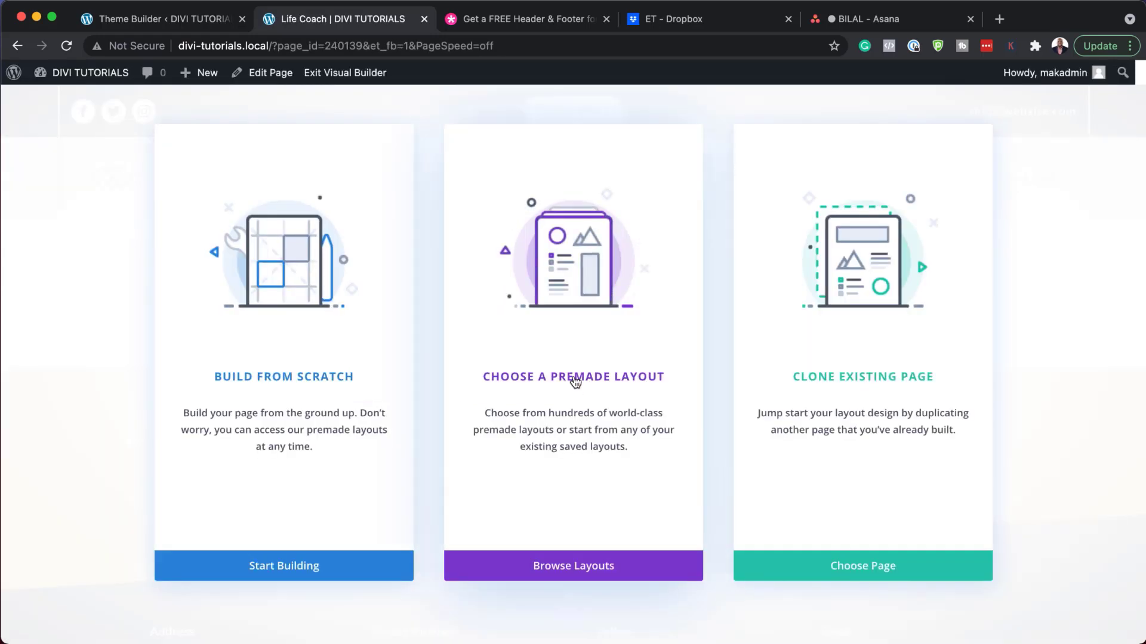
# Step: Search premade layouts for 'Life Coach' and load the Life Coach Home Page layout
pyautogui.click(575, 381)
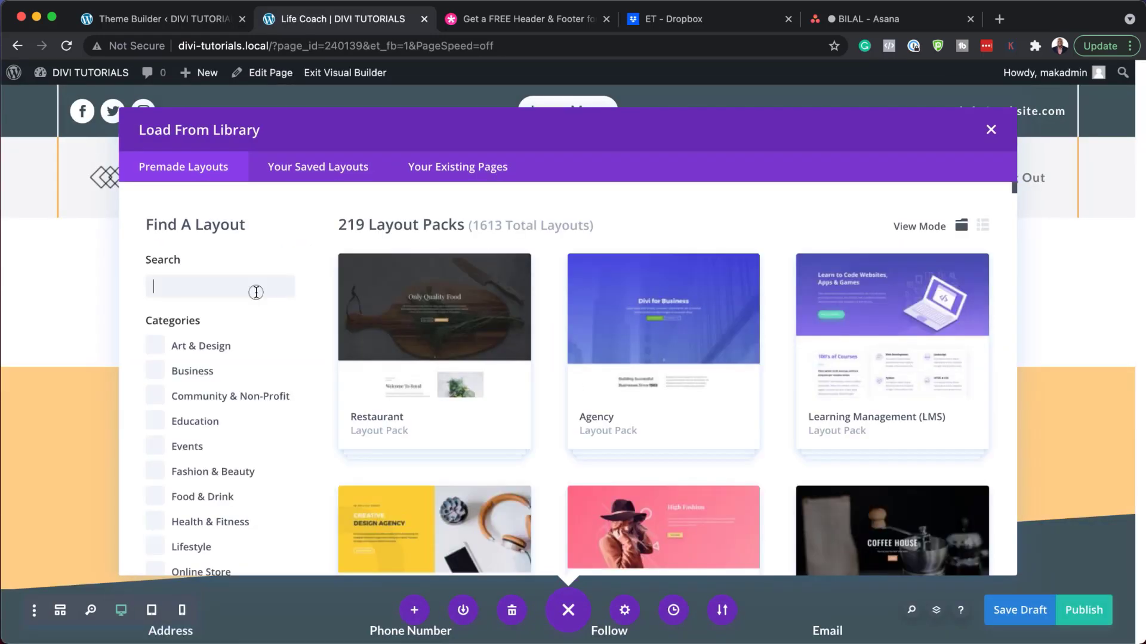
pyautogui.write('Life Coach')
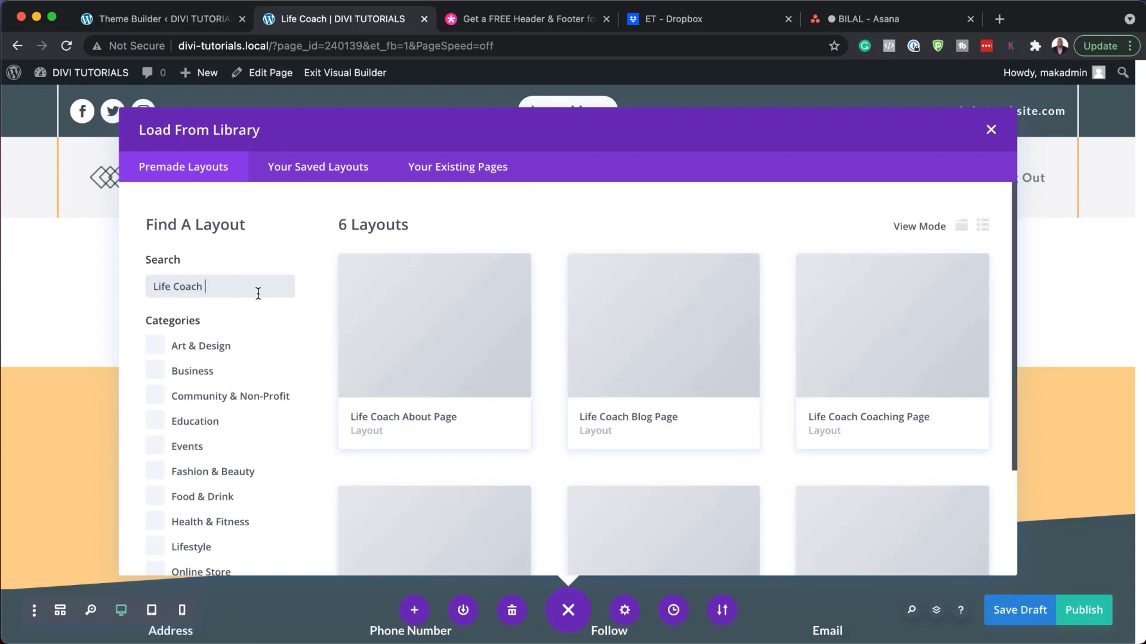
pyautogui.scroll(-1, 680, 288)
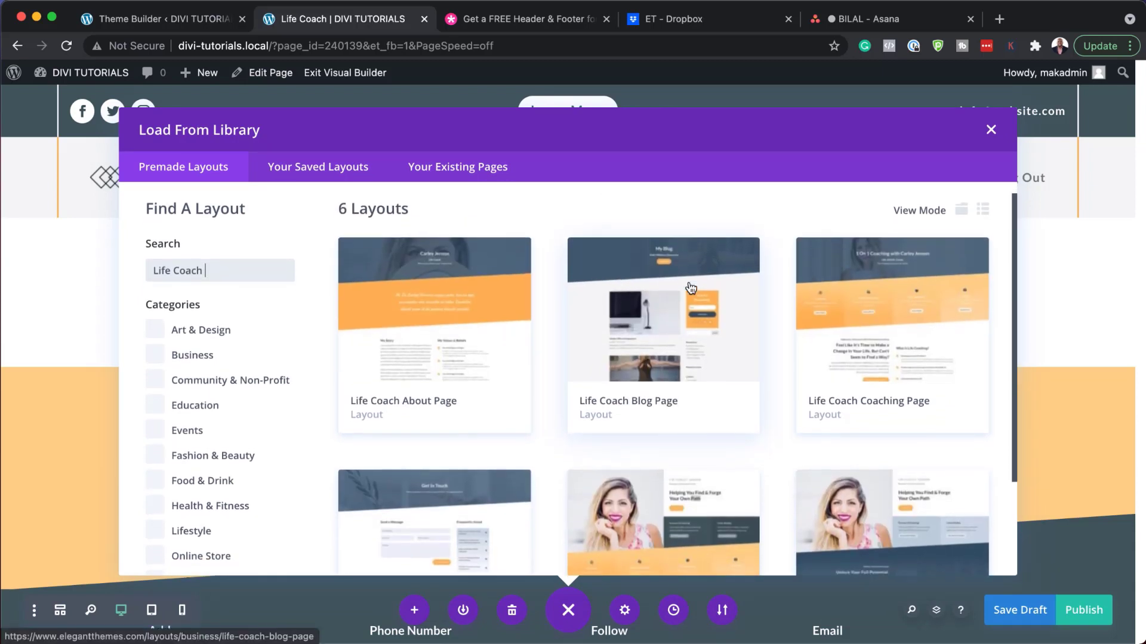
pyautogui.scroll(-4, 691, 288)
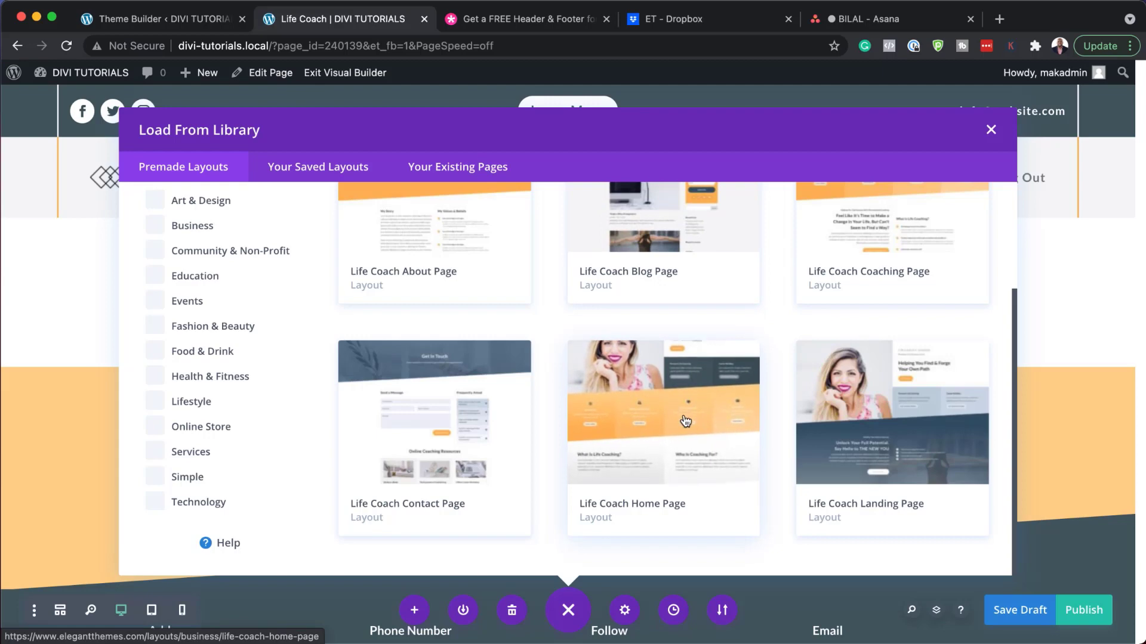
pyautogui.click(665, 439)
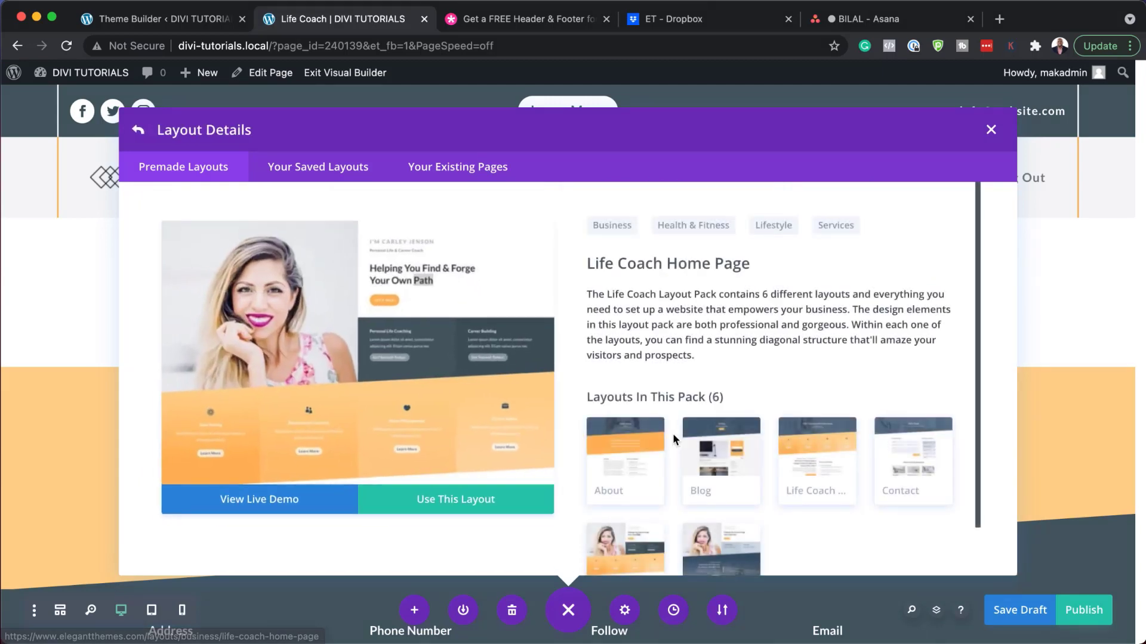
pyautogui.click(460, 503)
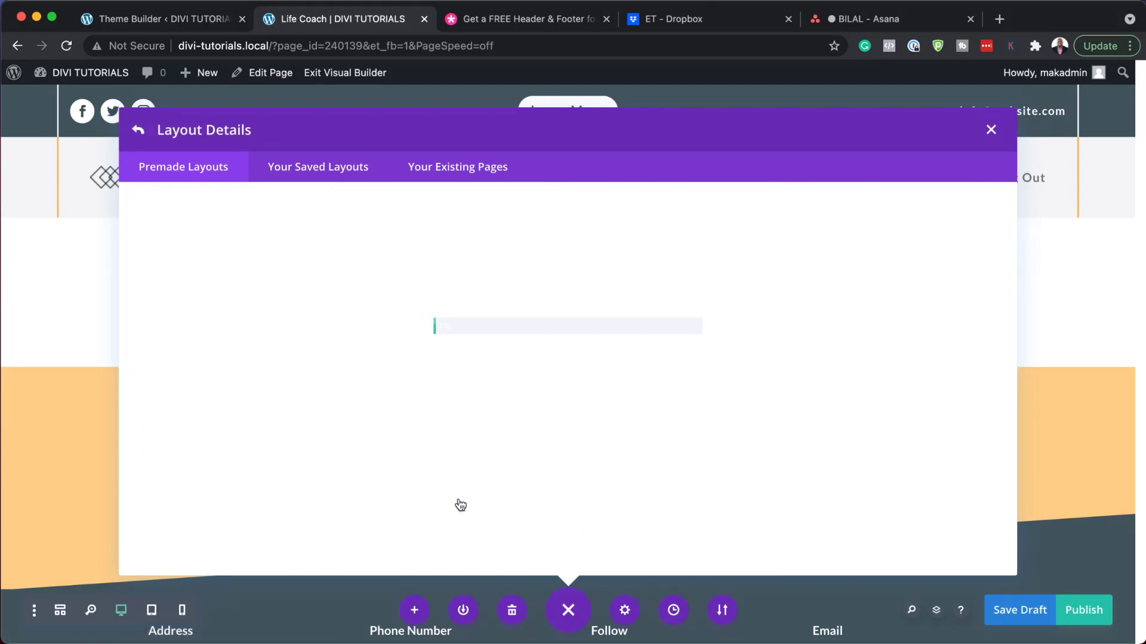
# Step: Review the loaded layout and publish the Life Coach page
pyautogui.scroll(-5, 598, 437)
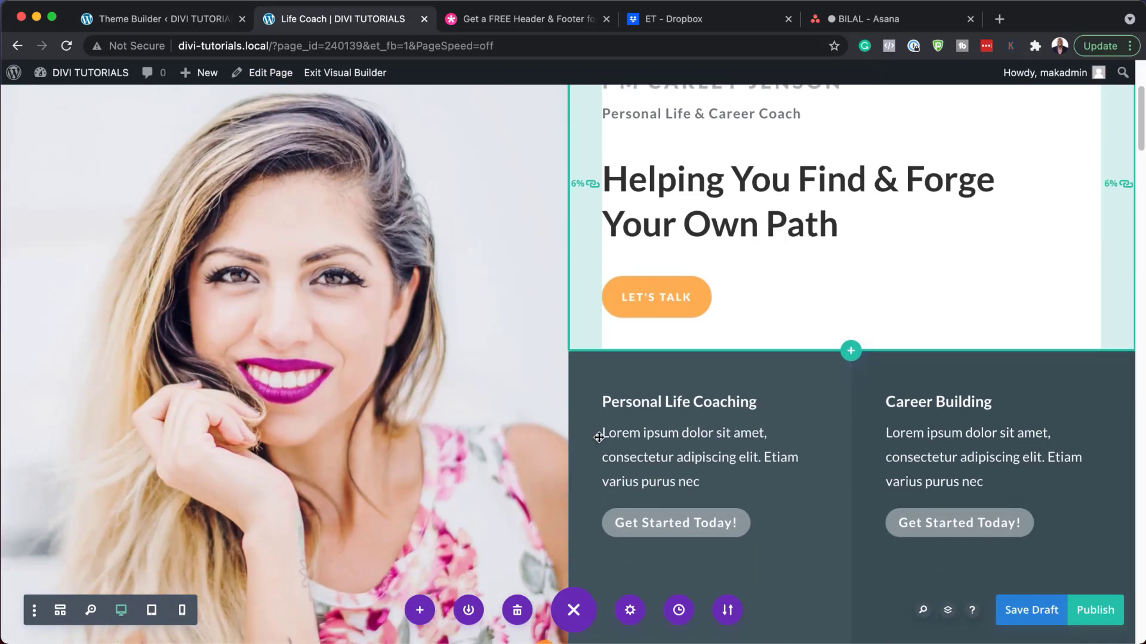
pyautogui.scroll(-7, 599, 438)
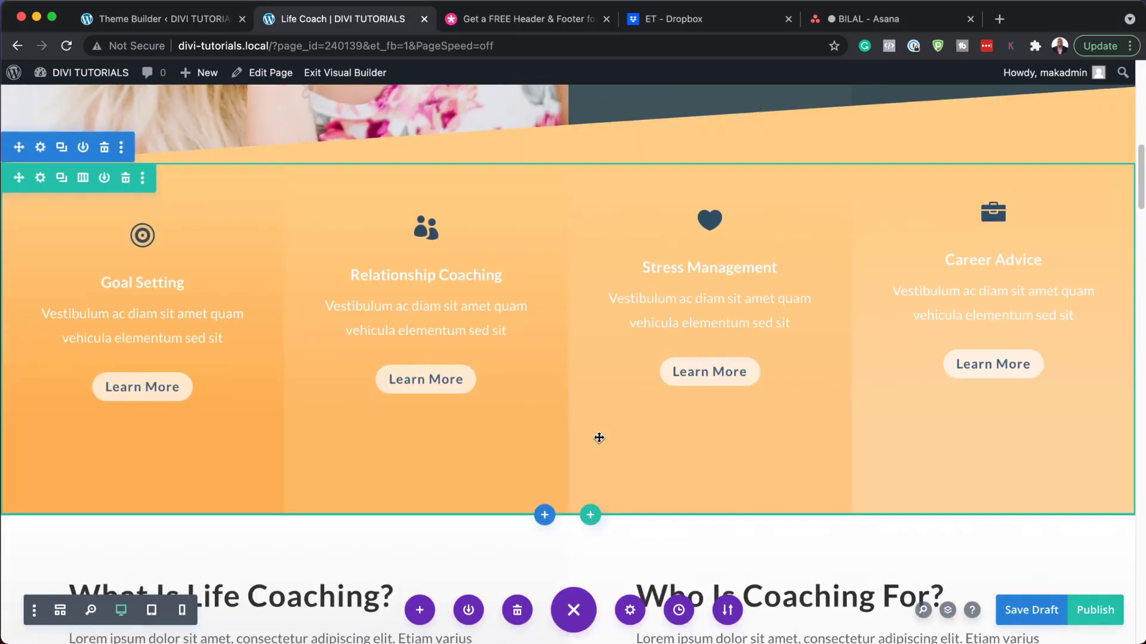
pyautogui.scroll(-3, 599, 438)
pyautogui.scroll(7, 599, 438)
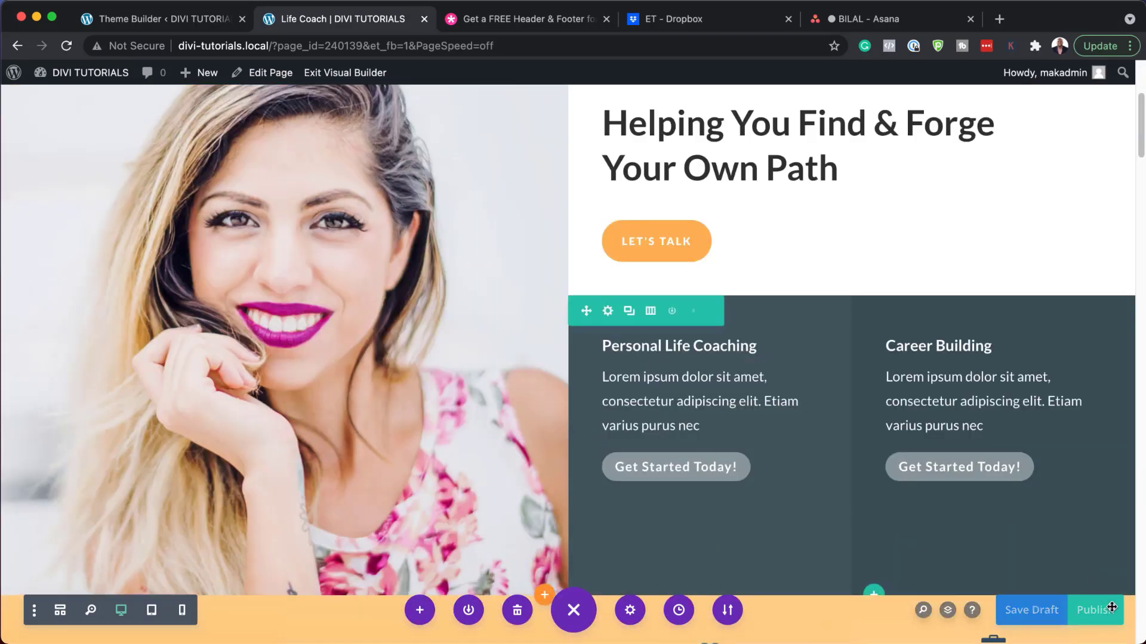
pyautogui.click(1098, 610)
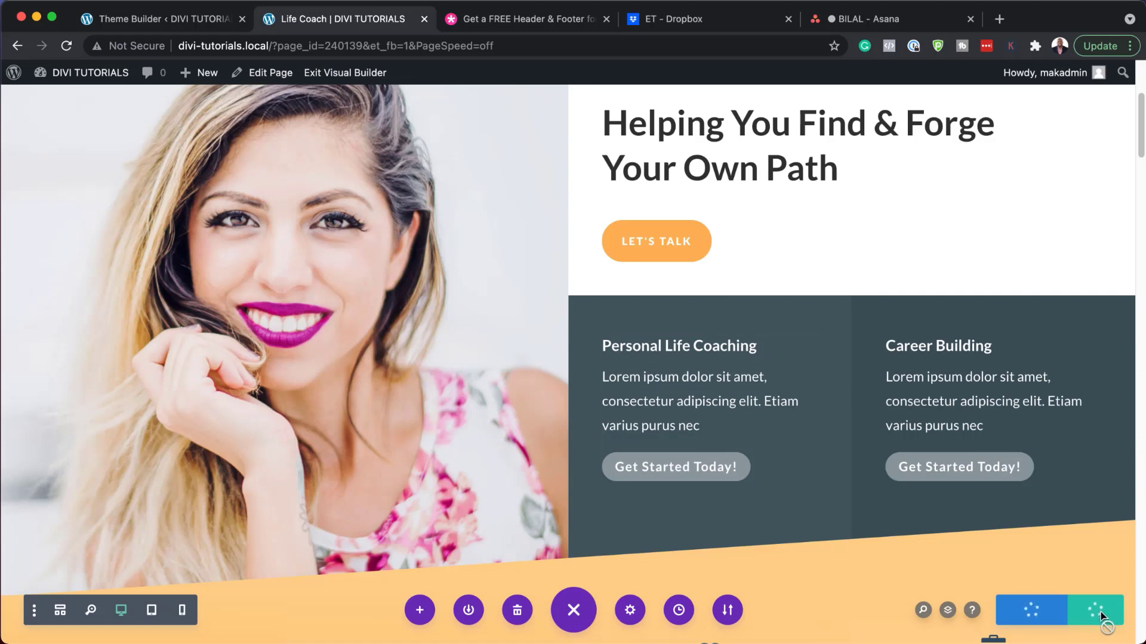
# Step: Exit the Visual Builder and scroll through the live Life Coach page and its global header and footer
pyautogui.click(328, 74)
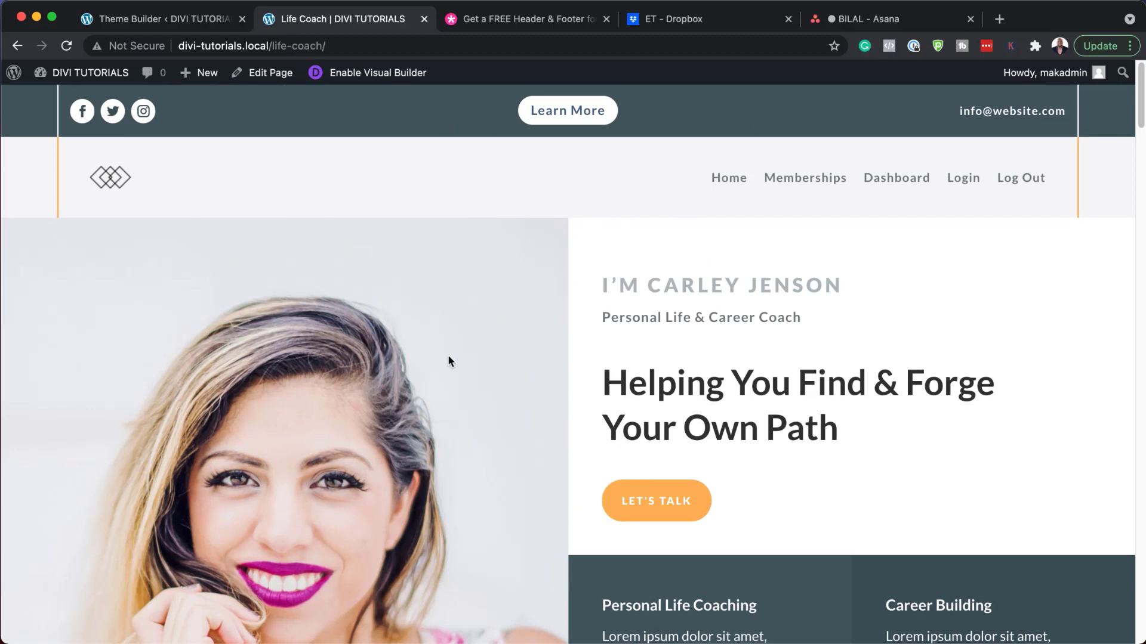
pyautogui.scroll(-15, 551, 419)
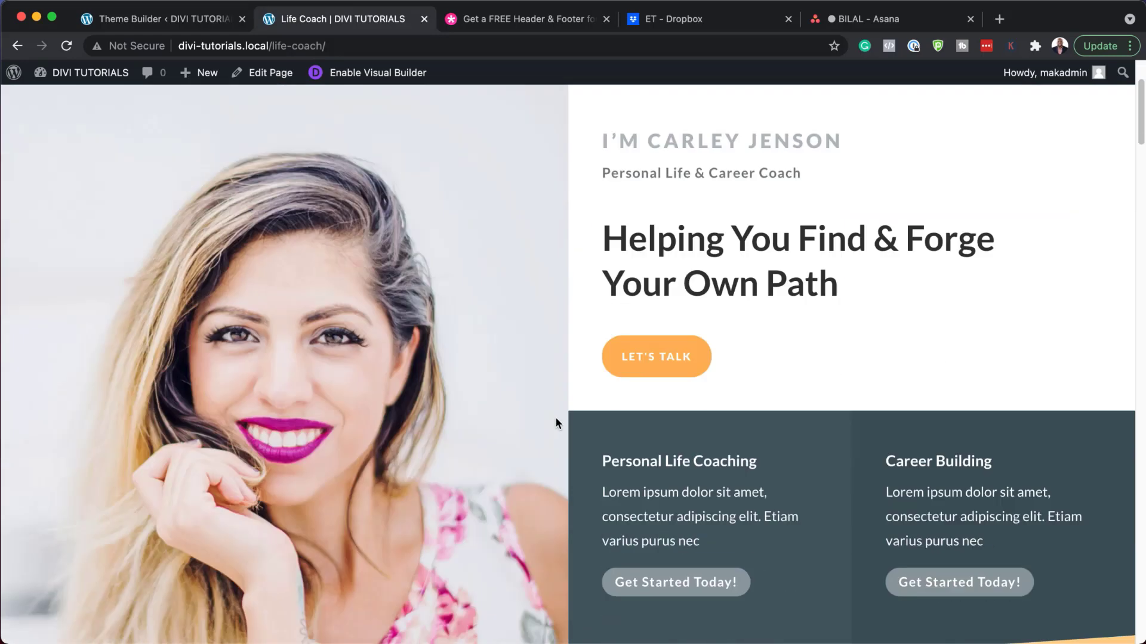
pyautogui.scroll(-20, 557, 419)
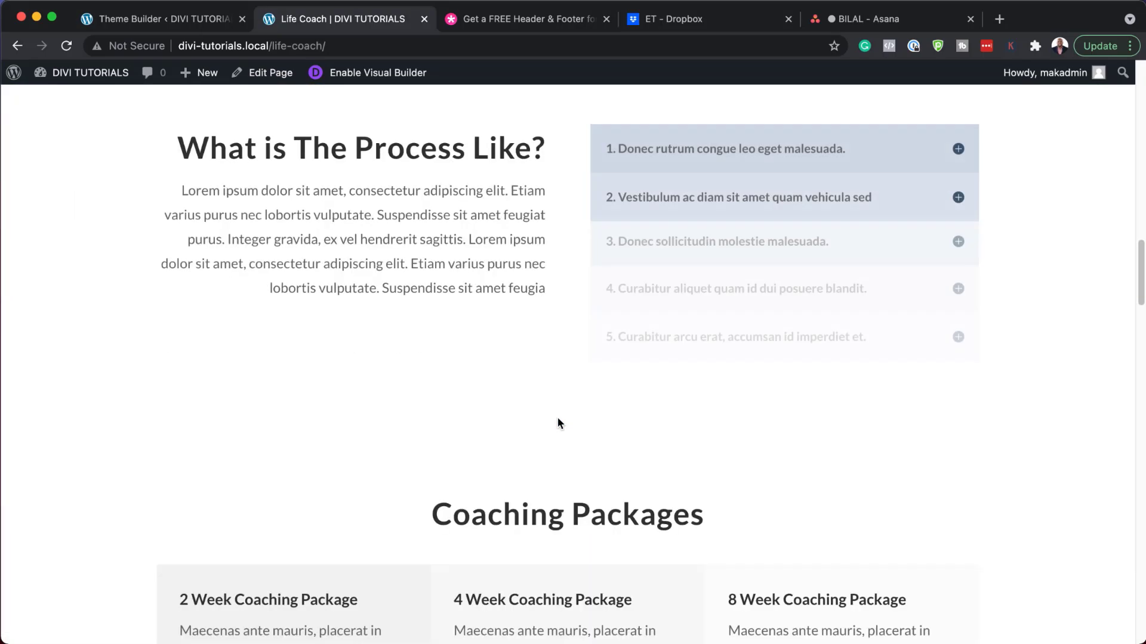
pyautogui.scroll(-20, 567, 421)
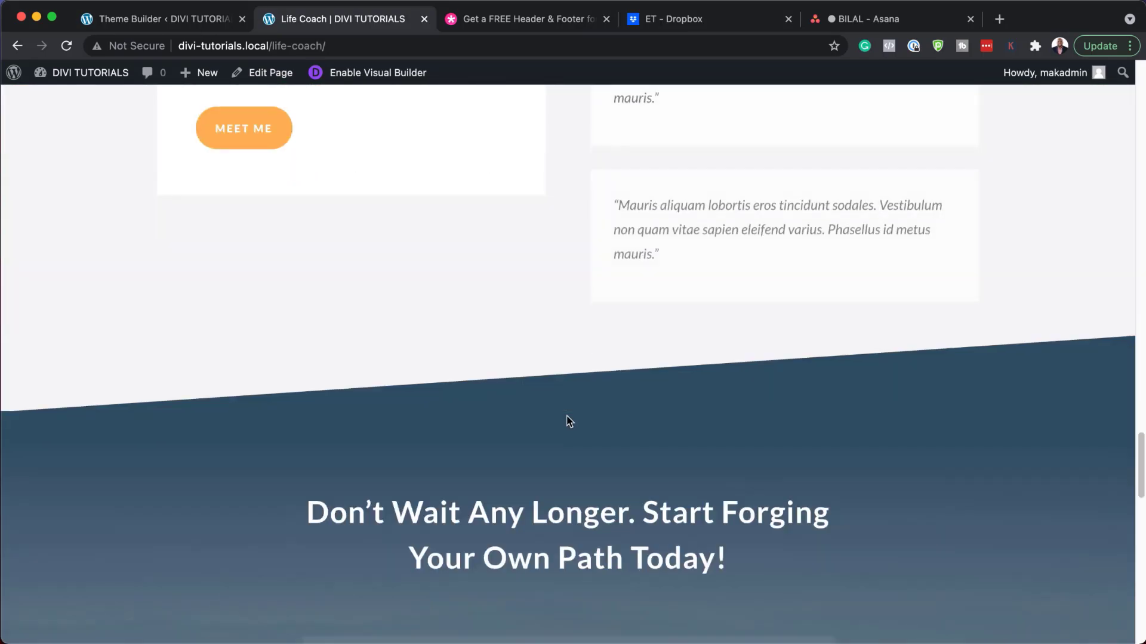
pyautogui.scroll(-2, 568, 417)
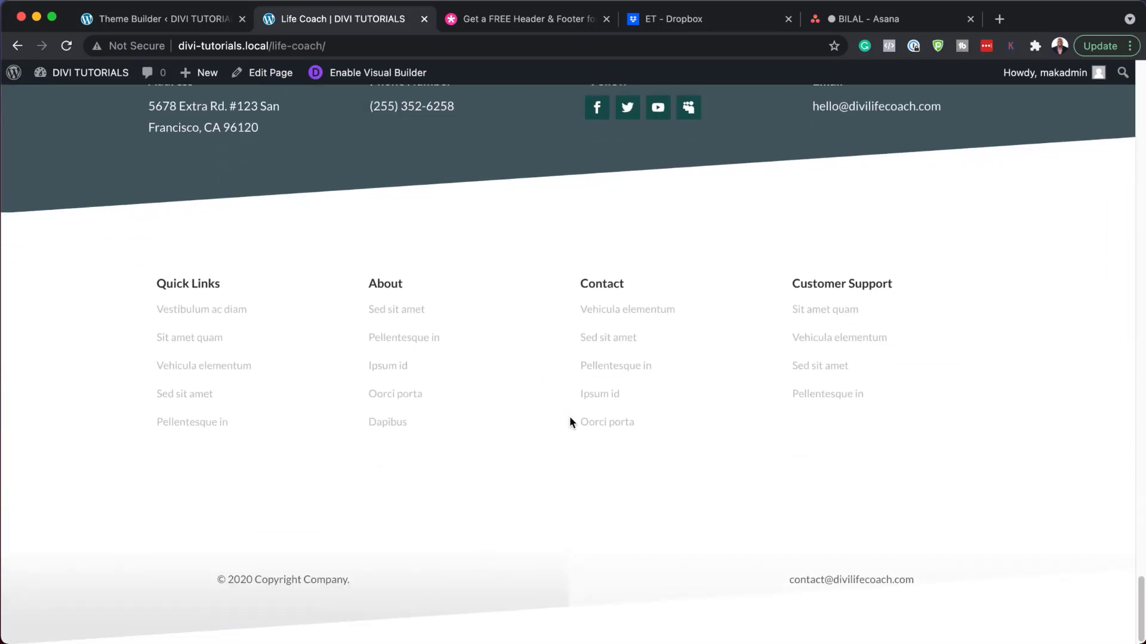
pyautogui.scroll(20, 574, 413)
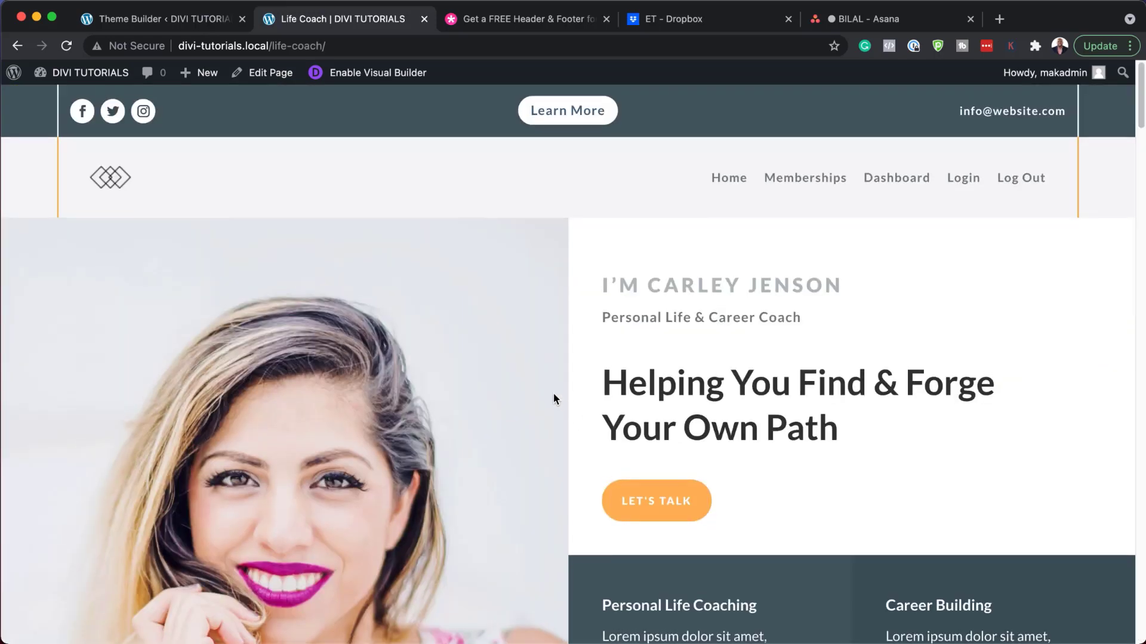